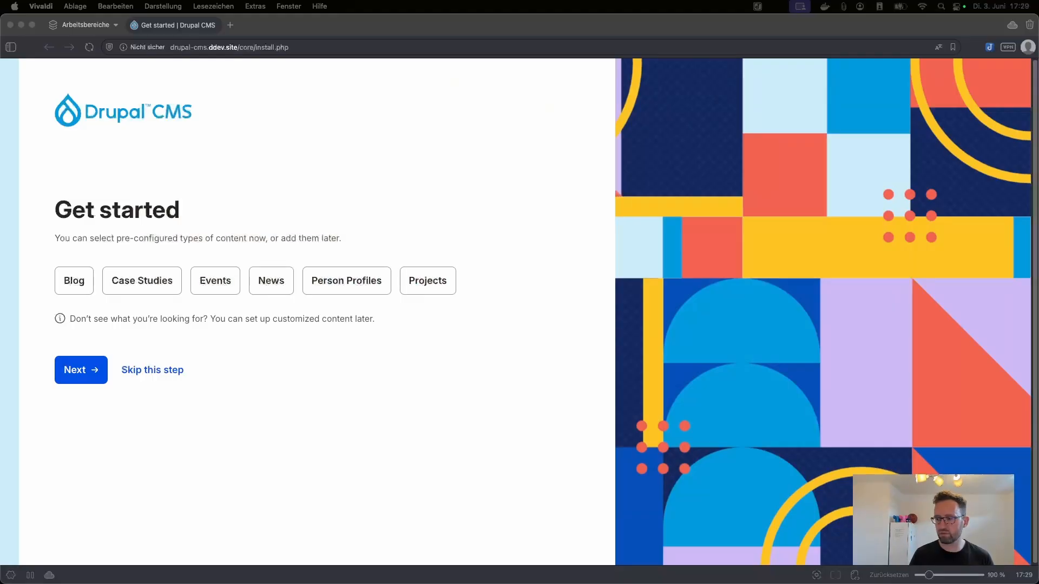
Step: Search the web for 'drupal cms install' and open drupal.org's Installing Drupal guide
{"action": "left_click", "coordinate": [226, 476]}
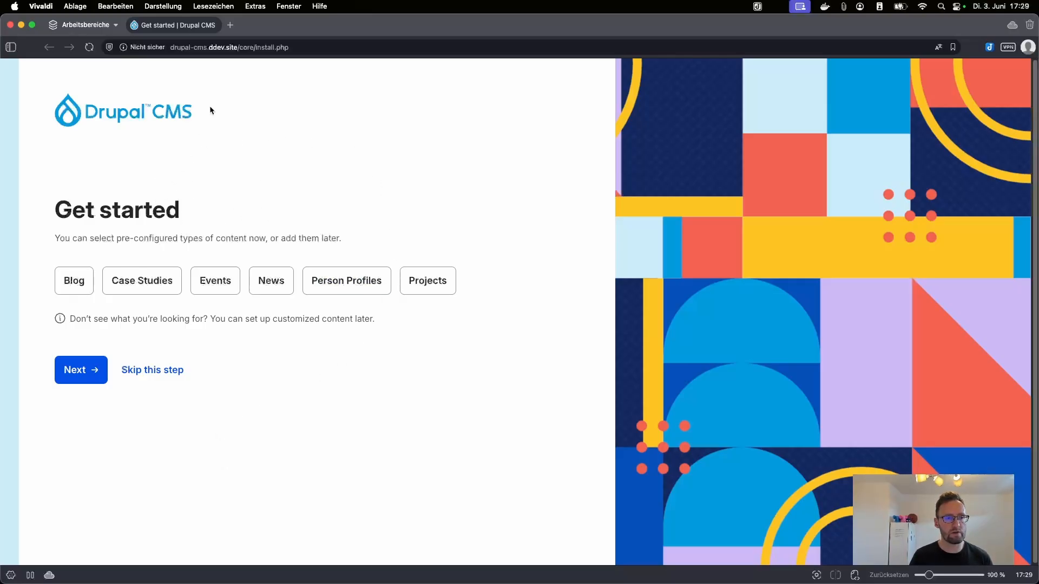
{"action": "left_click", "coordinate": [231, 26]}
{"action": "type", "text": "drupal"}
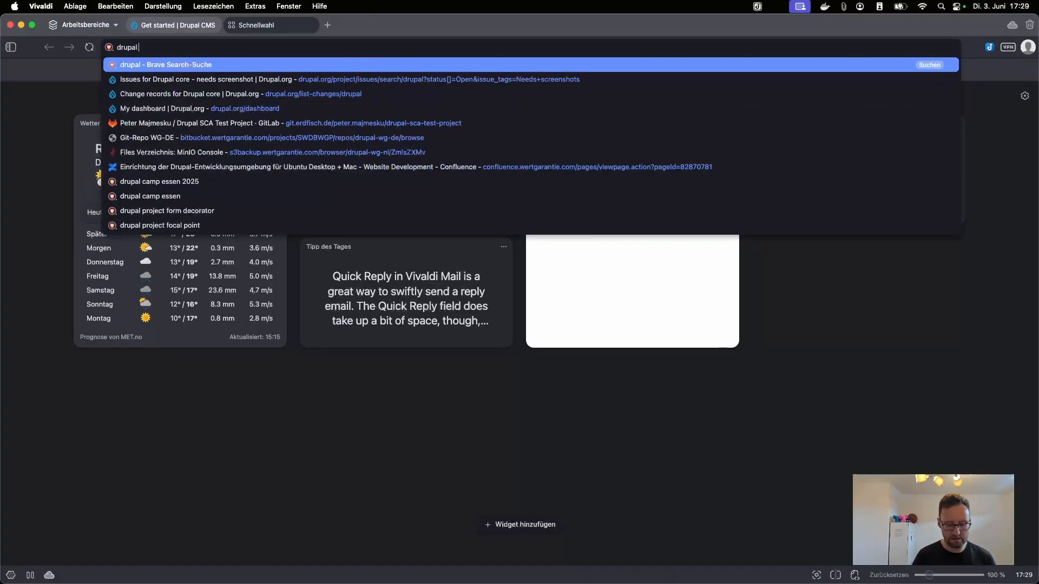
{"action": "type", "text": " cms install"}
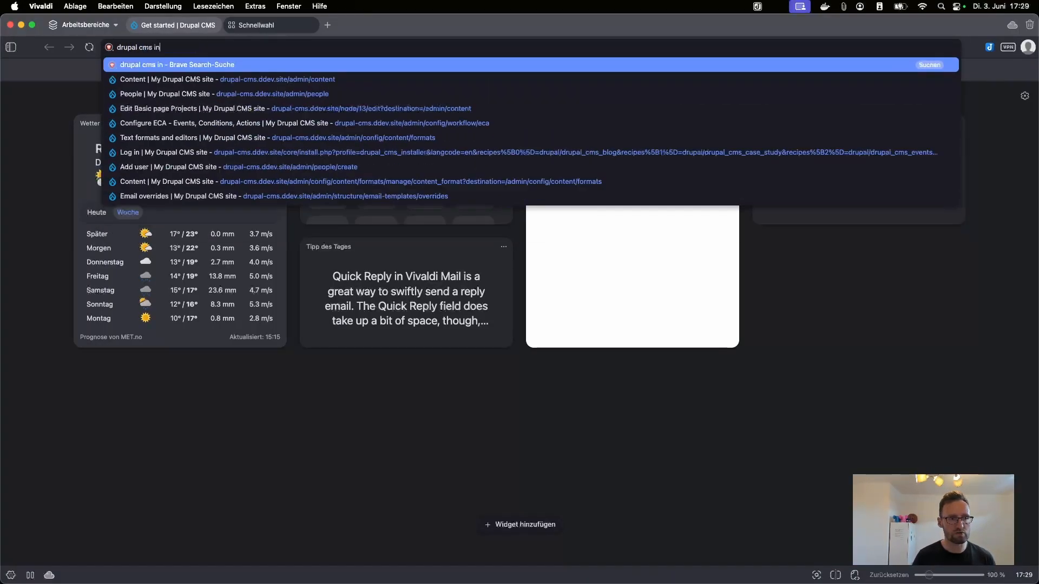
{"action": "key", "text": "Return"}
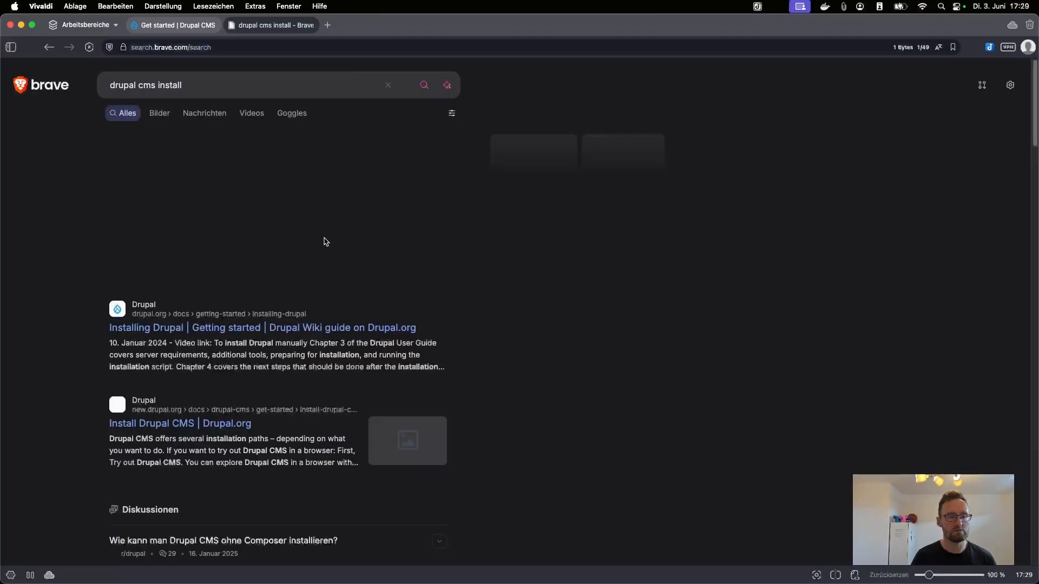
{"action": "left_click", "coordinate": [232, 329]}
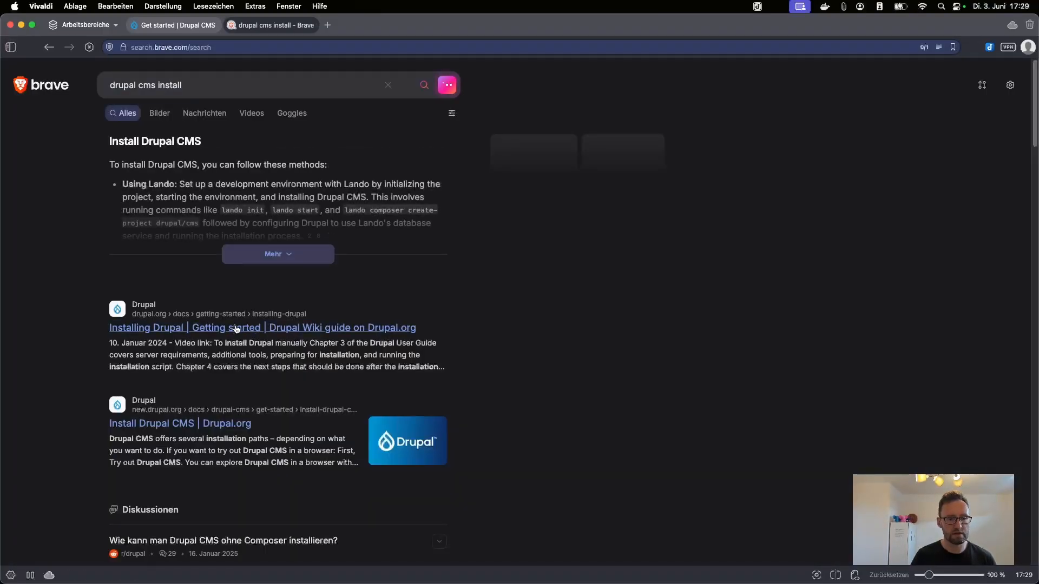
Step: Read through the Install Drupal using DDEV guide, then close the documentation tab
{"action": "scroll", "coordinate": [232, 366], "scroll_direction": "down", "scroll_amount": 5}
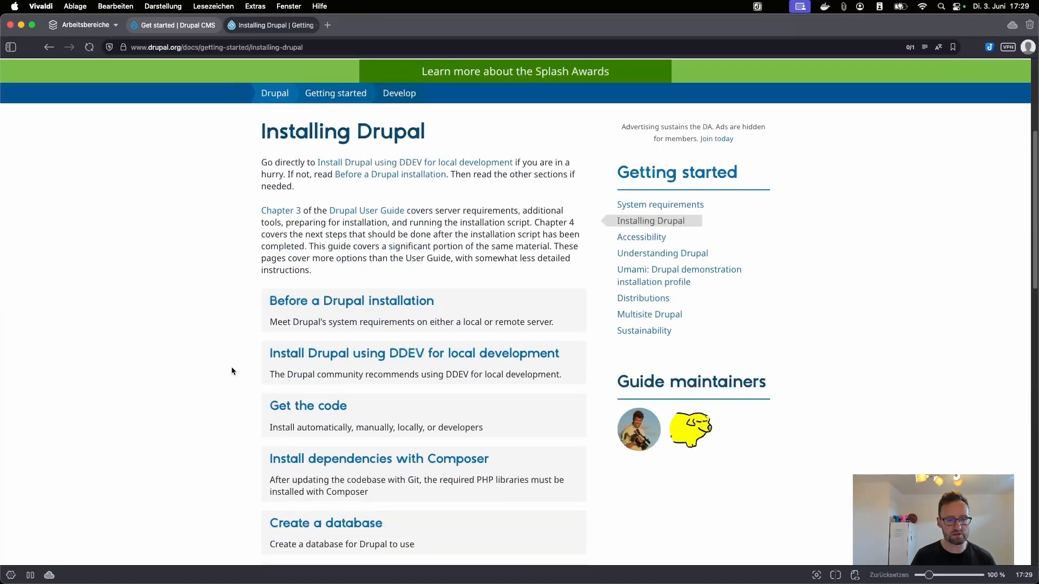
{"action": "scroll", "coordinate": [346, 319], "scroll_direction": "down", "scroll_amount": 1}
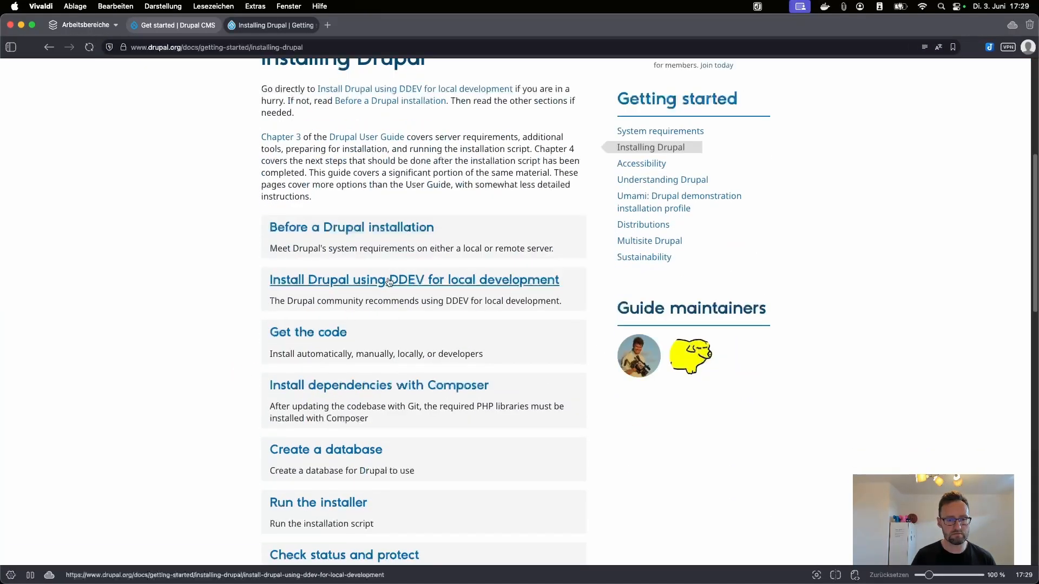
{"action": "left_click", "coordinate": [387, 281]}
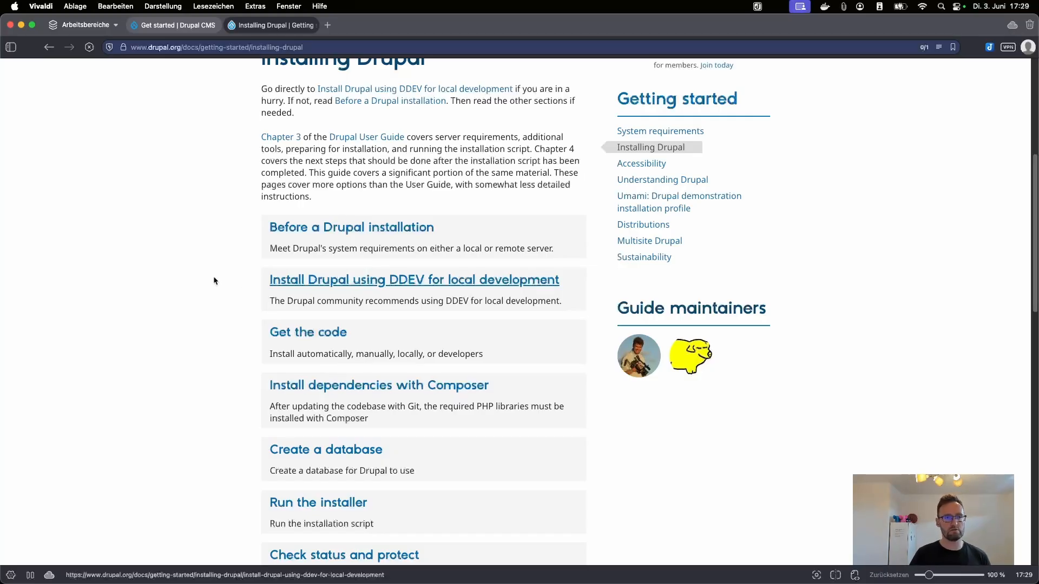
{"action": "scroll", "coordinate": [229, 293], "scroll_direction": "down", "scroll_amount": 7}
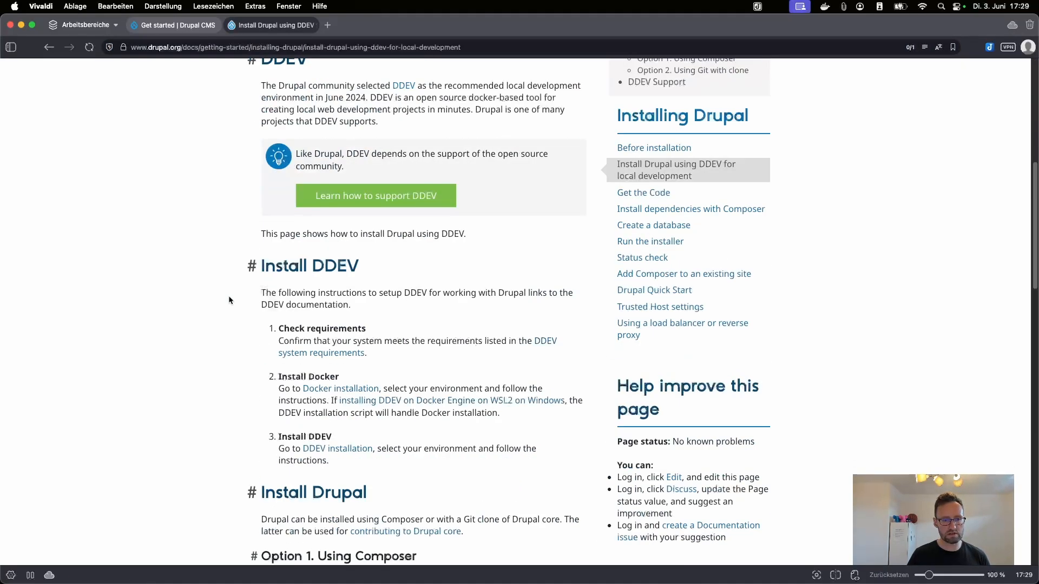
{"action": "scroll", "coordinate": [229, 296], "scroll_direction": "down", "scroll_amount": 5}
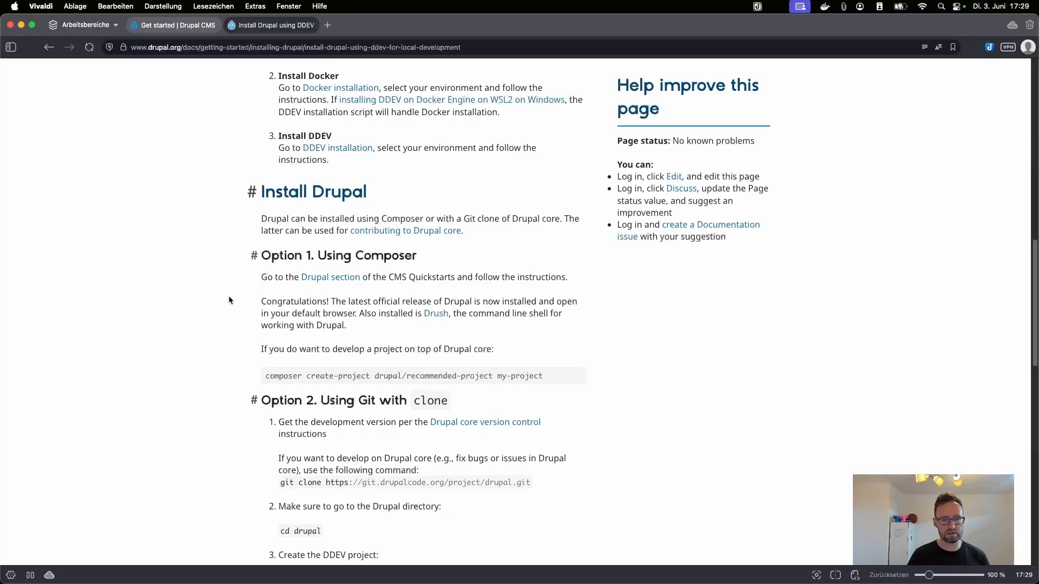
{"action": "scroll", "coordinate": [227, 295], "scroll_direction": "up", "scroll_amount": 5}
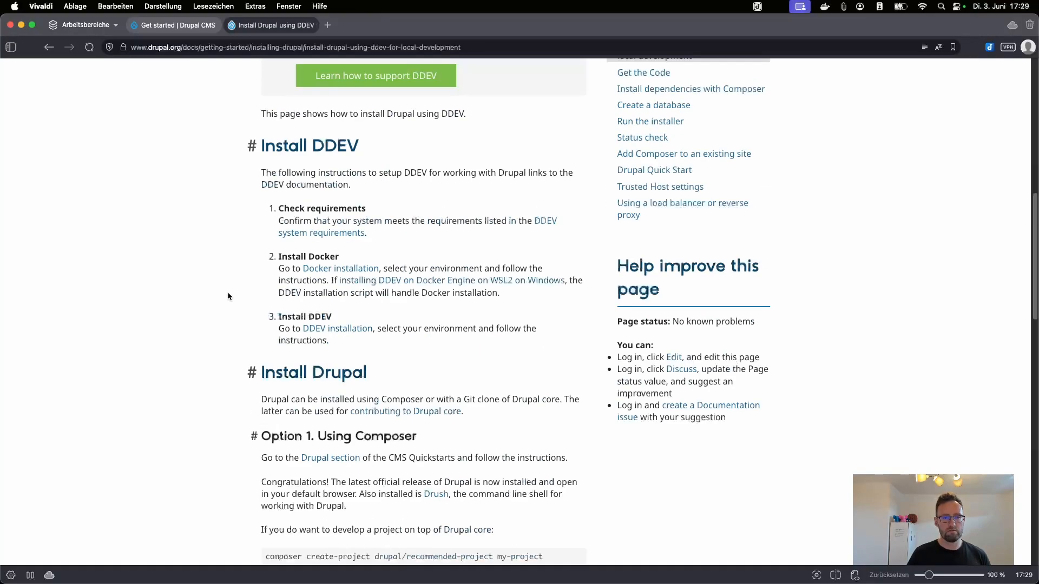
{"action": "left_click", "coordinate": [232, 25]}
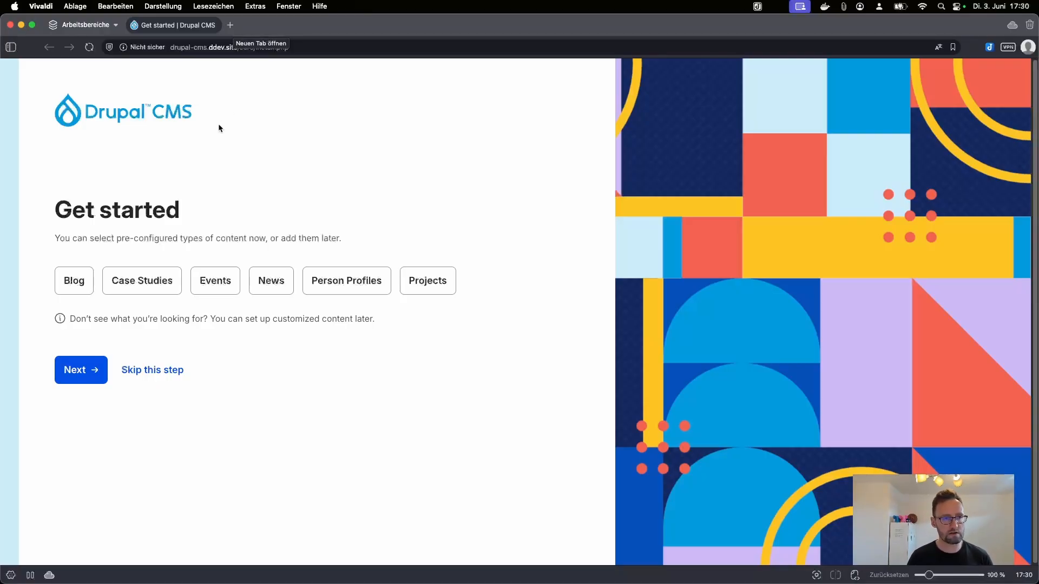
Step: Include the Blog, Case Studies, Events, News, Person Profiles and Projects content types
{"action": "left_click", "coordinate": [91, 287]}
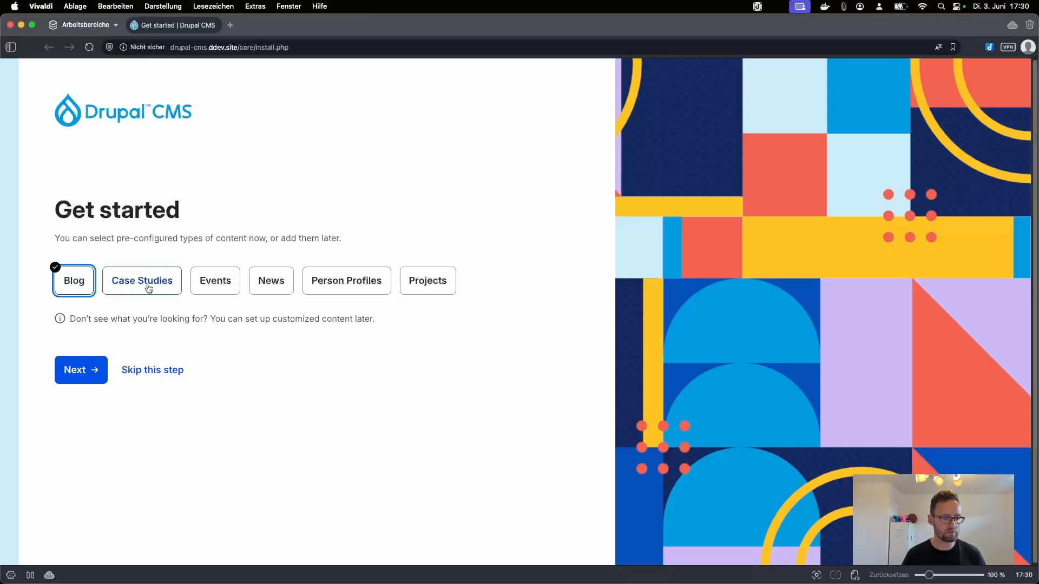
{"action": "left_click", "coordinate": [148, 286]}
{"action": "left_click", "coordinate": [229, 287]}
{"action": "left_click", "coordinate": [273, 285]}
{"action": "left_click", "coordinate": [346, 283]}
{"action": "left_click", "coordinate": [419, 282]}
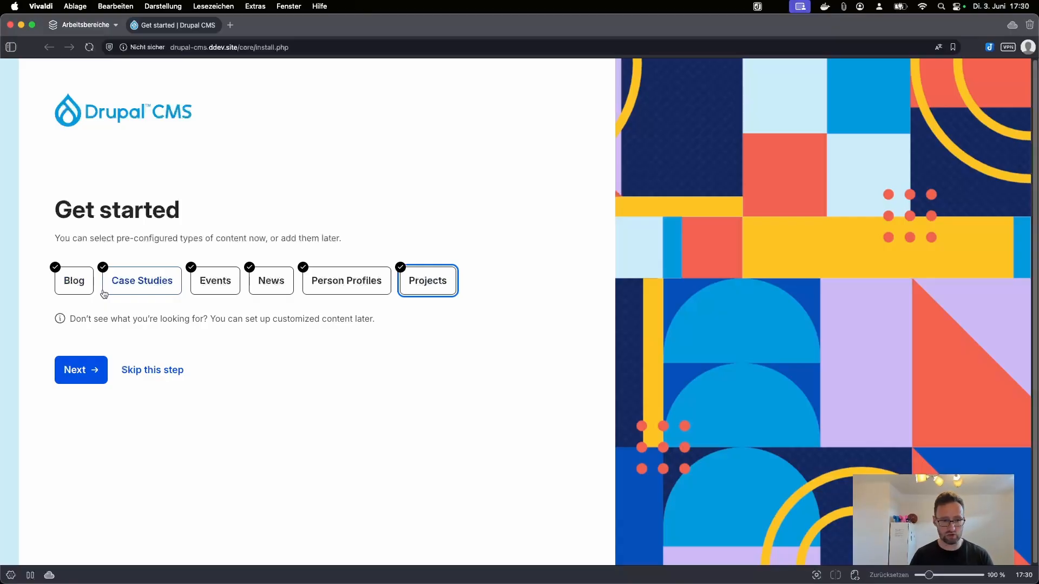
Step: Keep the default site name and submit the saved admin e-mail and password to finish setup
{"action": "left_click", "coordinate": [73, 369]}
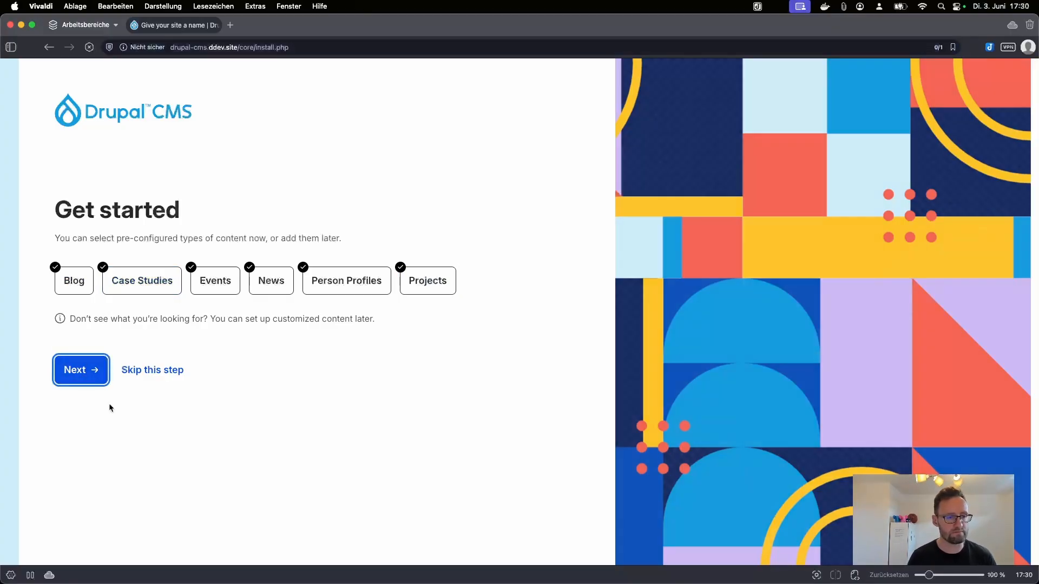
{"action": "key", "text": "Return"}
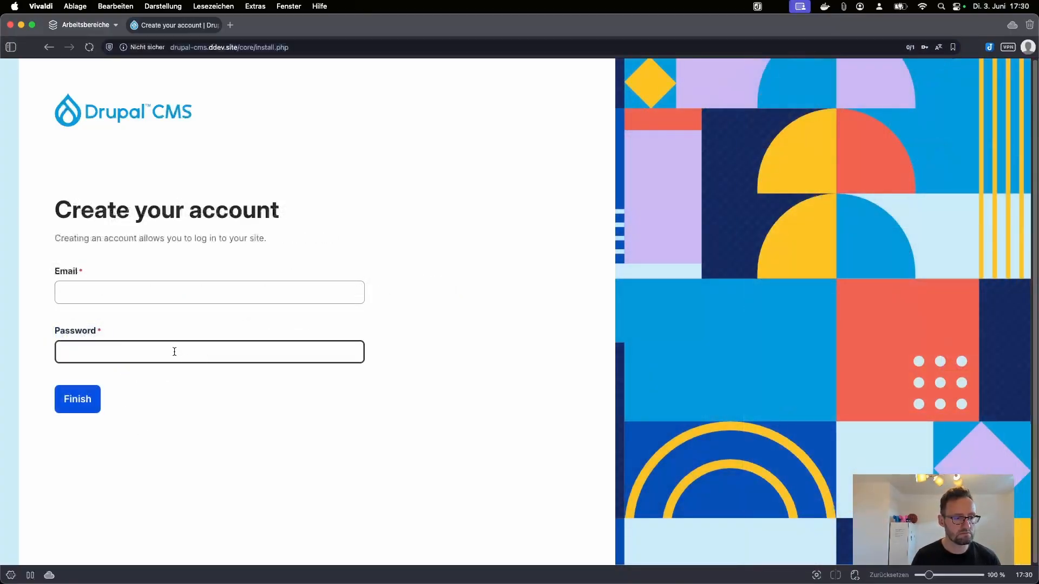
{"action": "left_click", "coordinate": [156, 292]}
{"action": "type", "text": "test@example.com"}
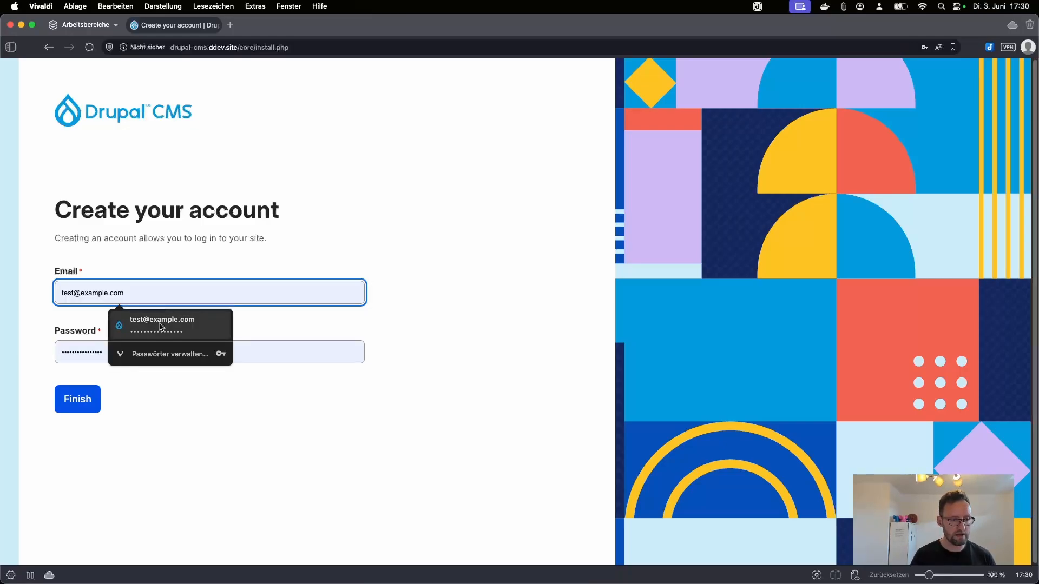
{"action": "left_click", "coordinate": [162, 323]}
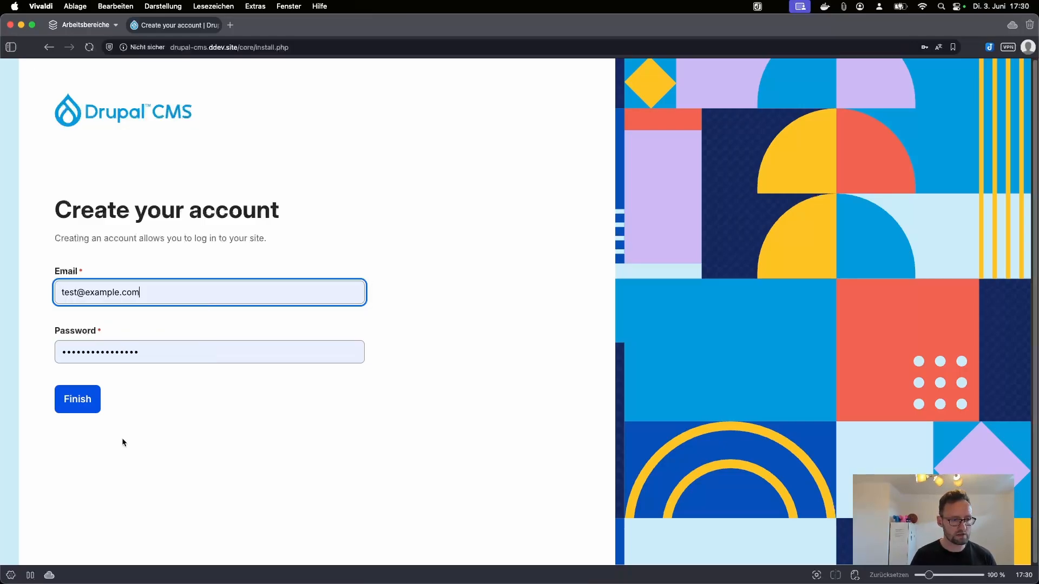
{"action": "left_click", "coordinate": [90, 411]}
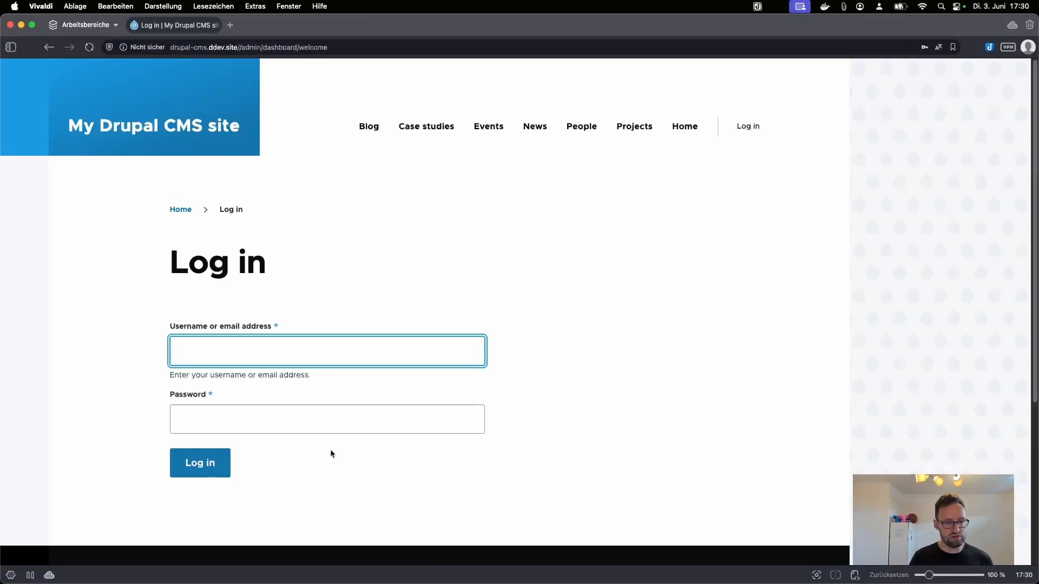
Step: Log in with the saved admin credentials and open Configuration from the admin sidebar
{"action": "type", "text": "test"}
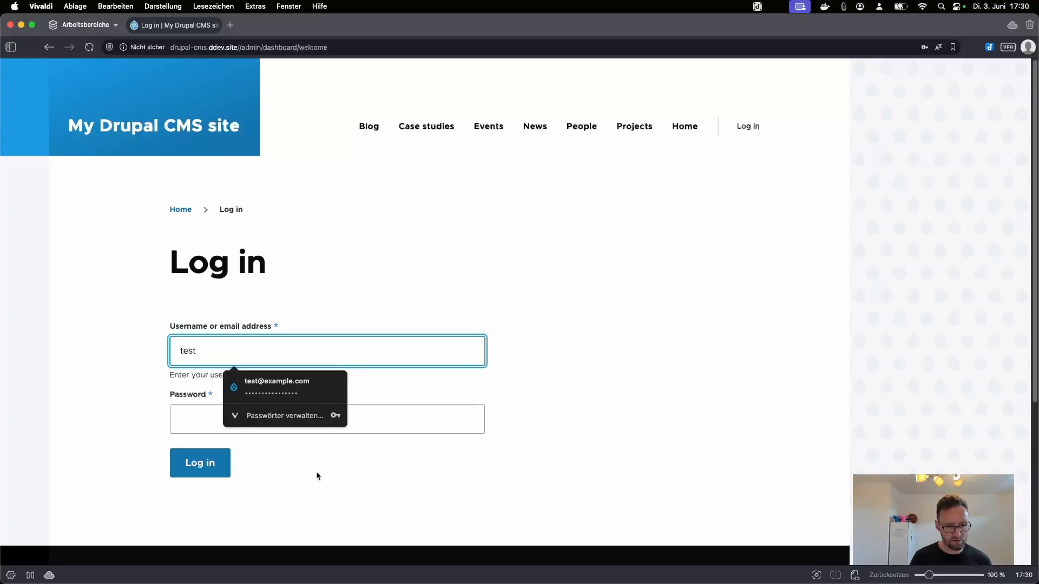
{"action": "left_click", "coordinate": [290, 384]}
{"action": "left_click", "coordinate": [274, 360]}
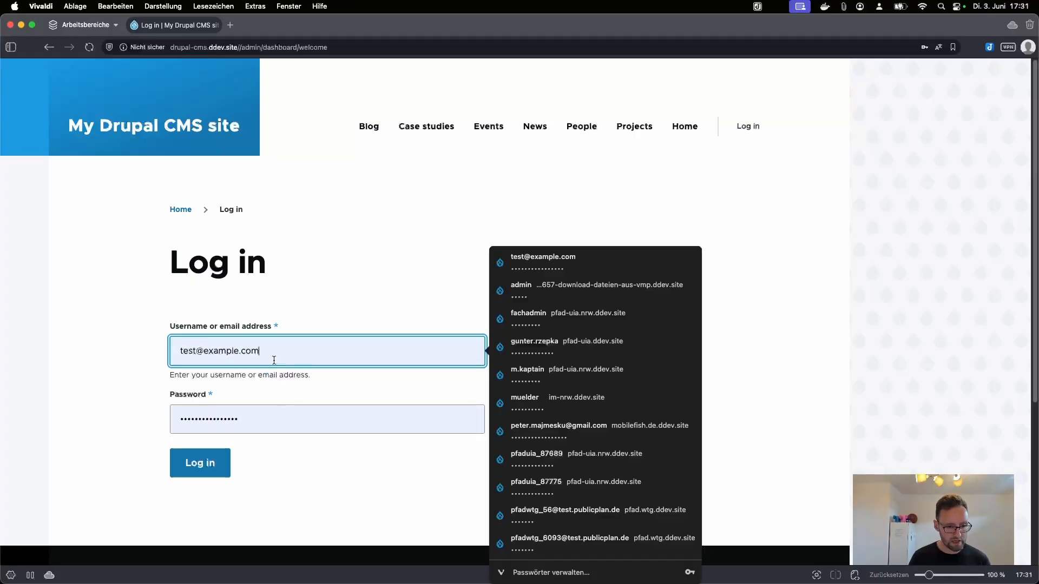
{"action": "double_click", "coordinate": [274, 355]}
{"action": "key", "text": "super+a"}
{"action": "key", "text": "Tab"}
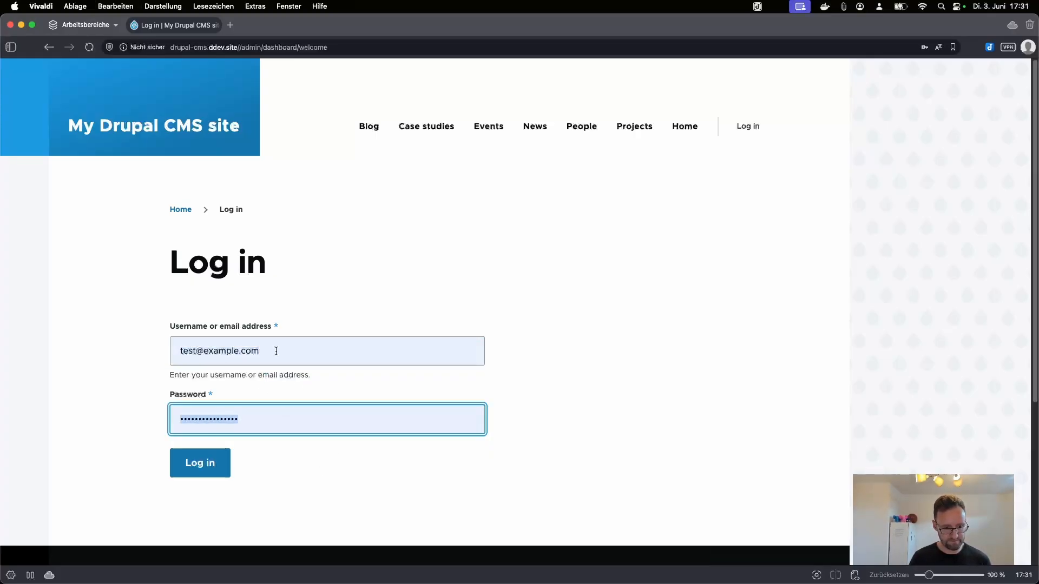
{"action": "left_click", "coordinate": [210, 473]}
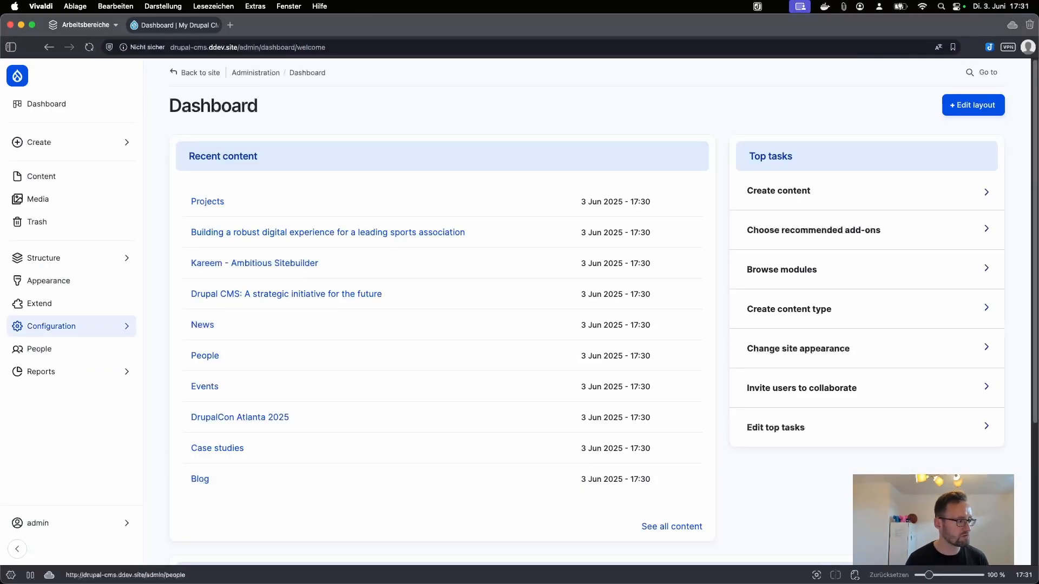
{"action": "left_click", "coordinate": [51, 326]}
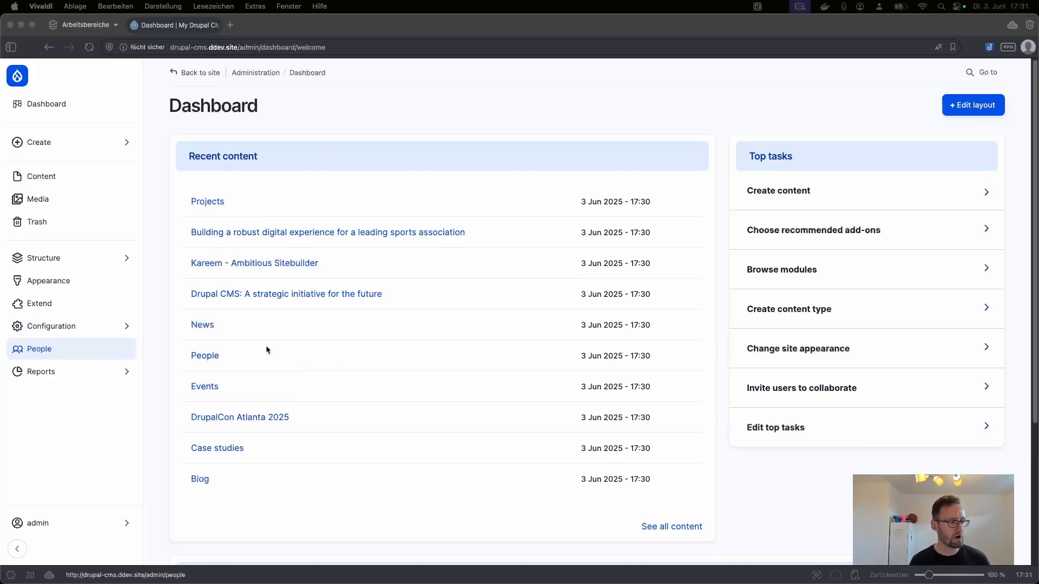
Step: Browse the People page's sample profile, then return to the Dashboard and open Events
{"action": "left_click", "coordinate": [208, 359]}
{"action": "scroll", "coordinate": [210, 354], "scroll_direction": "down", "scroll_amount": 4}
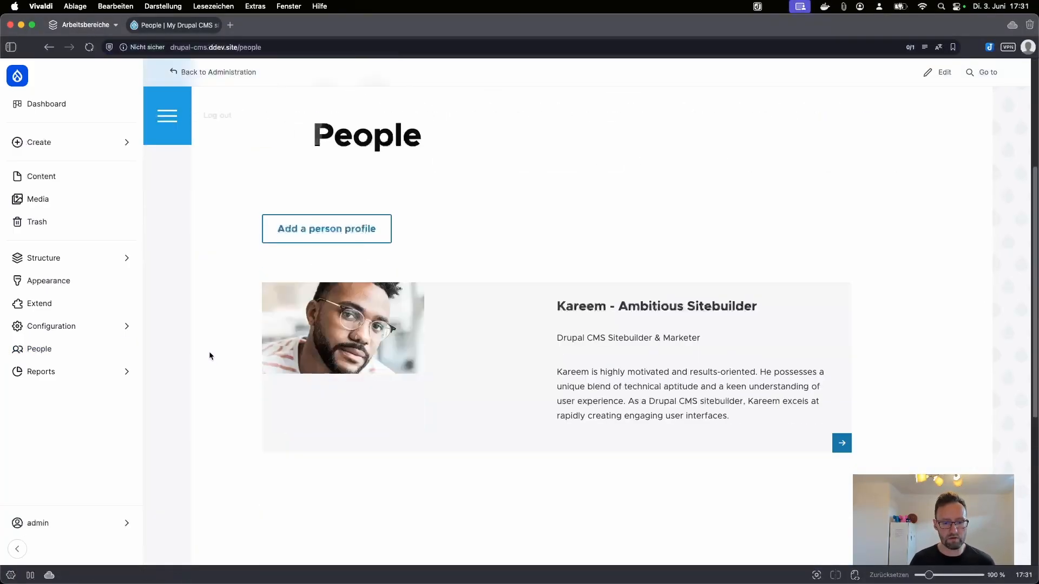
{"action": "scroll", "coordinate": [209, 355], "scroll_direction": "up", "scroll_amount": 4}
{"action": "scroll", "coordinate": [509, 375], "scroll_direction": "down", "scroll_amount": 3}
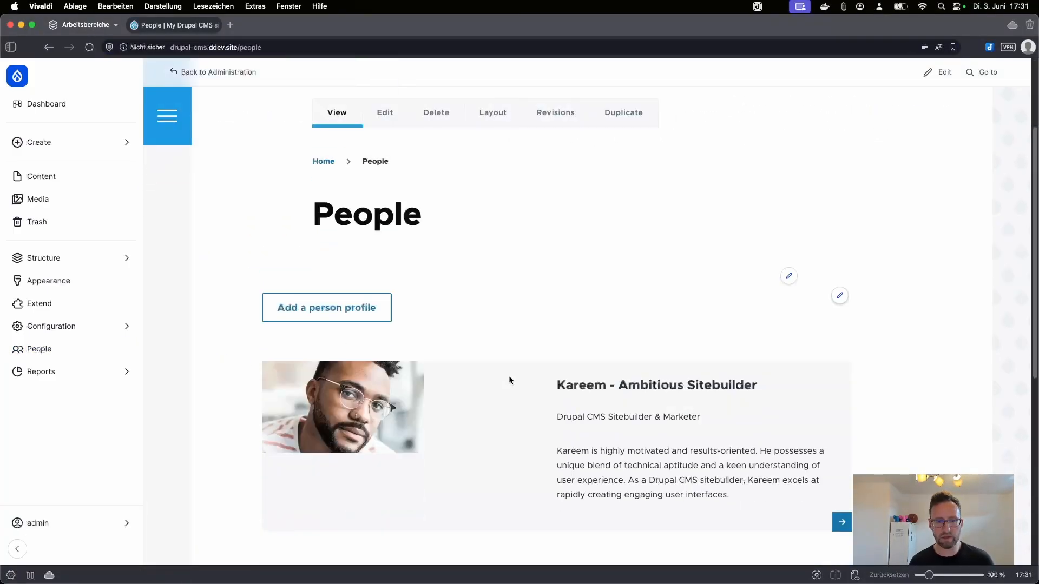
{"action": "scroll", "coordinate": [503, 389], "scroll_direction": "down", "scroll_amount": 2}
{"action": "scroll", "coordinate": [496, 409], "scroll_direction": "up", "scroll_amount": 3}
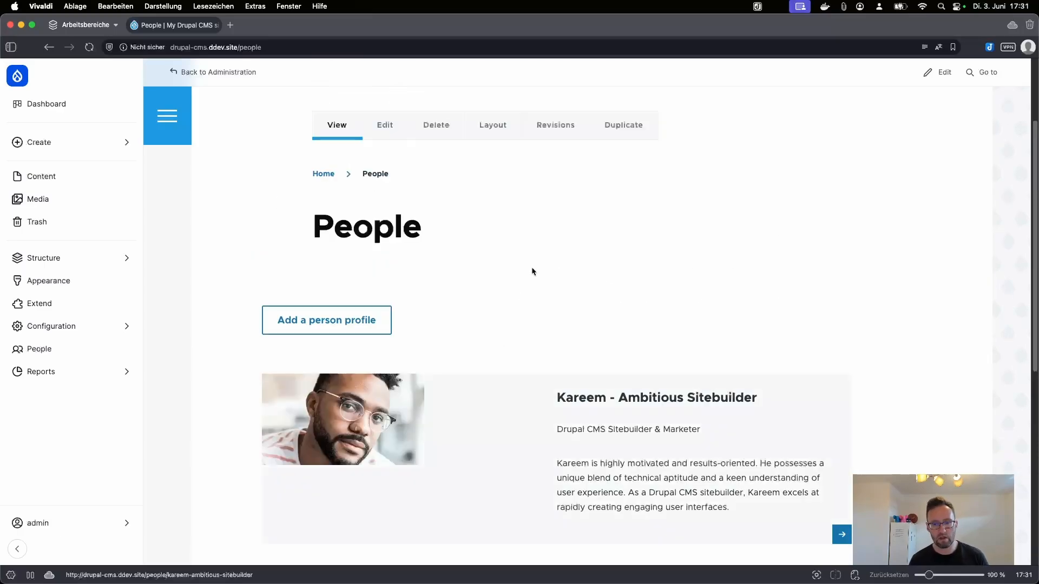
{"action": "scroll", "coordinate": [530, 273], "scroll_direction": "up", "scroll_amount": 2}
{"action": "scroll", "coordinate": [563, 461], "scroll_direction": "down", "scroll_amount": 2}
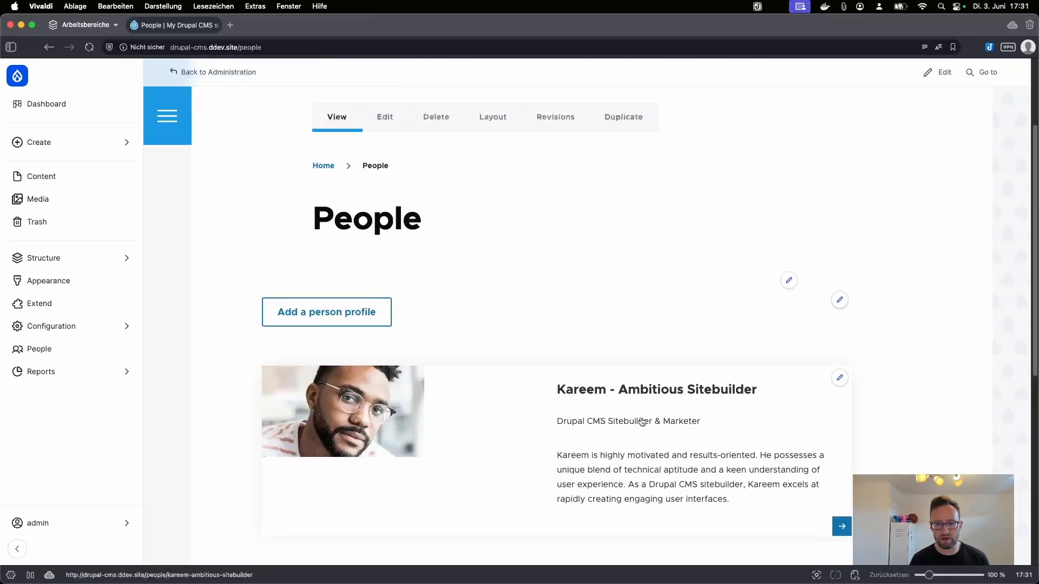
{"action": "key", "text": "super+Left"}
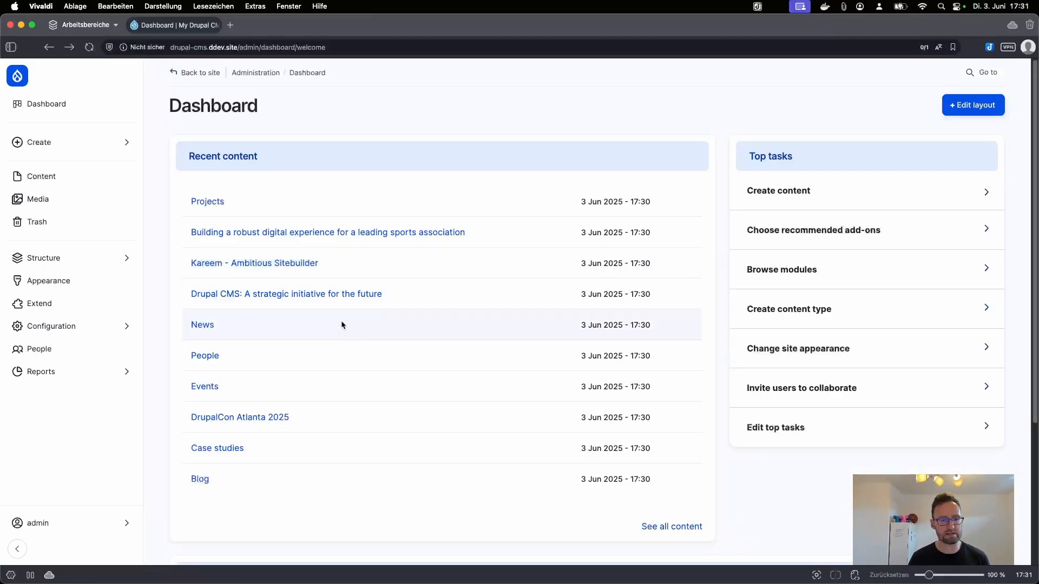
{"action": "left_click", "coordinate": [196, 389]}
Step: Glance at the Create Event form, then go to Structure > Content types
{"action": "scroll", "coordinate": [564, 357], "scroll_direction": "down", "scroll_amount": 3}
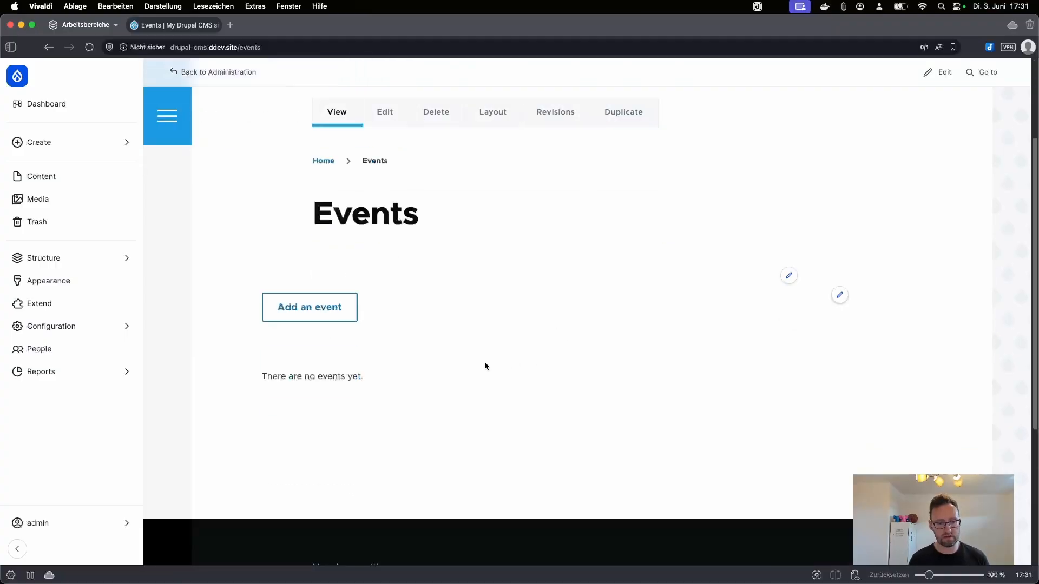
{"action": "left_click", "coordinate": [336, 317]}
{"action": "scroll", "coordinate": [468, 305], "scroll_direction": "down", "scroll_amount": 10}
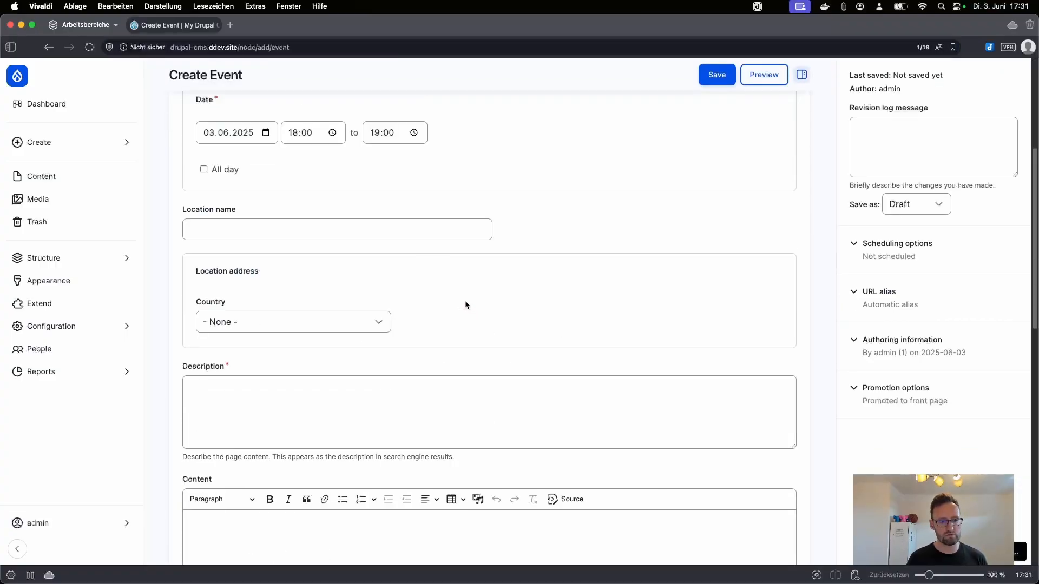
{"action": "left_click", "coordinate": [81, 257]}
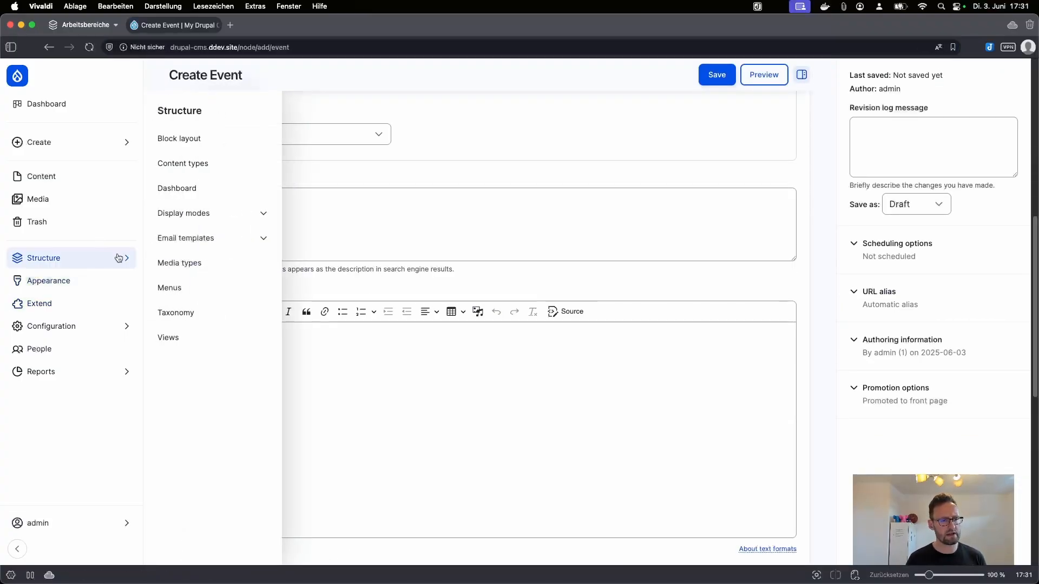
{"action": "left_click", "coordinate": [210, 163]}
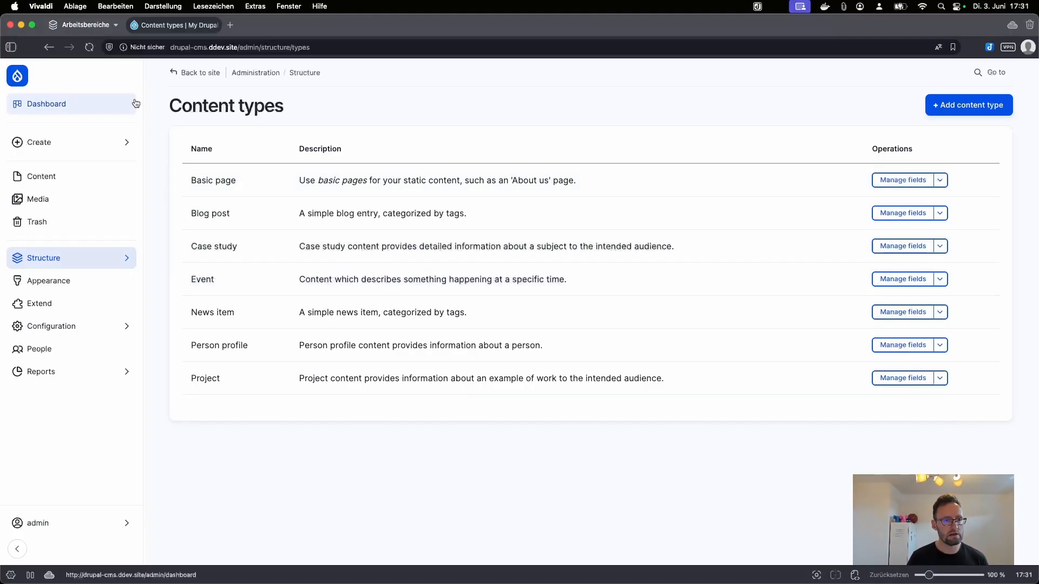
Step: Review the installed themes under Appearance, then open the People list of users
{"action": "left_click", "coordinate": [58, 108]}
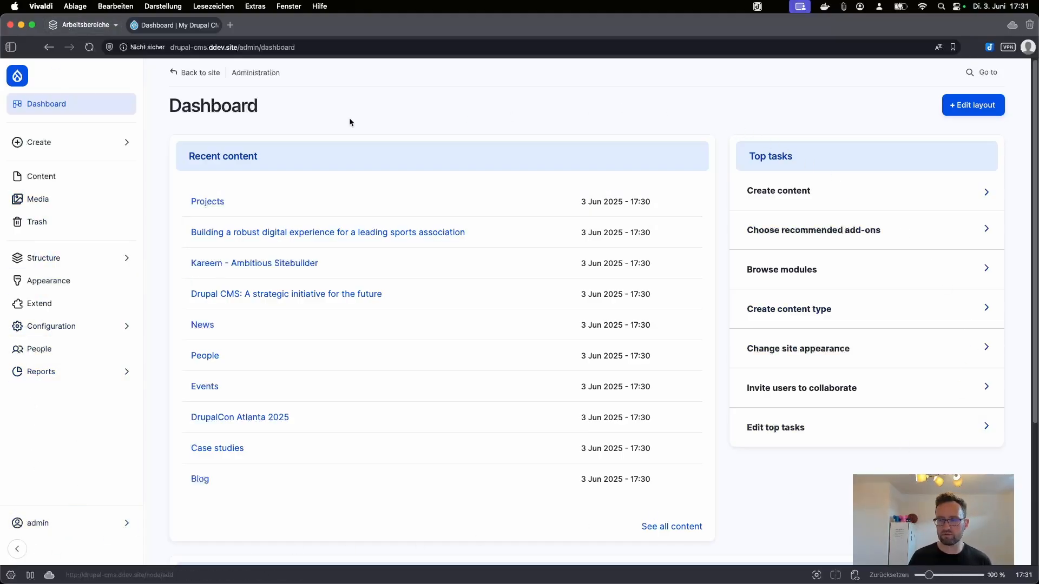
{"action": "left_click", "coordinate": [89, 332]}
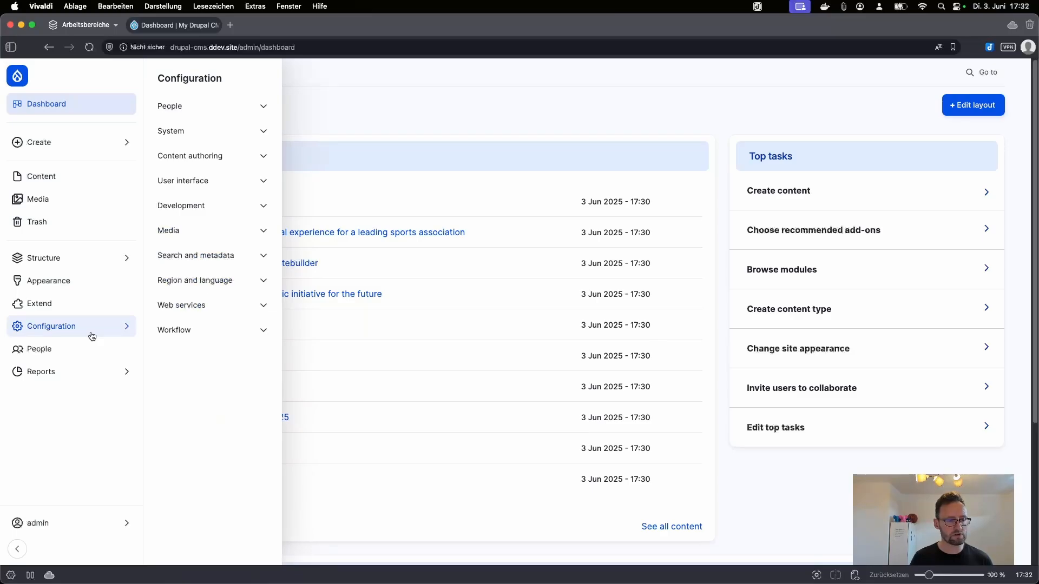
{"action": "left_click", "coordinate": [86, 287]}
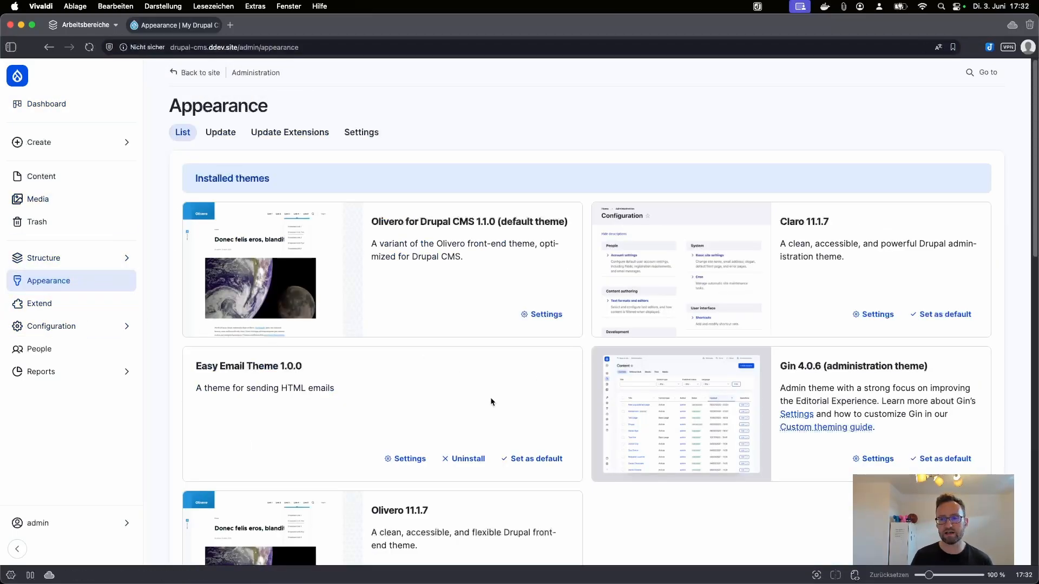
{"action": "scroll", "coordinate": [490, 402], "scroll_direction": "down", "scroll_amount": 10}
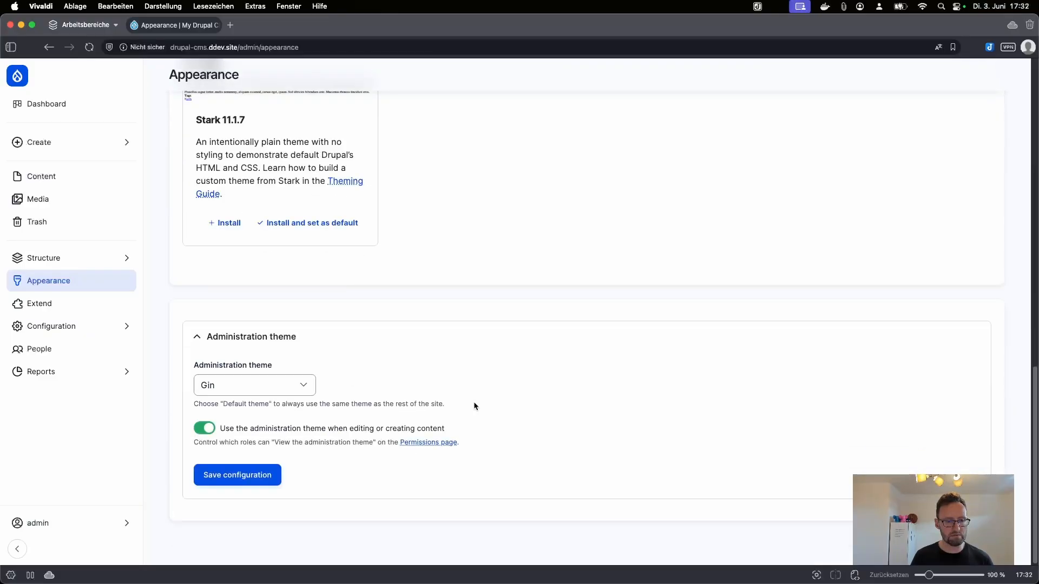
{"action": "scroll", "coordinate": [371, 418], "scroll_direction": "up", "scroll_amount": 10}
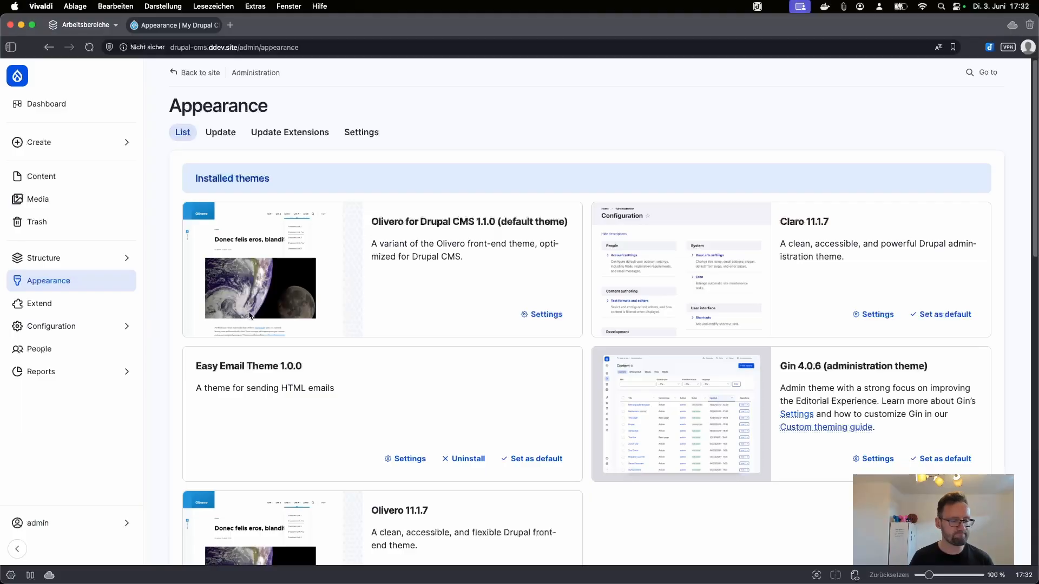
{"action": "left_click", "coordinate": [123, 351]}
Step: Scroll through the Permissions page, then use the Alt+D quick search 'media' to reach Media configuration
{"action": "left_click", "coordinate": [231, 132]}
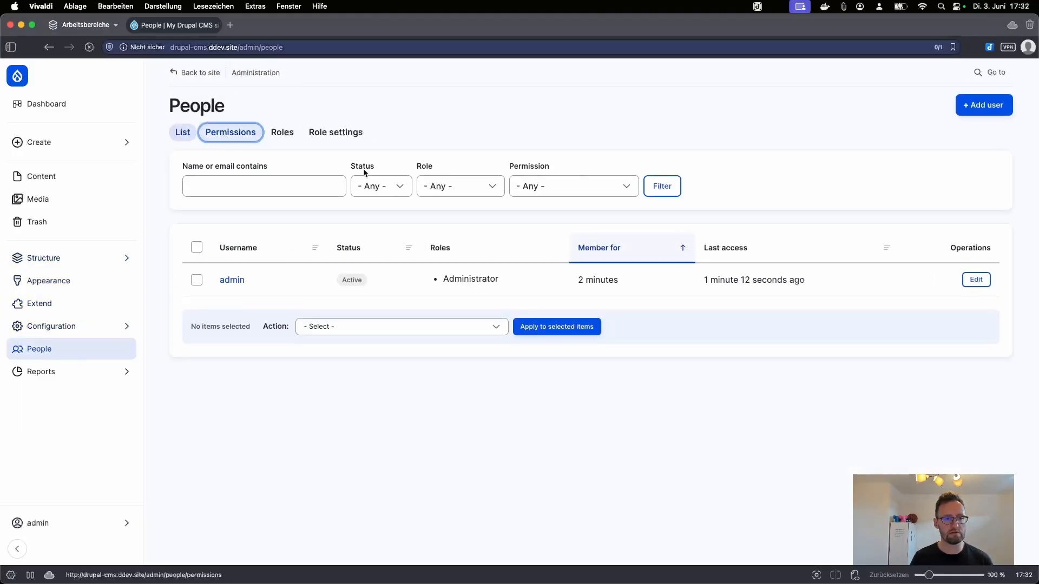
{"action": "scroll", "coordinate": [433, 217], "scroll_direction": "down", "scroll_amount": 5}
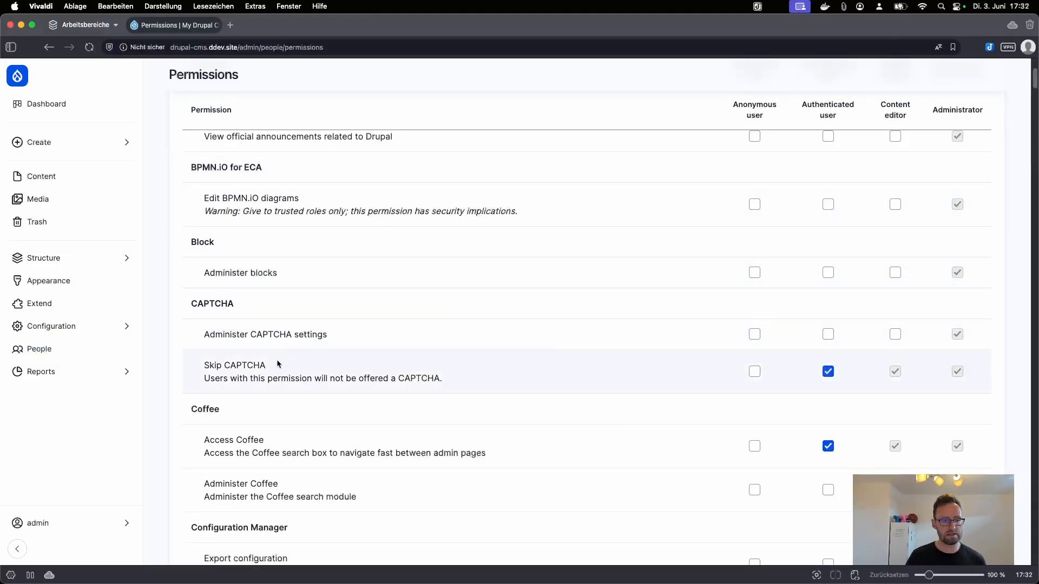
{"action": "scroll", "coordinate": [270, 378], "scroll_direction": "down", "scroll_amount": 2}
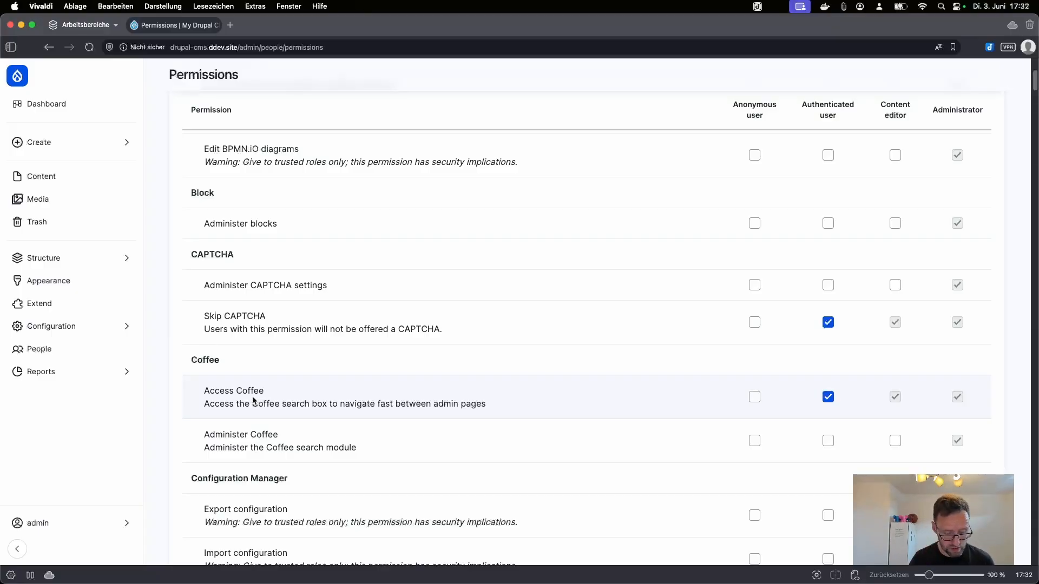
{"action": "key", "text": "alt+d"}
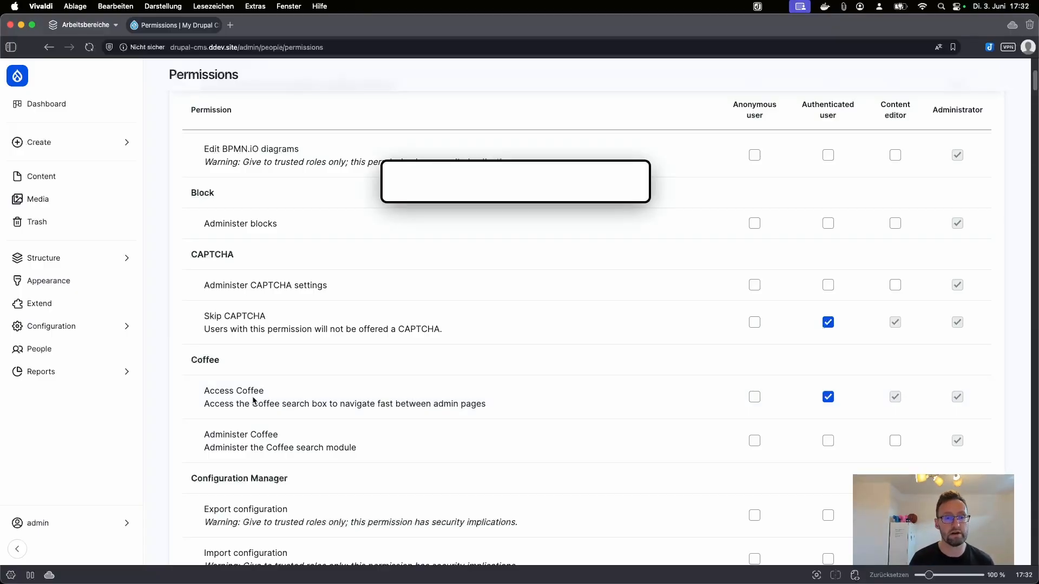
{"action": "type", "text": "media"}
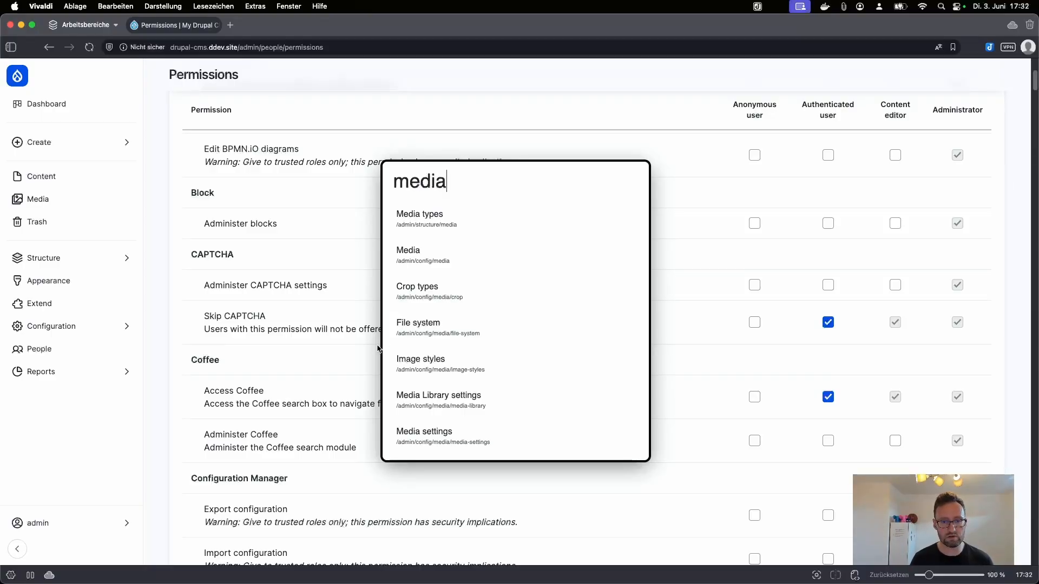
{"action": "left_click", "coordinate": [457, 262]}
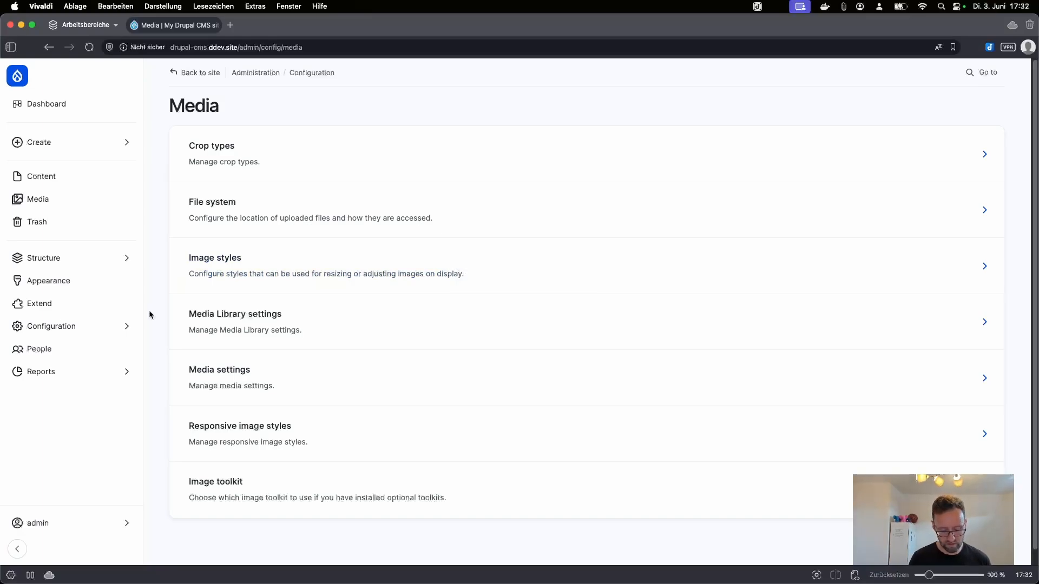
Step: Search 'media' again and open the Media library listing of uploaded images
{"action": "key", "text": "alt+d"}
{"action": "type", "text": "media"}
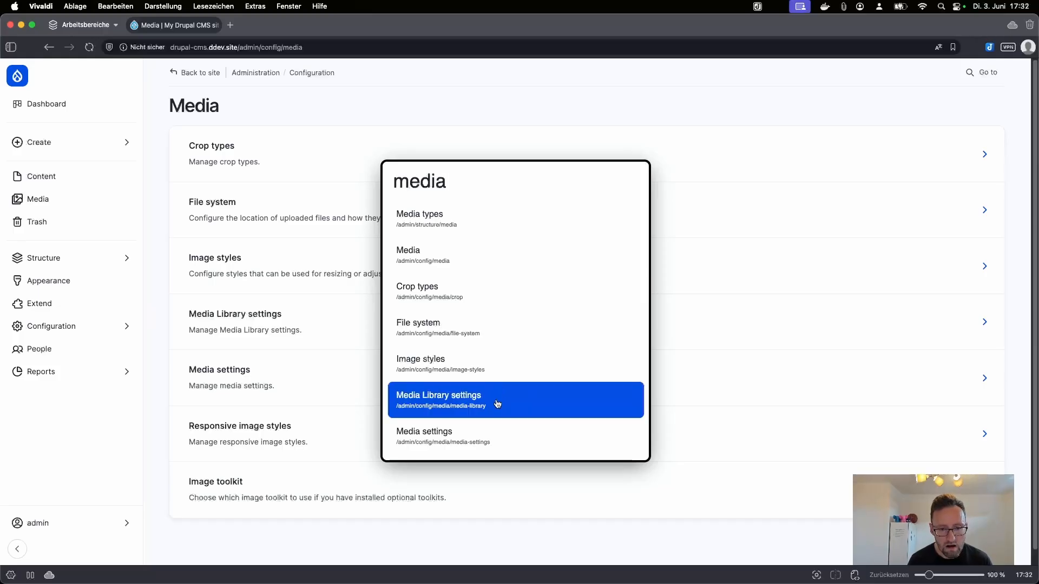
{"action": "scroll", "coordinate": [495, 405], "scroll_direction": "down", "scroll_amount": 1}
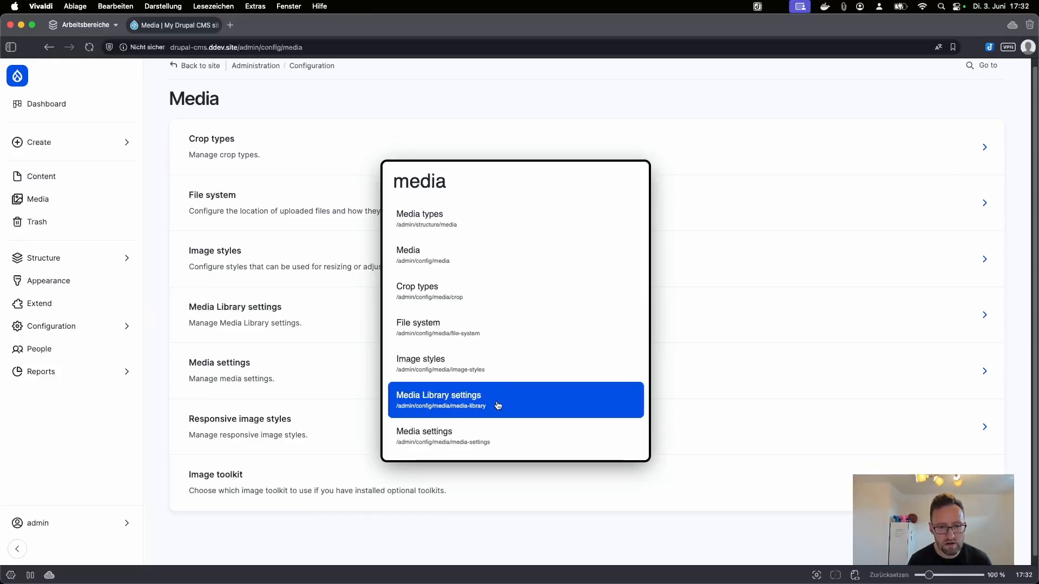
{"action": "left_click", "coordinate": [476, 257]}
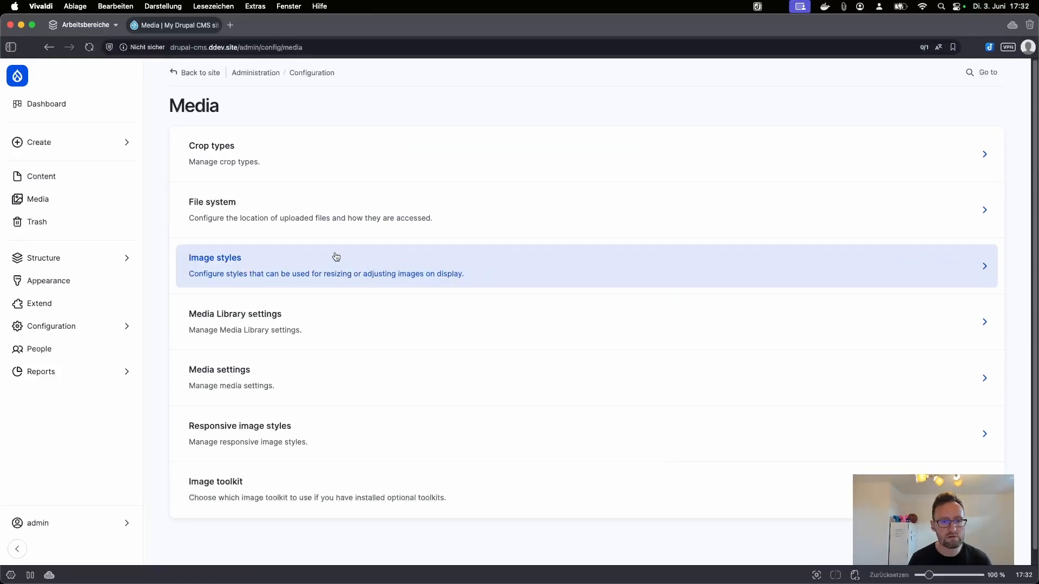
{"action": "left_click", "coordinate": [48, 203]}
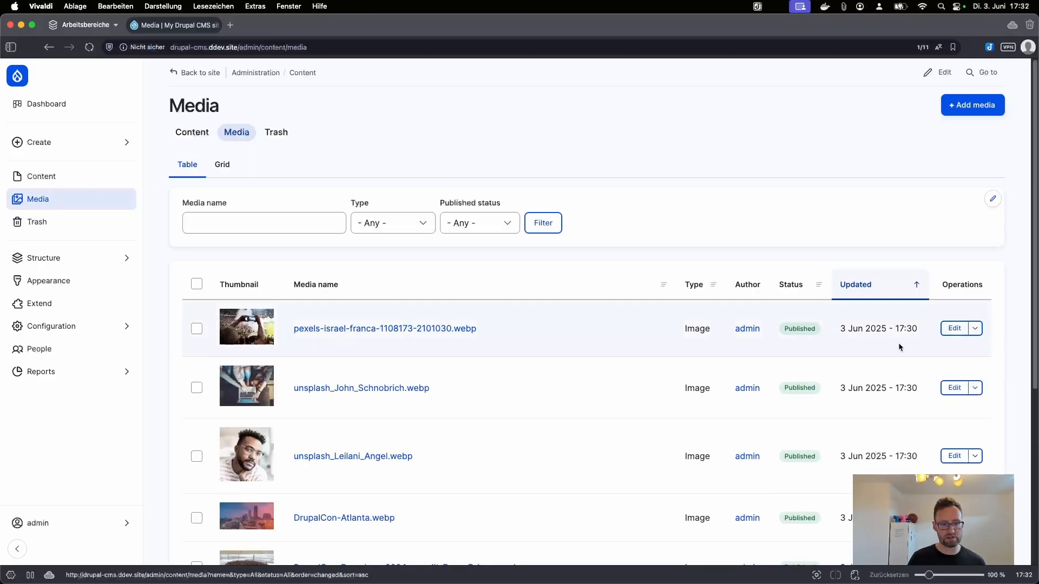
{"action": "scroll", "coordinate": [589, 407], "scroll_direction": "down", "scroll_amount": 5}
{"action": "scroll", "coordinate": [575, 391], "scroll_direction": "down", "scroll_amount": 2}
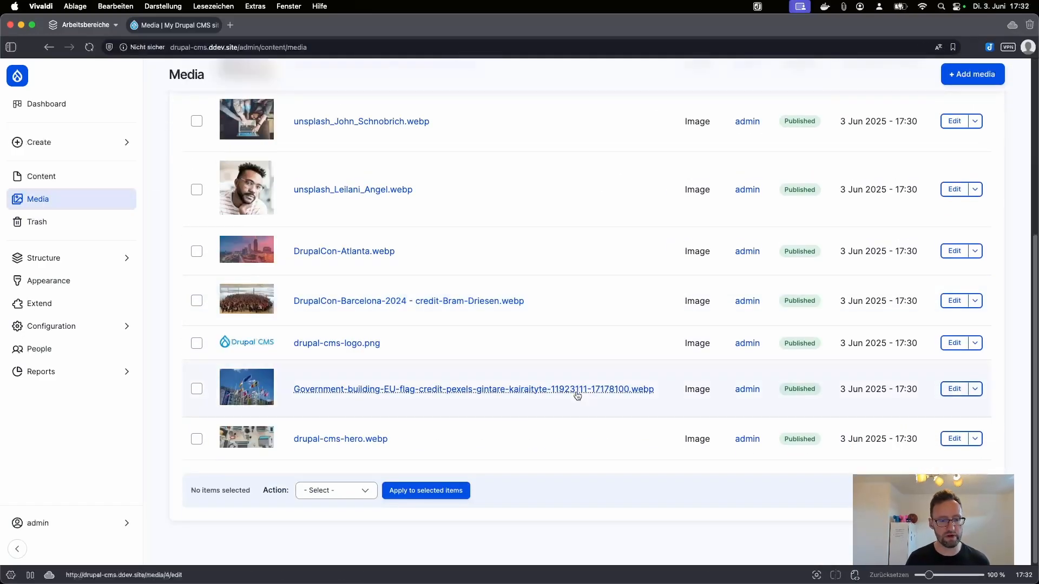
{"action": "scroll", "coordinate": [576, 391], "scroll_direction": "up", "scroll_amount": 5}
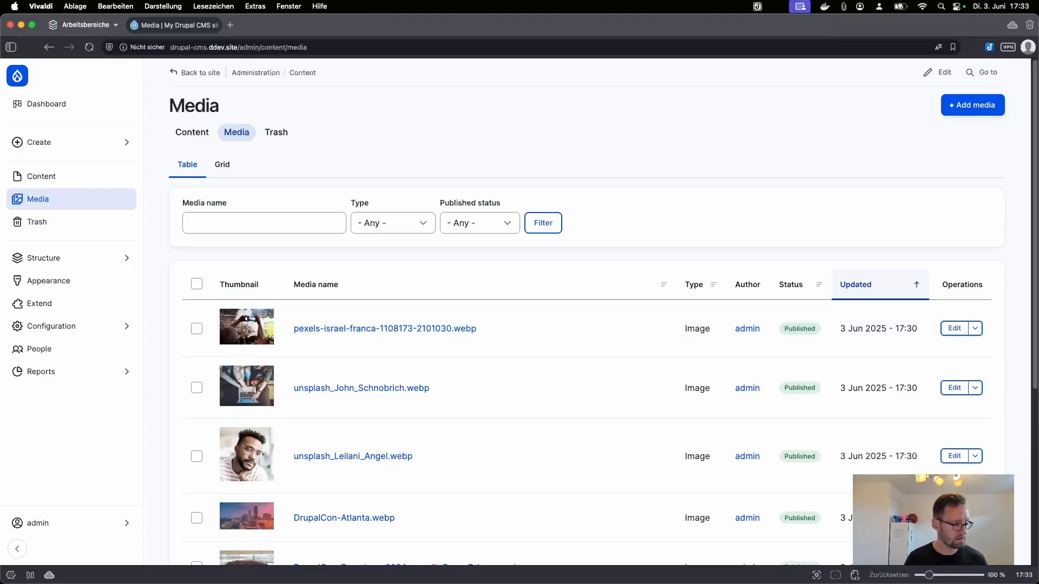
Step: Look over the Responsive image styles list under Configuration > Media
{"action": "mouse_move", "coordinate": [132, 327]}
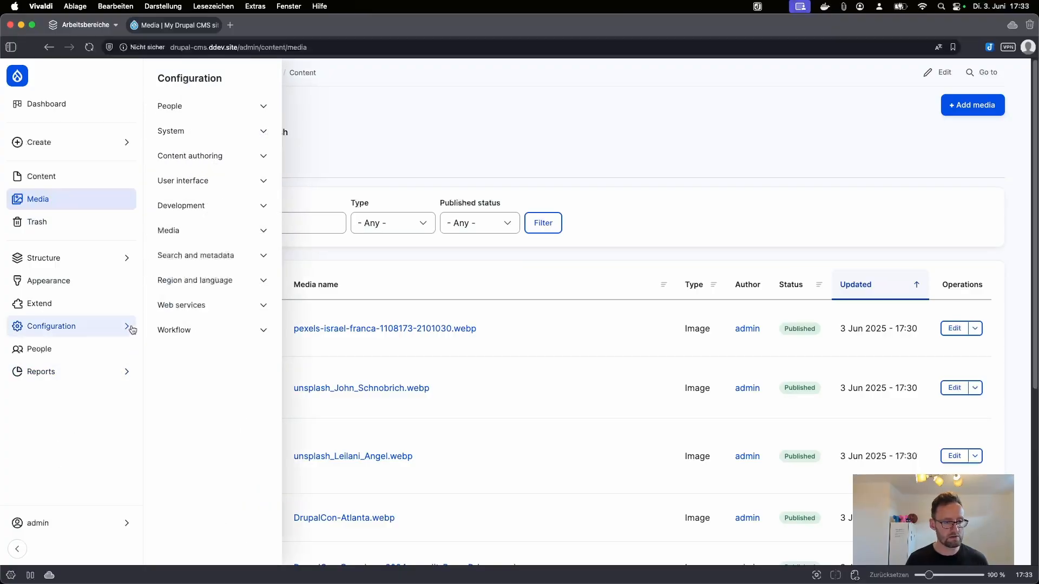
{"action": "left_click", "coordinate": [224, 234]}
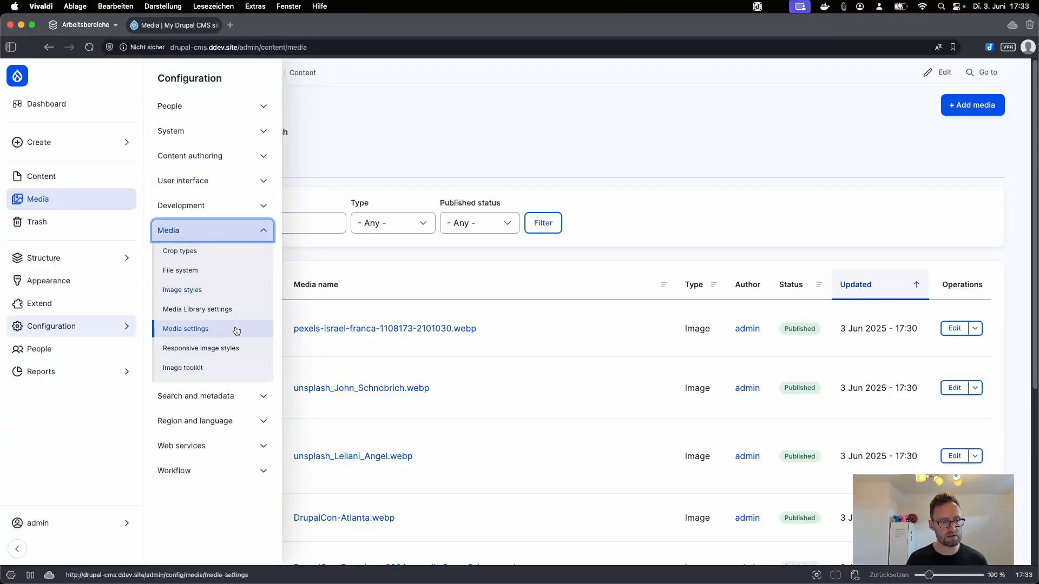
{"action": "left_click", "coordinate": [227, 348]}
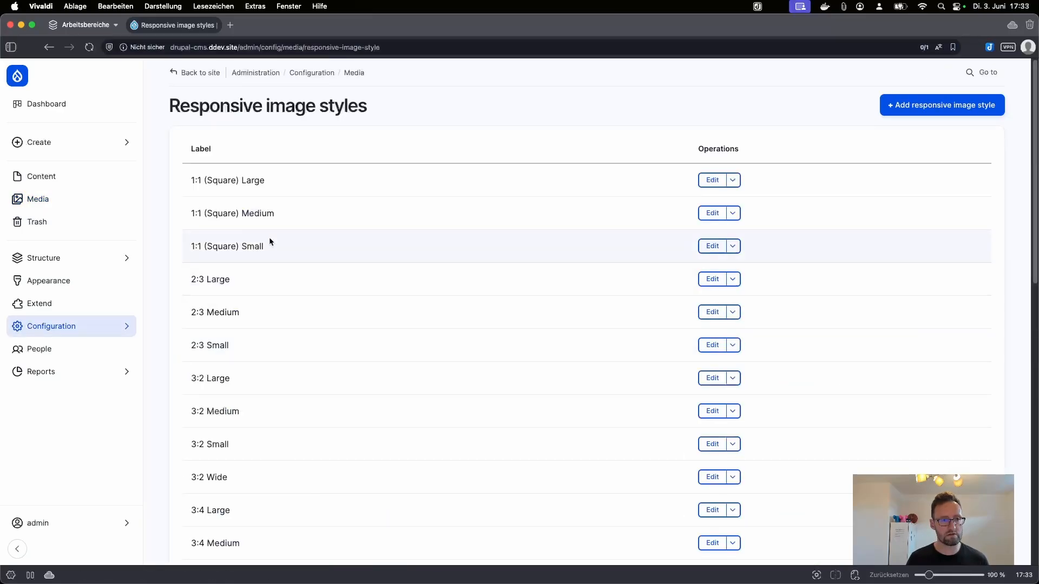
{"action": "scroll", "coordinate": [259, 427], "scroll_direction": "down", "scroll_amount": 10}
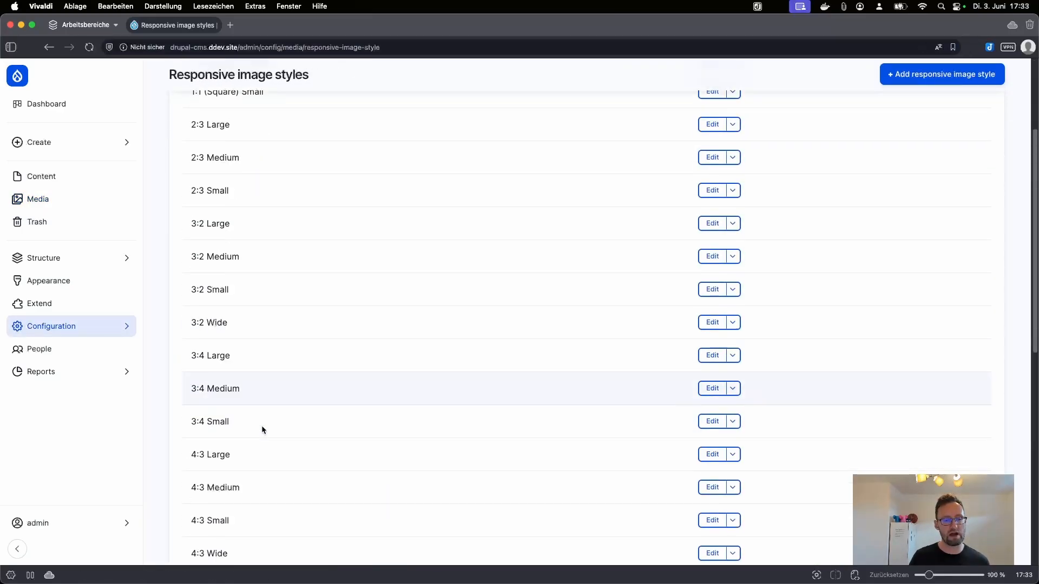
{"action": "scroll", "coordinate": [260, 435], "scroll_direction": "down", "scroll_amount": 2}
{"action": "scroll", "coordinate": [260, 435], "scroll_direction": "up", "scroll_amount": 6}
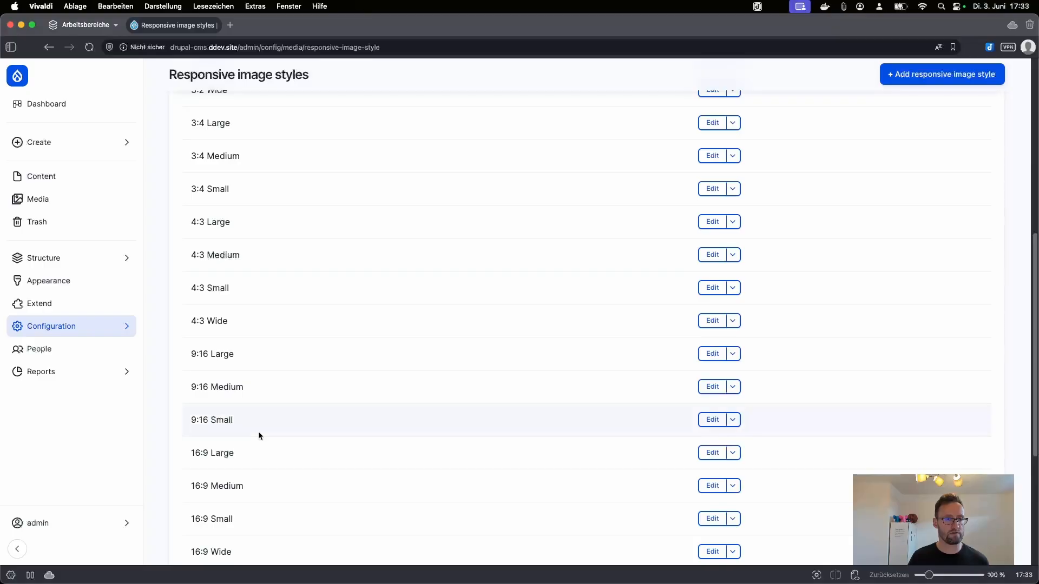
Step: View the Image toolkit settings, then return to Media and open the Image styles list
{"action": "mouse_move", "coordinate": [127, 330]}
{"action": "left_click", "coordinate": [250, 262]}
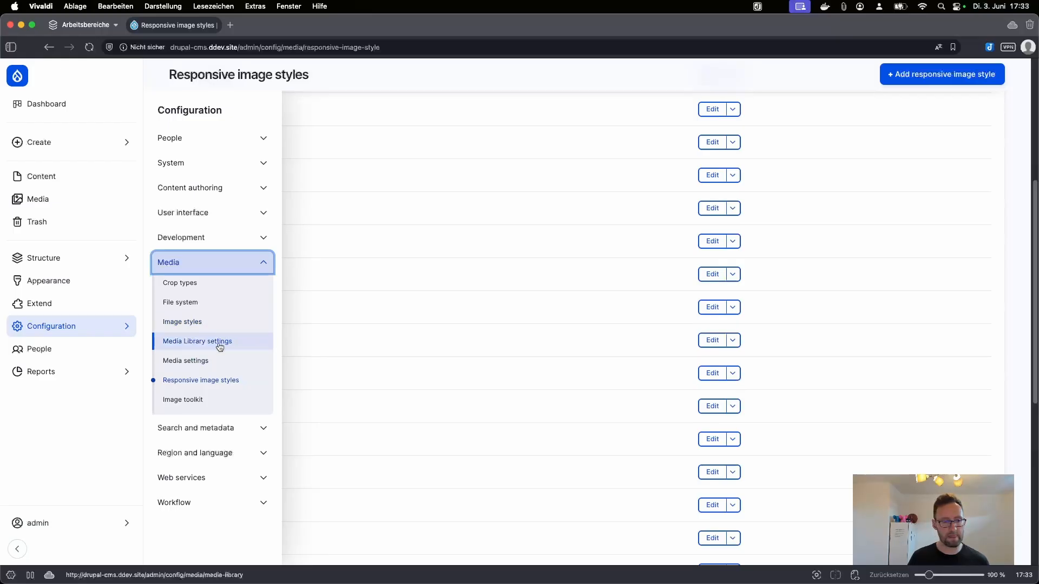
{"action": "left_click", "coordinate": [197, 399]}
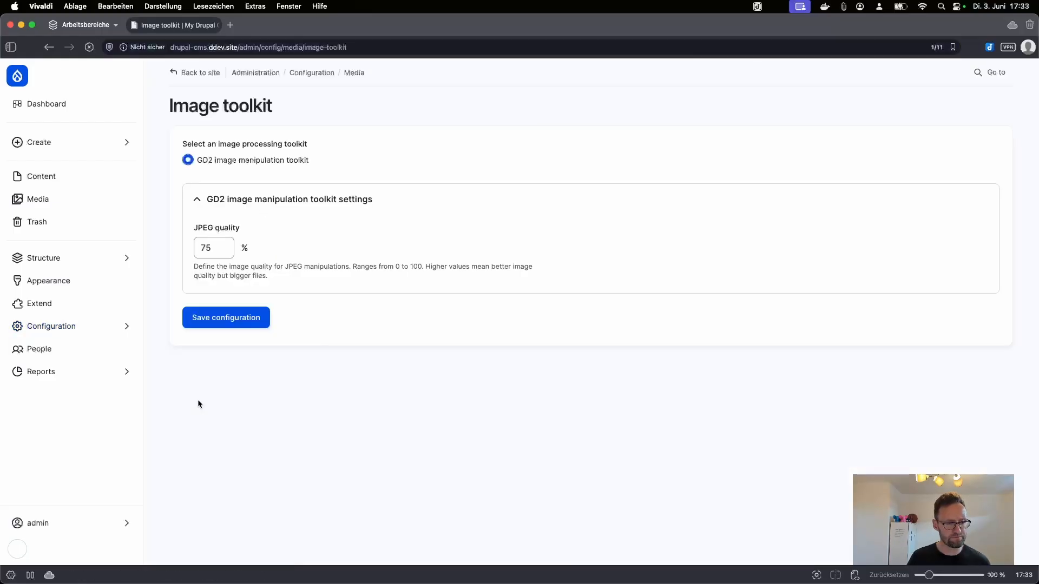
{"action": "left_click", "coordinate": [359, 75]}
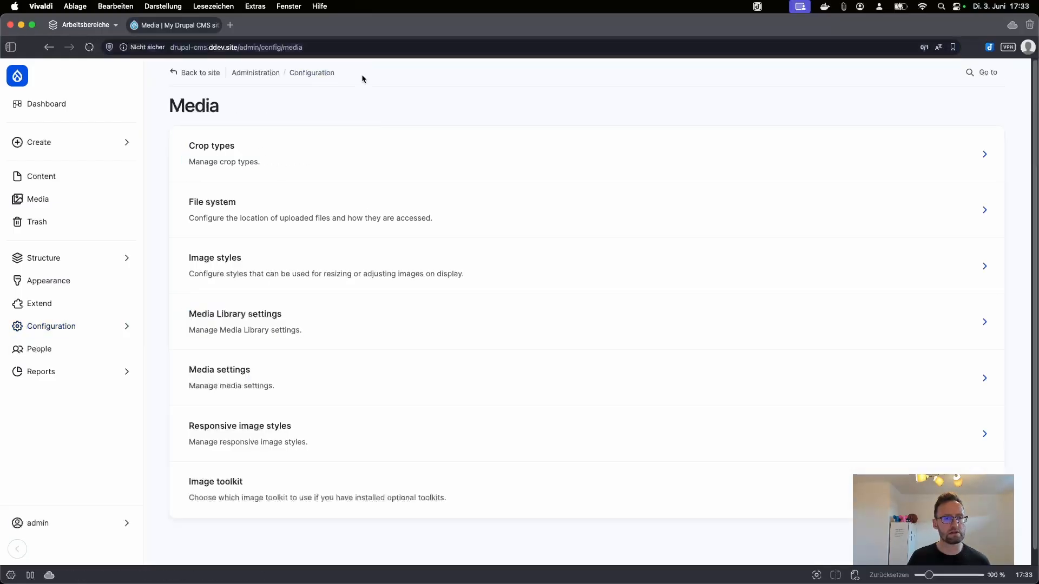
{"action": "left_click", "coordinate": [243, 275]}
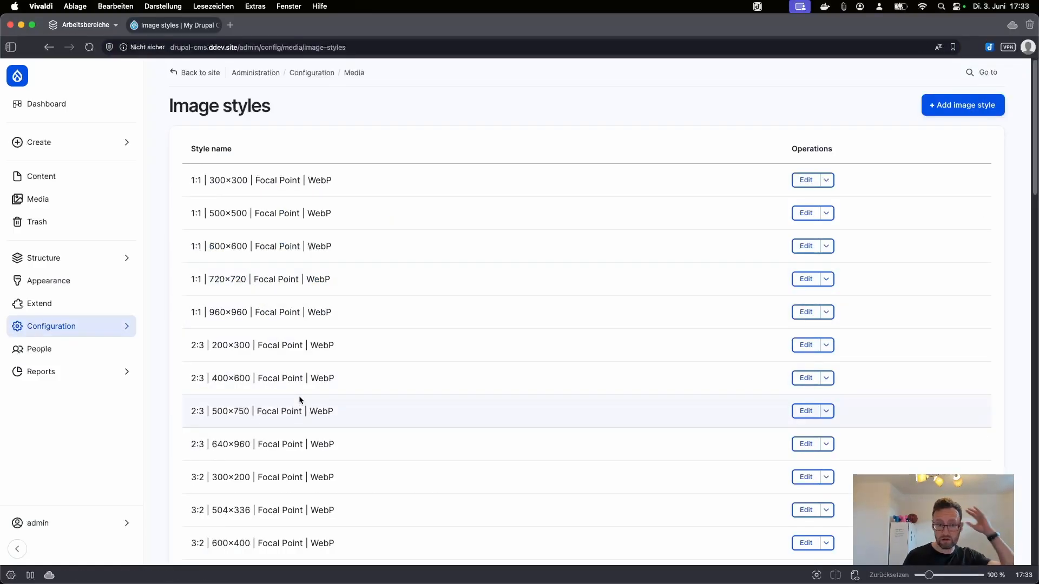
{"action": "left_click", "coordinate": [230, 25]}
Step: Go to drupal.org's Focal Point project page via the address bar, then return to the Image styles tab
{"action": "type", "text": "drupal"}
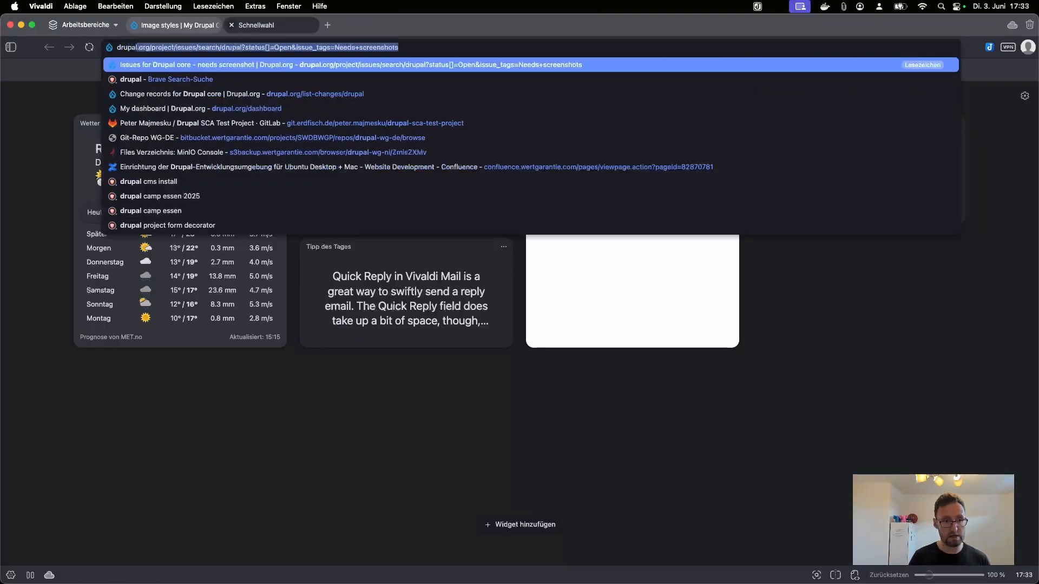
{"action": "key", "text": "BackSpace"}
{"action": "type", "text": ".org"}
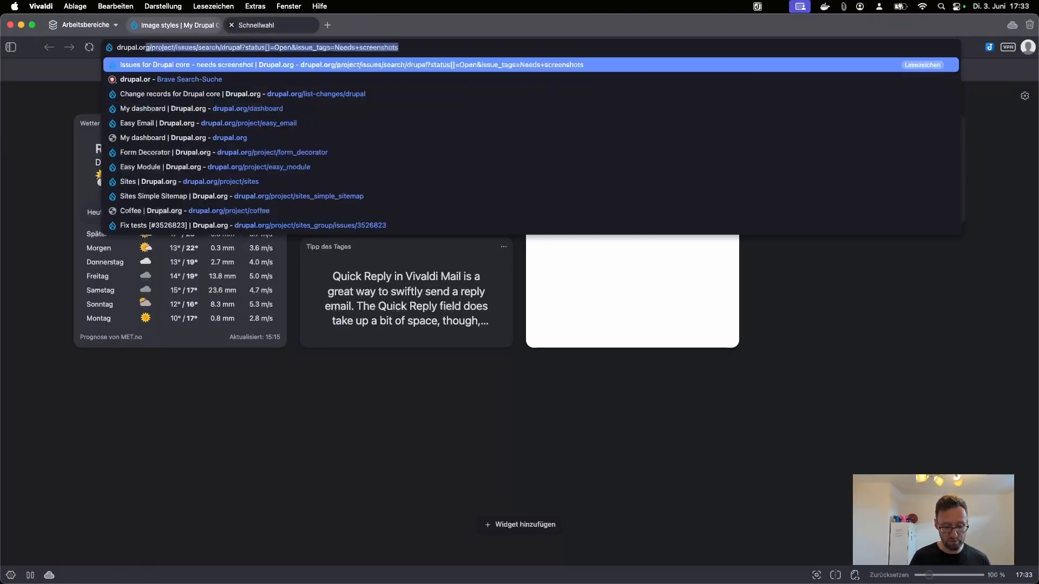
{"action": "type", "text": "/project"}
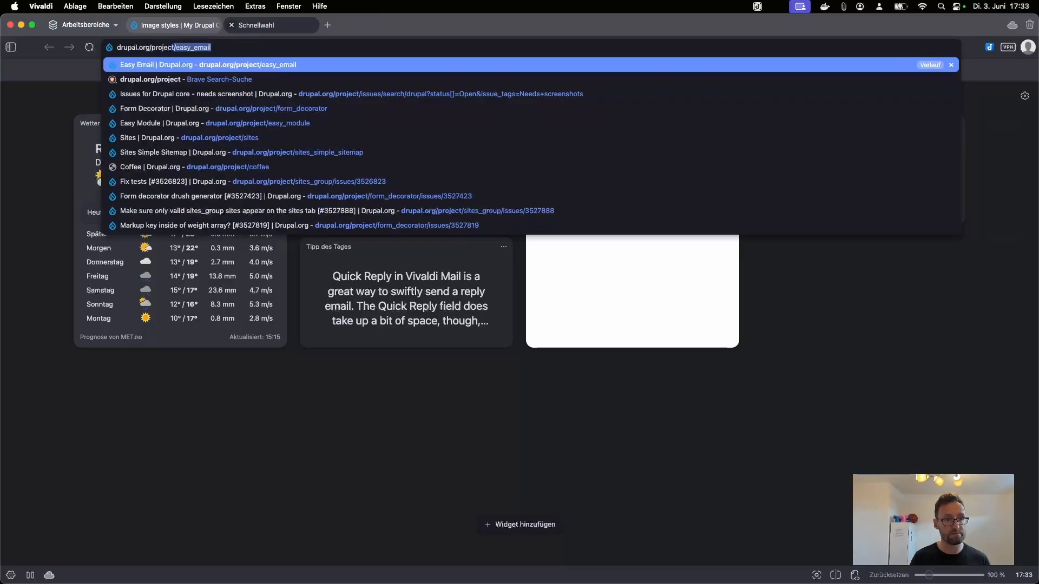
{"action": "type", "text": "/focul"}
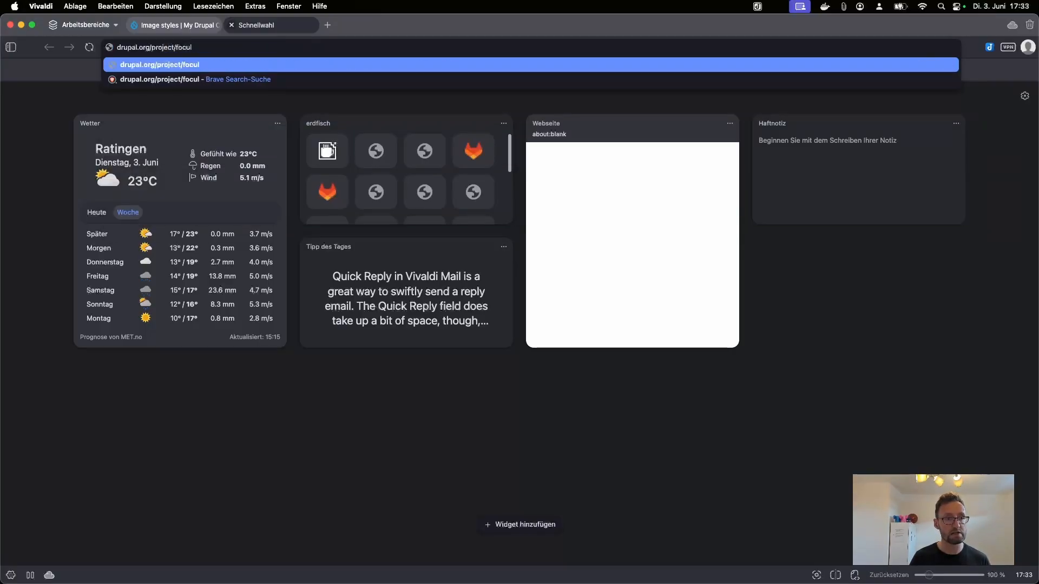
{"action": "key", "text": "BackSpace"}
{"action": "key", "text": "BackSpace"}
{"action": "type", "text": "al"}
{"action": "key", "text": "Down"}
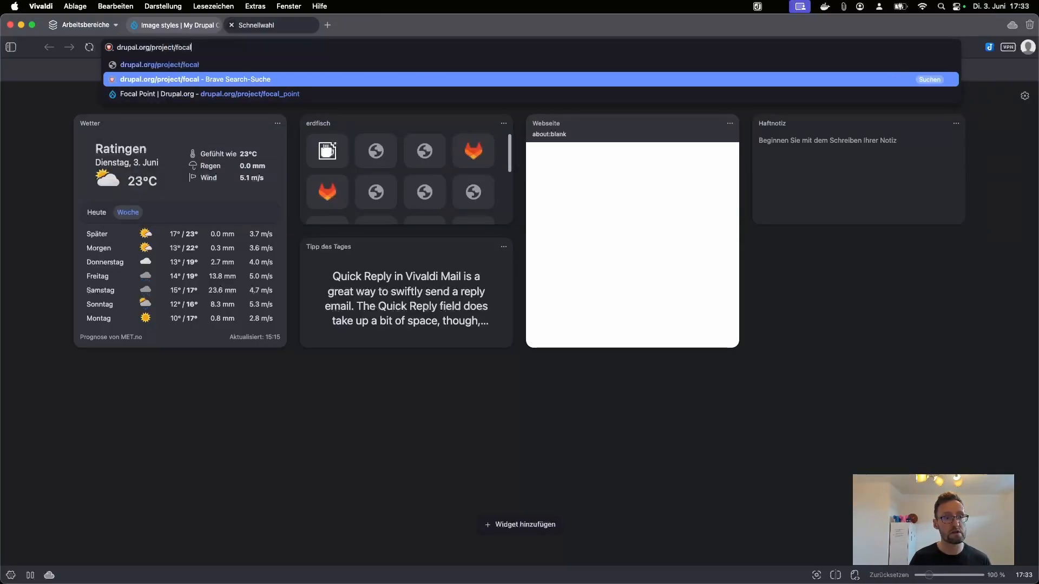
{"action": "key", "text": "Down"}
{"action": "key", "text": "Return"}
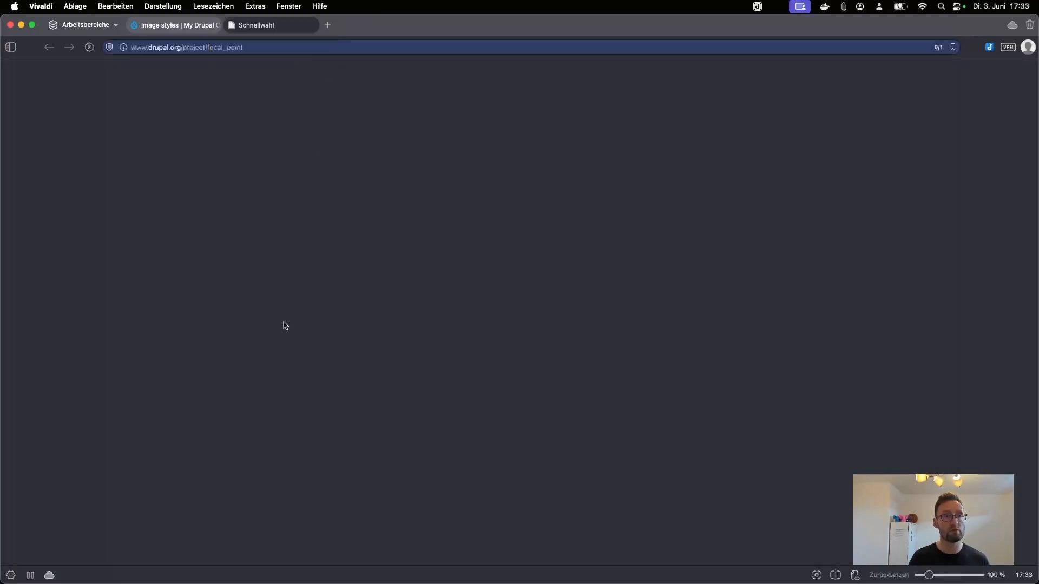
{"action": "scroll", "coordinate": [452, 310], "scroll_direction": "down", "scroll_amount": 3}
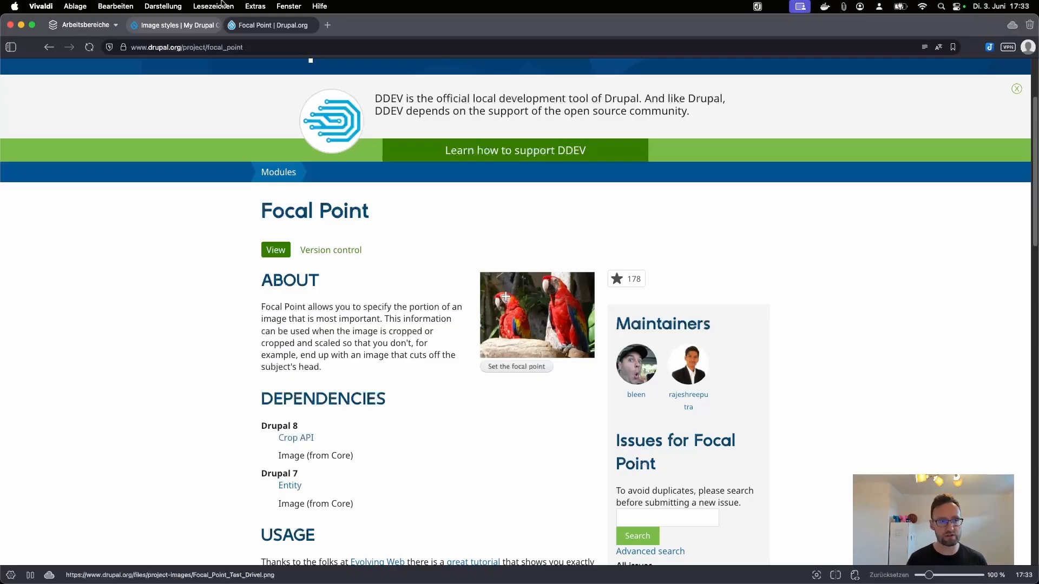
{"action": "left_click", "coordinate": [174, 24]}
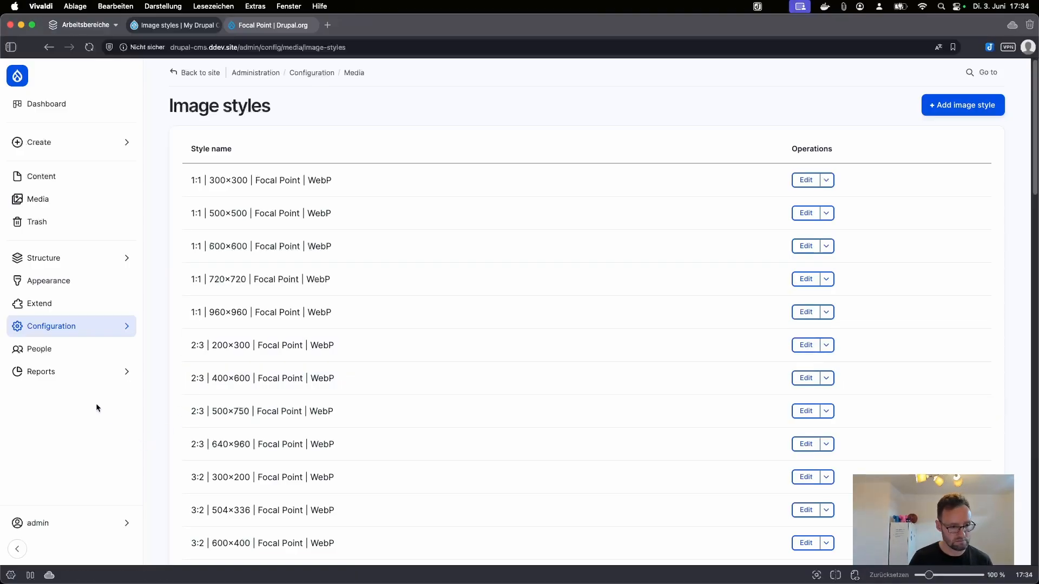
Step: Browse contributed modules under Extend and install the Metatag module
{"action": "mouse_move", "coordinate": [112, 269]}
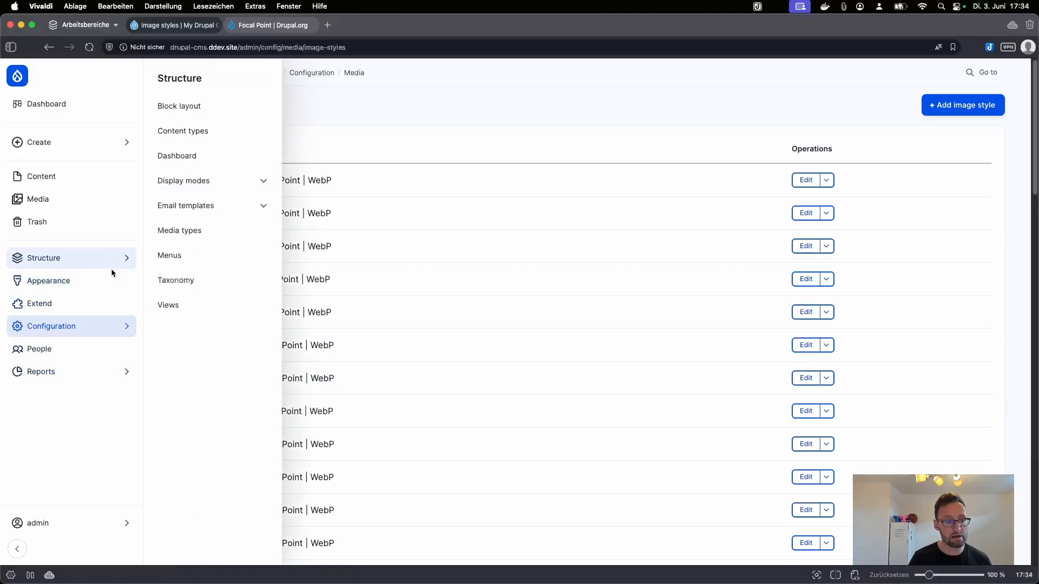
{"action": "left_click", "coordinate": [111, 302]}
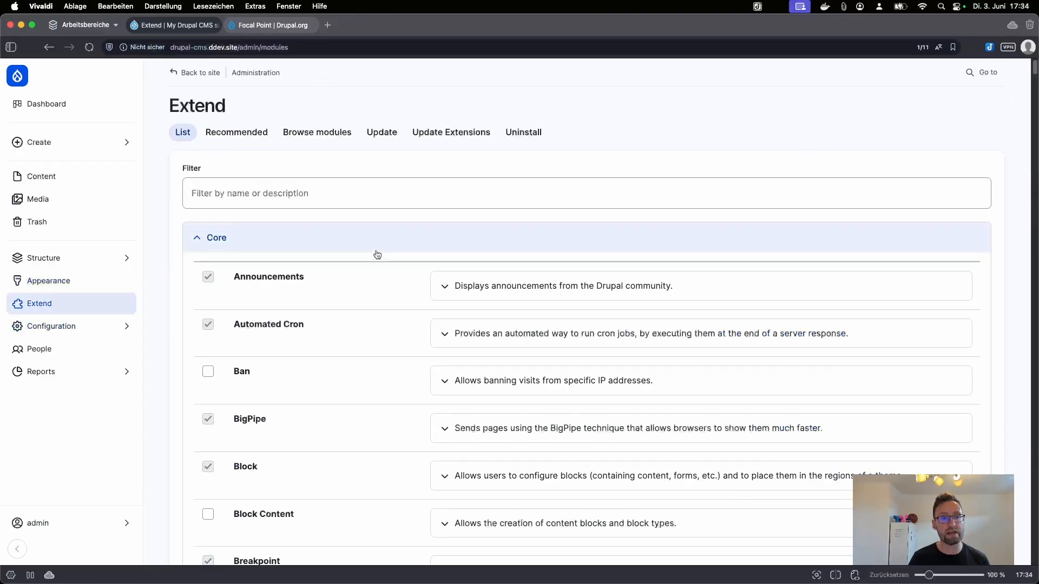
{"action": "left_click", "coordinate": [334, 137]}
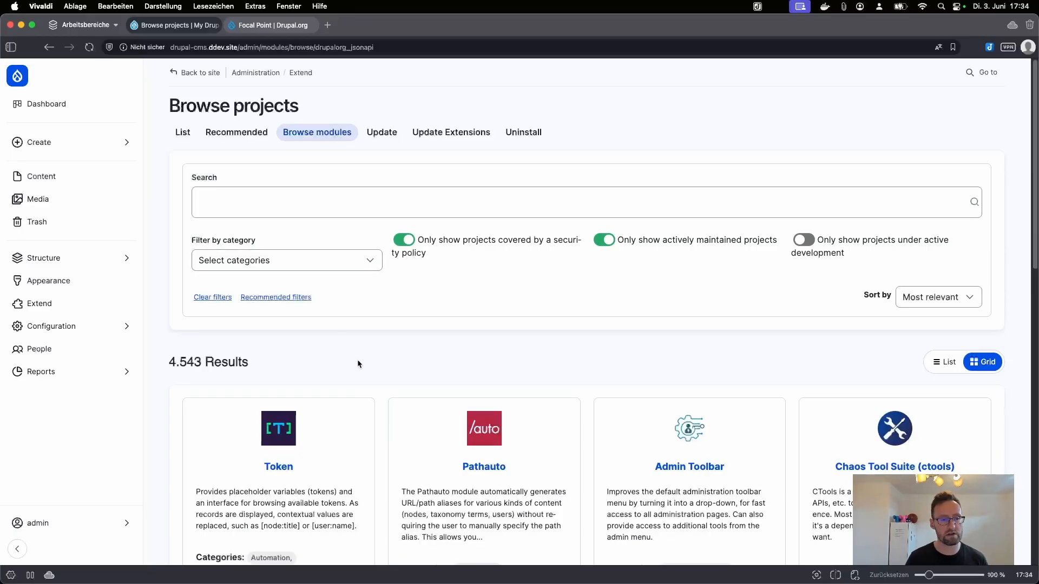
{"action": "scroll", "coordinate": [346, 325], "scroll_direction": "down", "scroll_amount": 7}
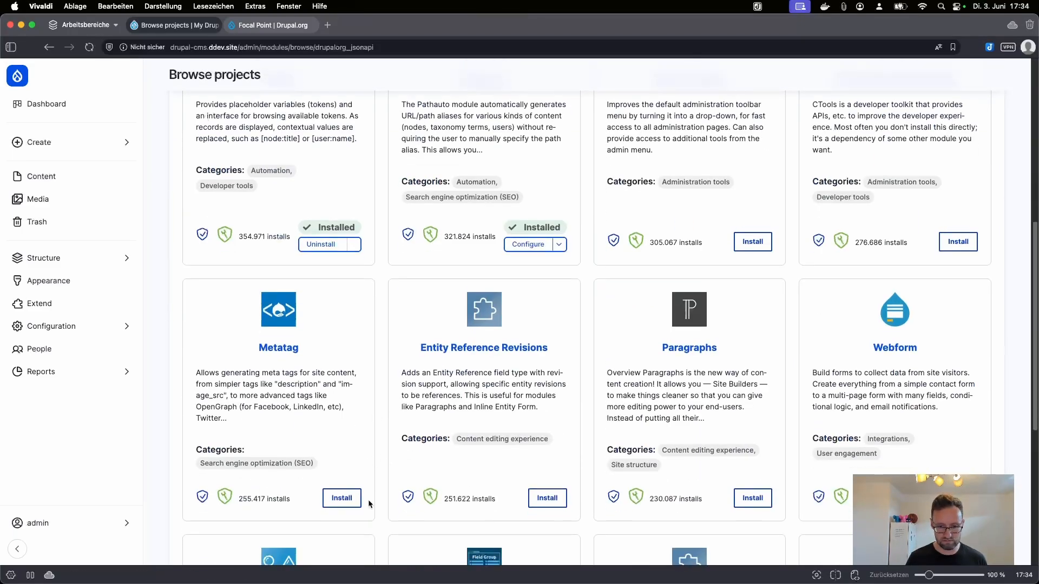
{"action": "left_click", "coordinate": [358, 497]}
{"action": "scroll", "coordinate": [394, 378], "scroll_direction": "down", "scroll_amount": 3}
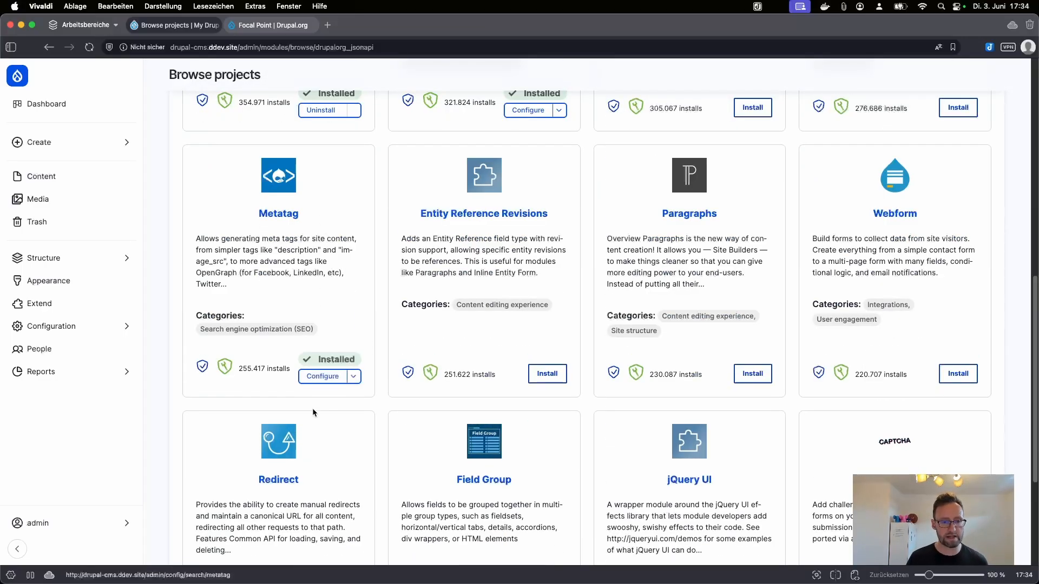
Step: Inspect Metatag's Front page default meta tags, then open the empty Trash page
{"action": "left_click", "coordinate": [331, 377]}
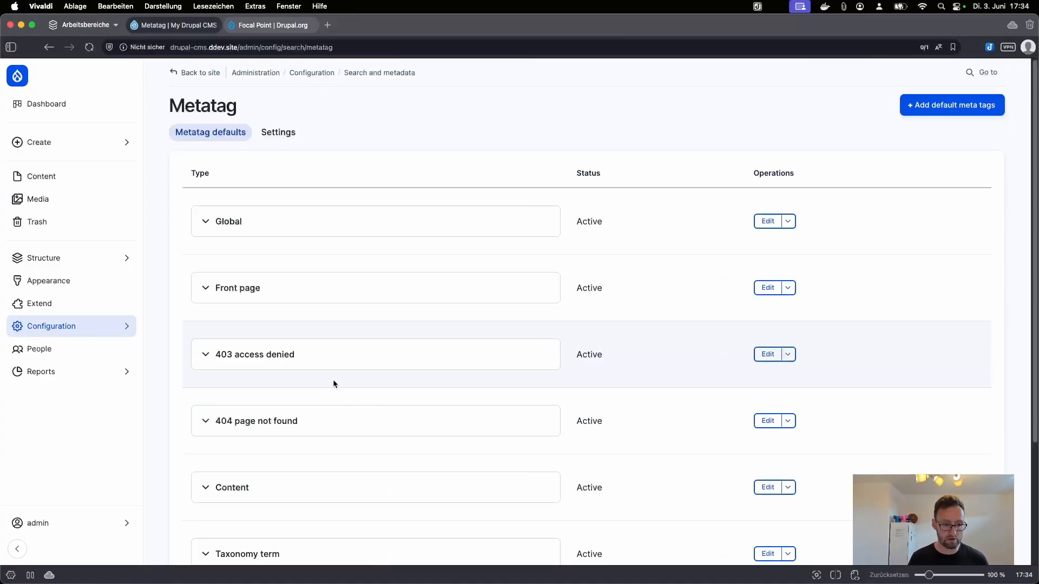
{"action": "scroll", "coordinate": [325, 379], "scroll_direction": "down", "scroll_amount": 2}
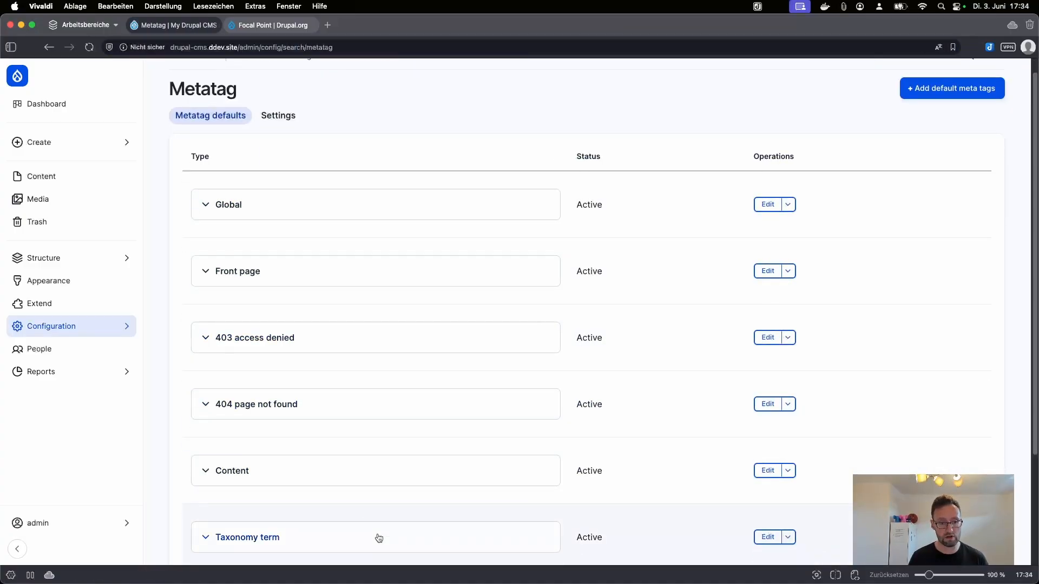
{"action": "scroll", "coordinate": [276, 362], "scroll_direction": "up", "scroll_amount": 2}
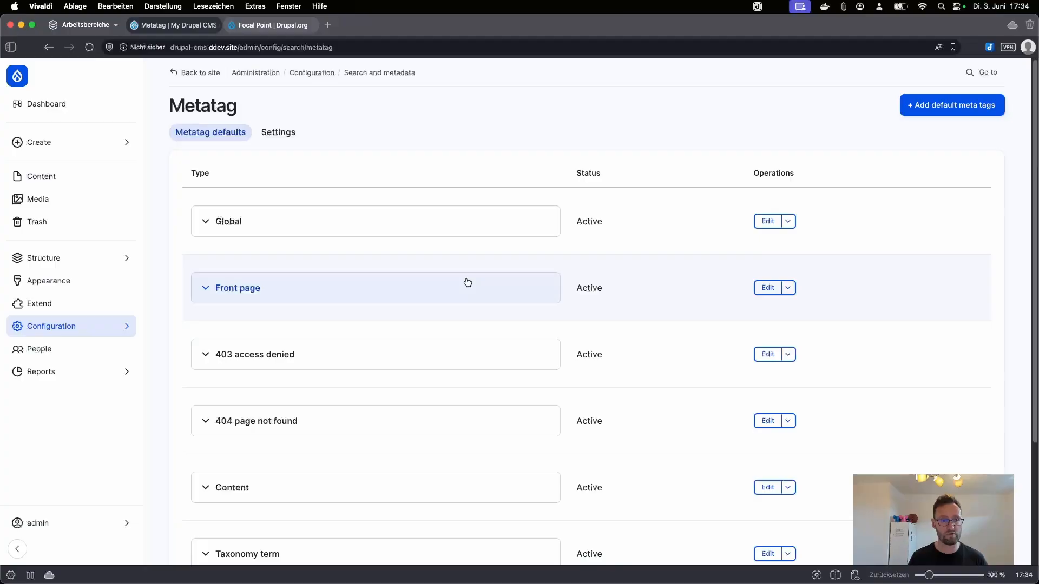
{"action": "left_click", "coordinate": [387, 298]}
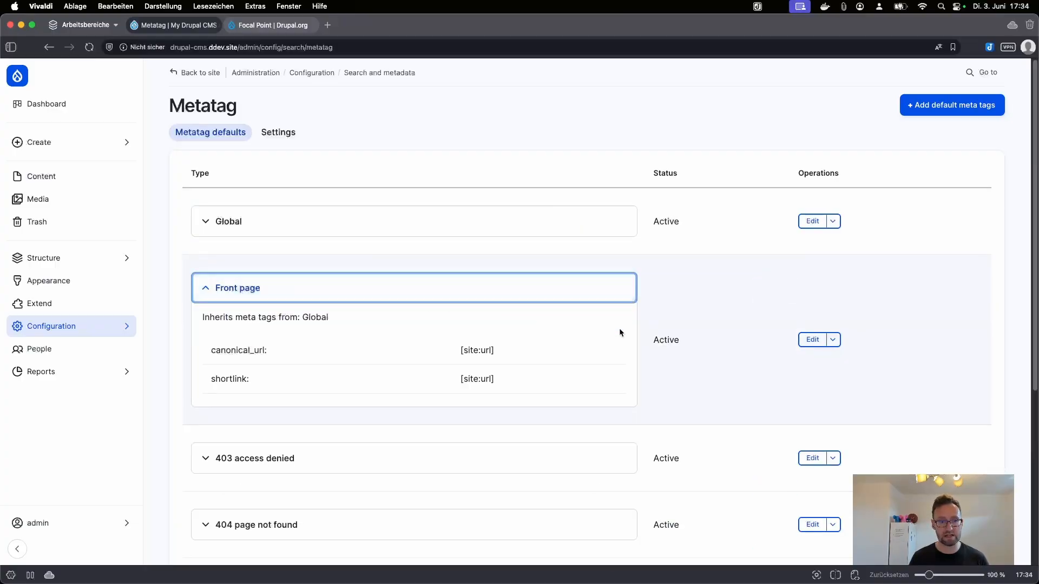
{"action": "left_click", "coordinate": [783, 340]}
{"action": "scroll", "coordinate": [480, 486], "scroll_direction": "down", "scroll_amount": 8}
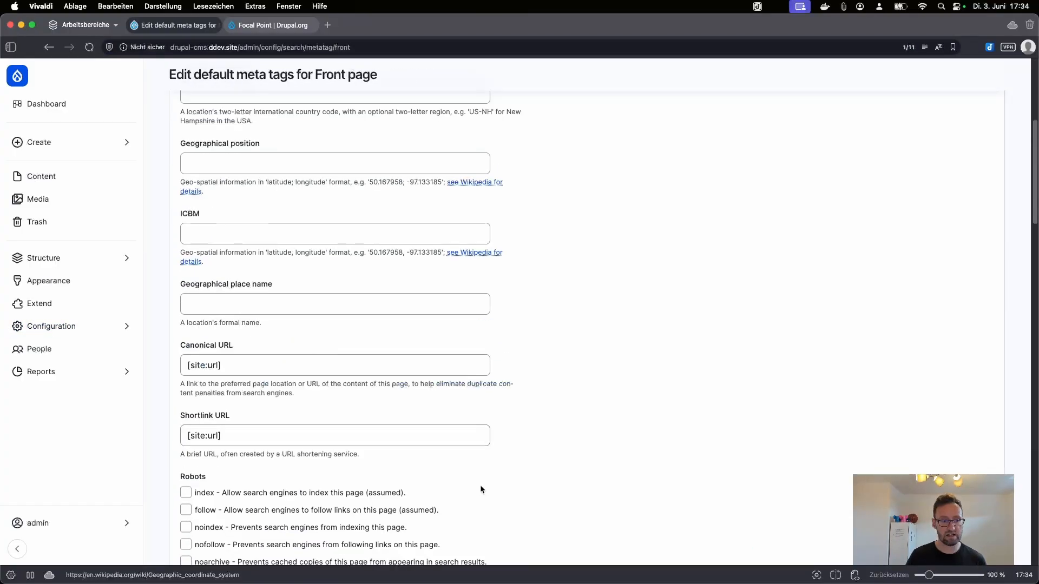
{"action": "scroll", "coordinate": [479, 487], "scroll_direction": "up", "scroll_amount": 9}
{"action": "scroll", "coordinate": [480, 488], "scroll_direction": "up", "scroll_amount": 1}
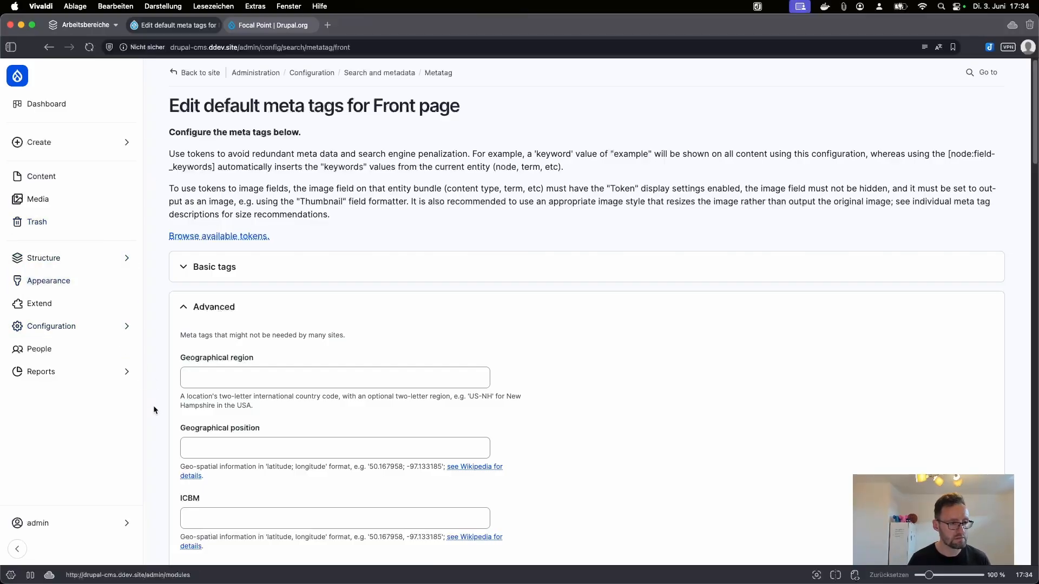
{"action": "left_click", "coordinate": [77, 227]}
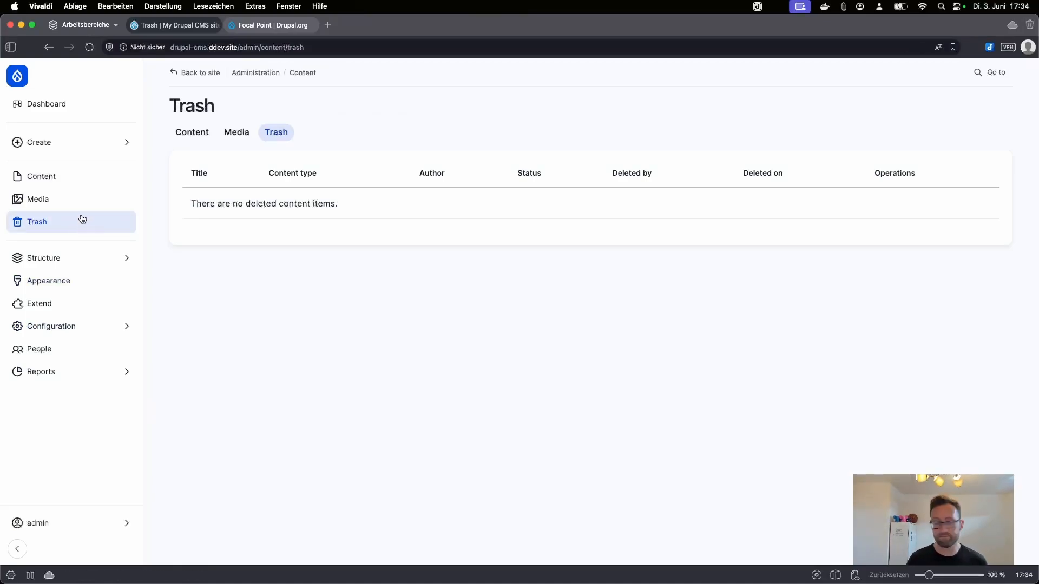
Step: Move the sports association project to Trash, then restore it from Trash
{"action": "left_click", "coordinate": [72, 183]}
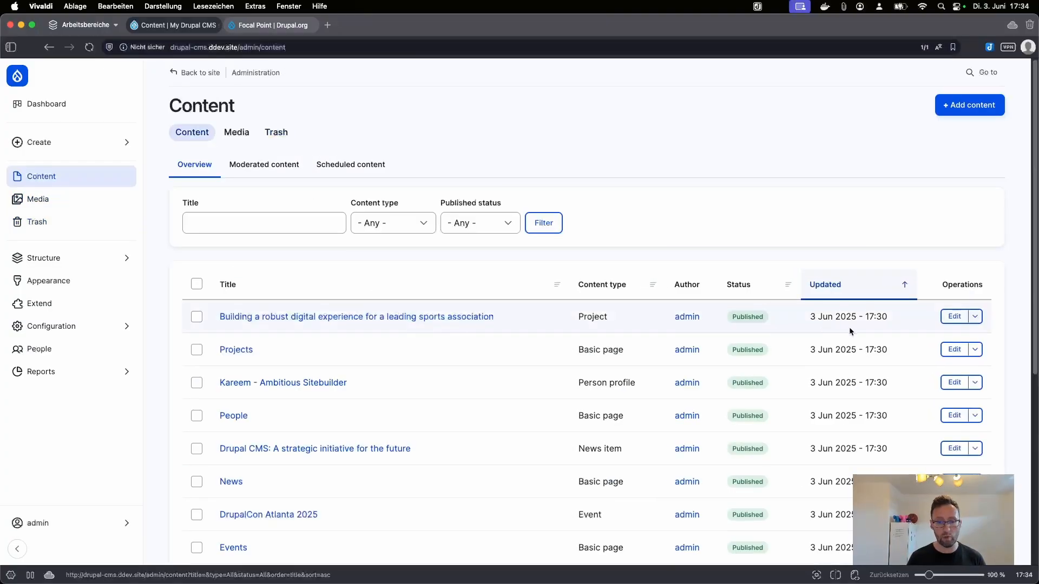
{"action": "left_click", "coordinate": [979, 317]}
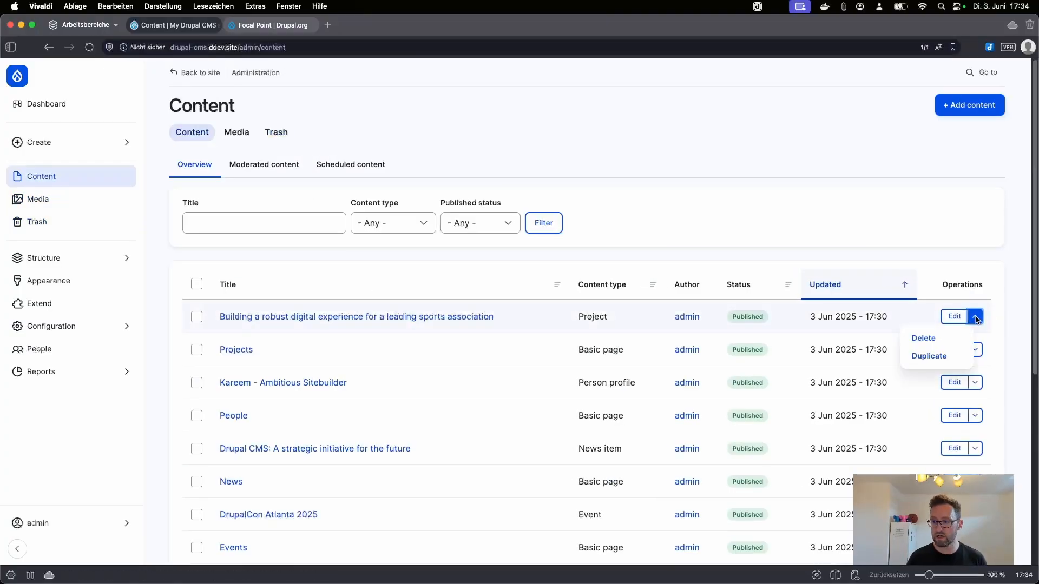
{"action": "left_click", "coordinate": [923, 337]}
{"action": "left_click", "coordinate": [312, 356]}
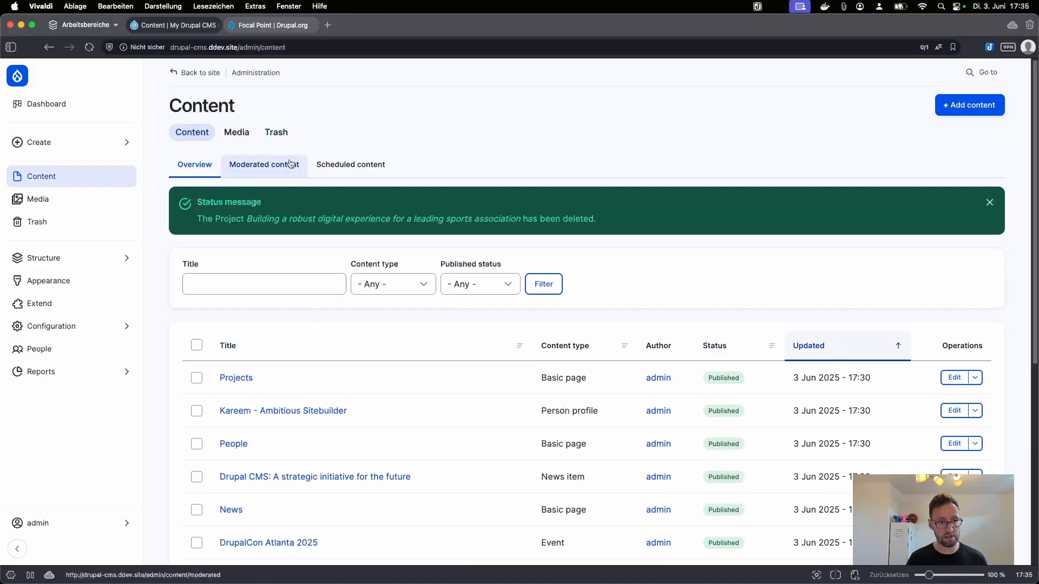
{"action": "left_click", "coordinate": [276, 132]}
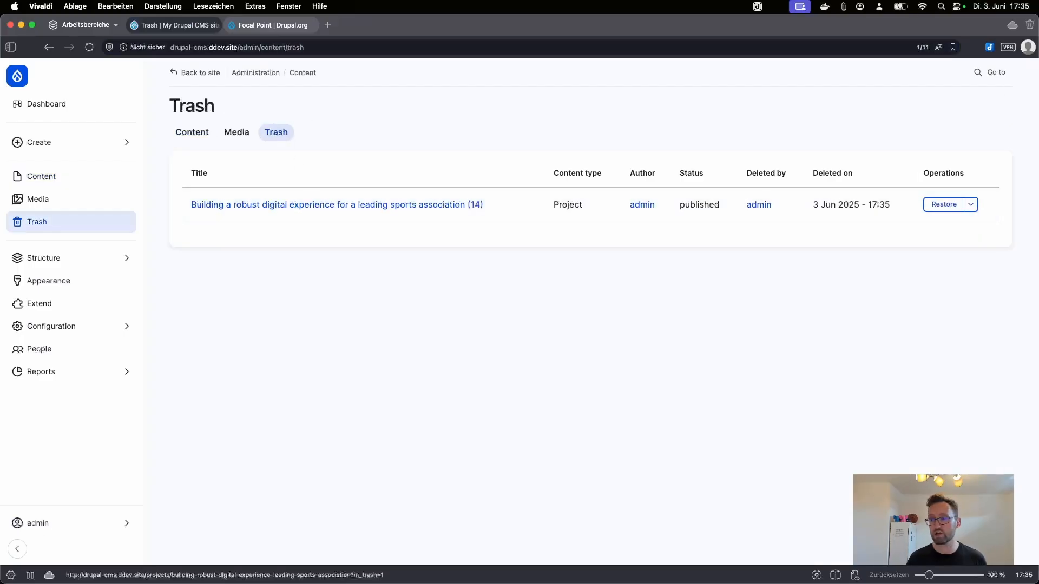
{"action": "left_click", "coordinate": [939, 206]}
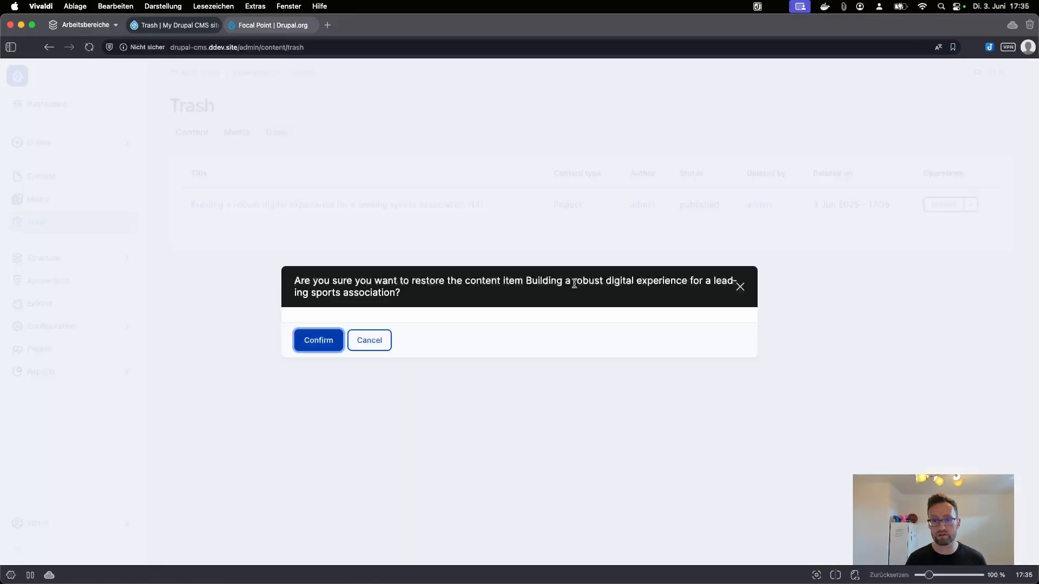
{"action": "left_click", "coordinate": [318, 341]}
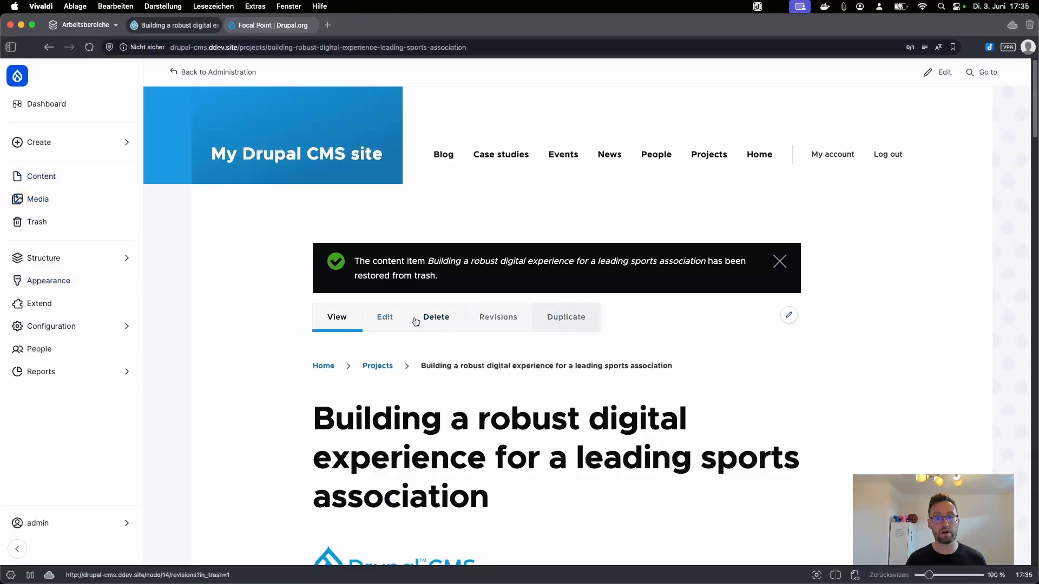
Step: Delete the Ambitious Sitebuilder person profile and purge it permanently from Trash
{"action": "left_click", "coordinate": [51, 181]}
{"action": "left_click", "coordinate": [975, 382]}
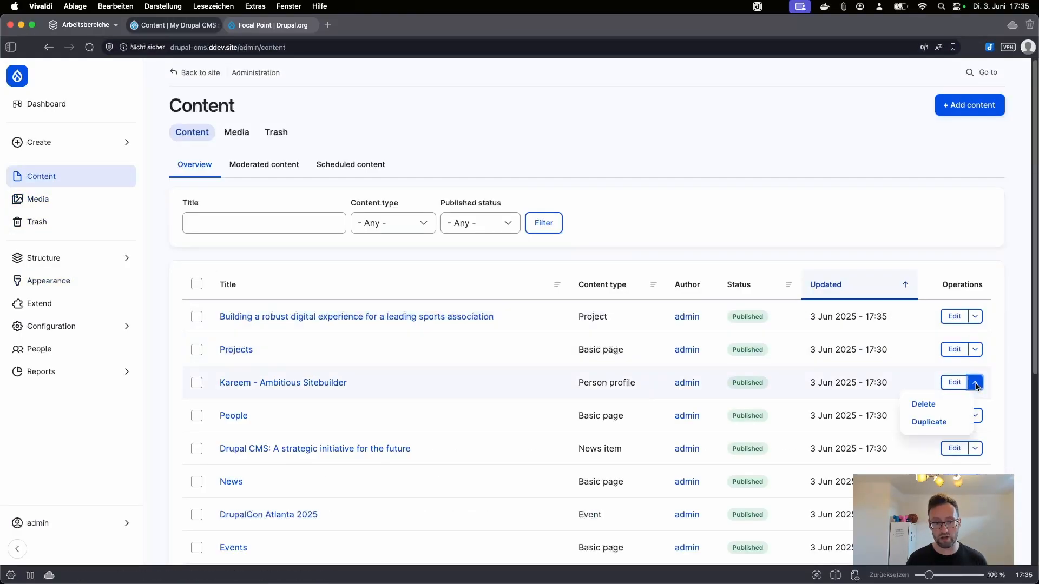
{"action": "left_click", "coordinate": [936, 406]}
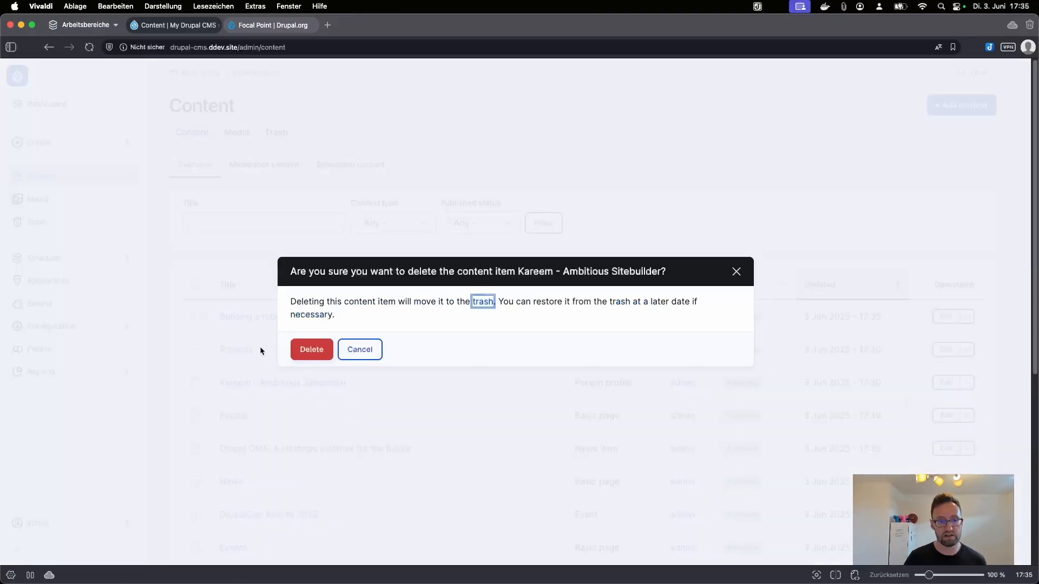
{"action": "left_click", "coordinate": [304, 350]}
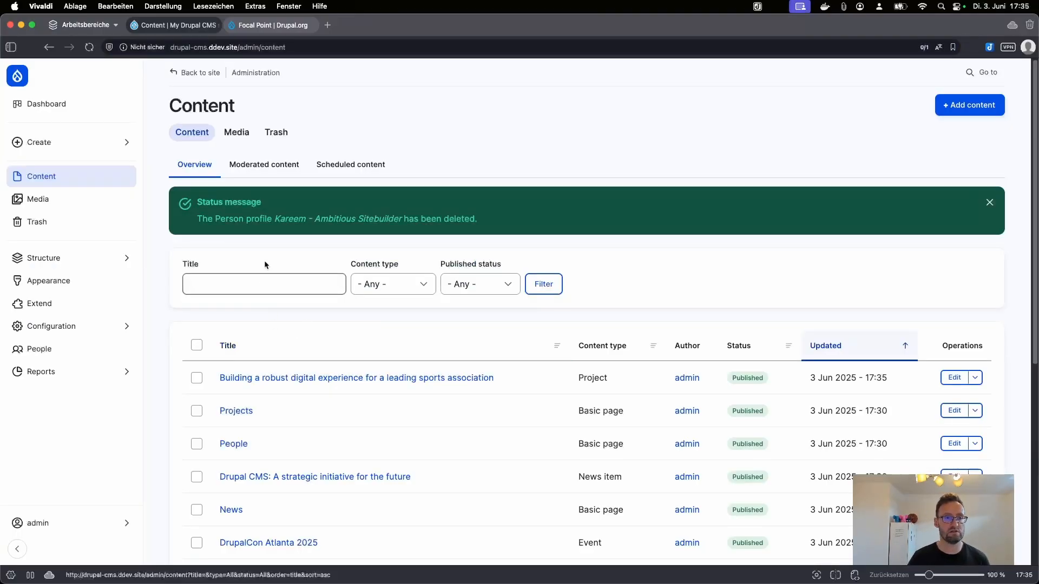
{"action": "left_click", "coordinate": [276, 132]}
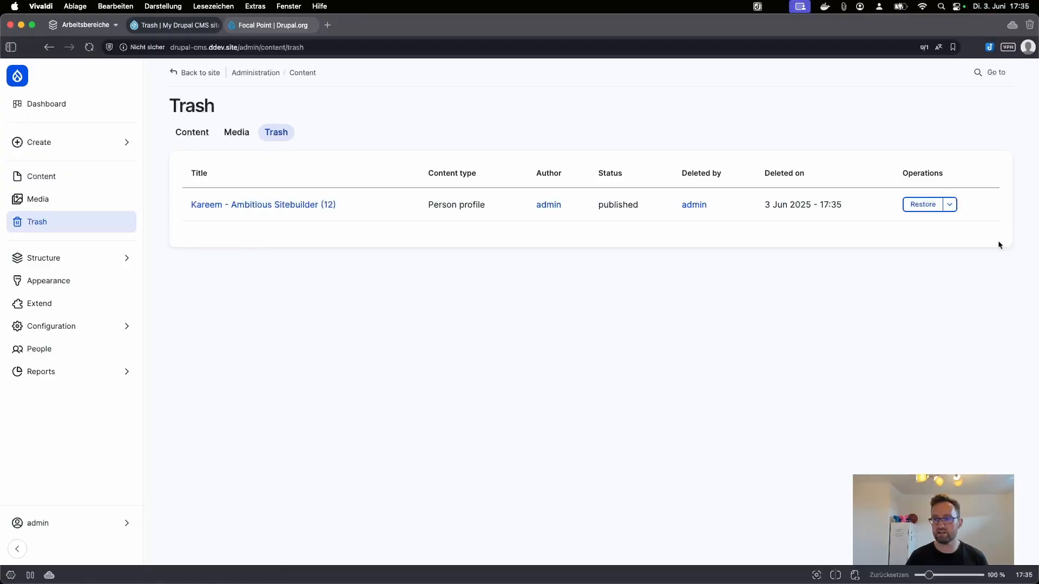
{"action": "left_click", "coordinate": [949, 205]}
{"action": "left_click", "coordinate": [924, 226]}
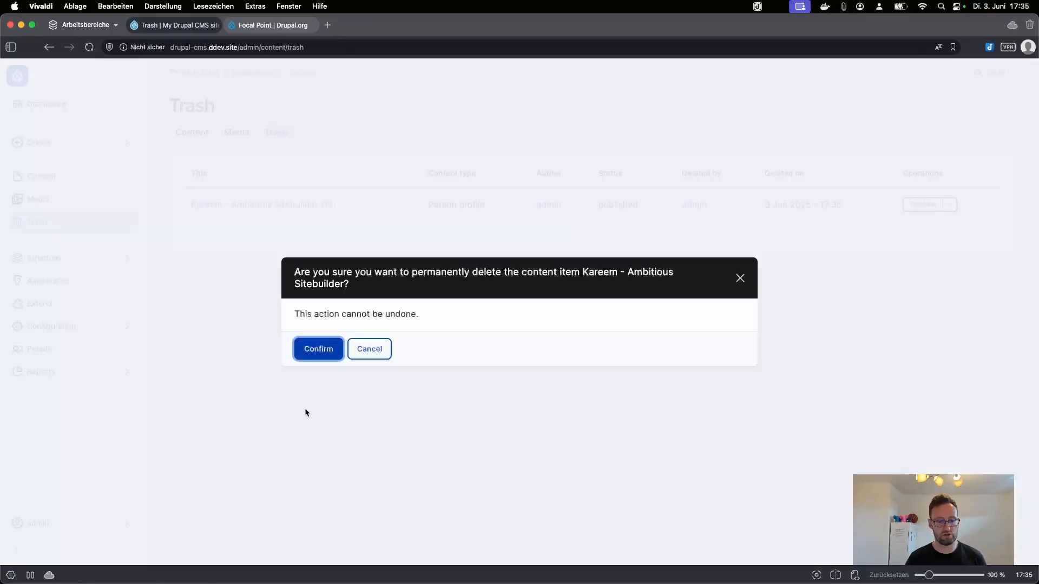
{"action": "key", "text": "Return"}
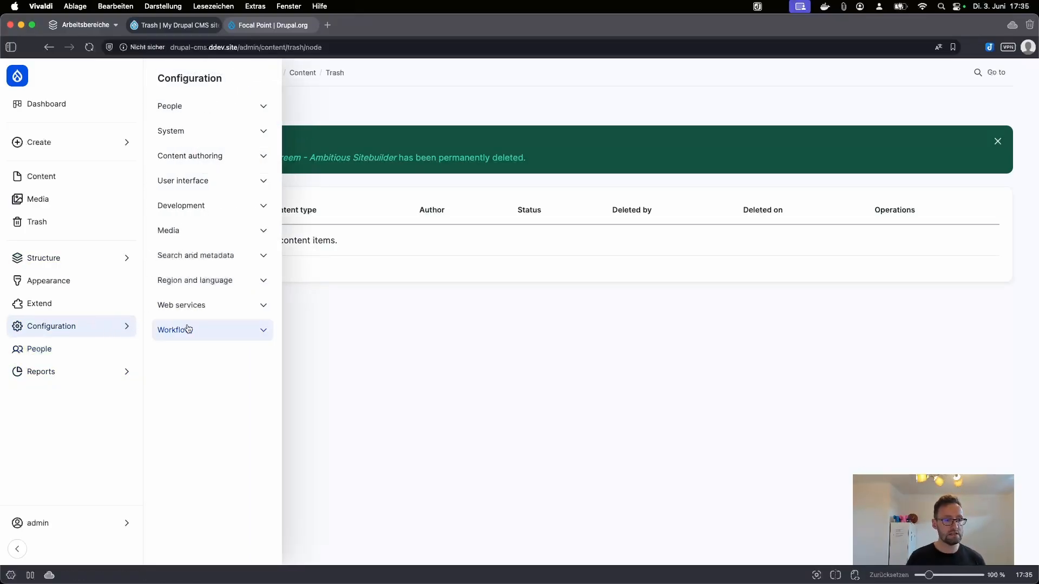
Step: Open the Duplicate content model's diagram under Workflow > ECA, then return to Content
{"action": "mouse_move", "coordinate": [95, 322]}
{"action": "left_click", "coordinate": [234, 327]}
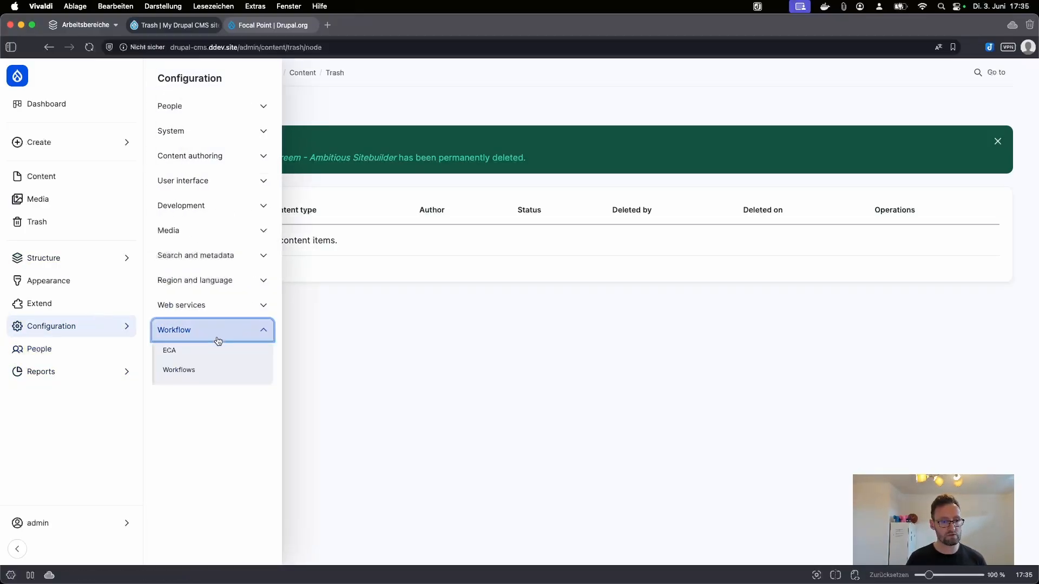
{"action": "left_click", "coordinate": [197, 350]}
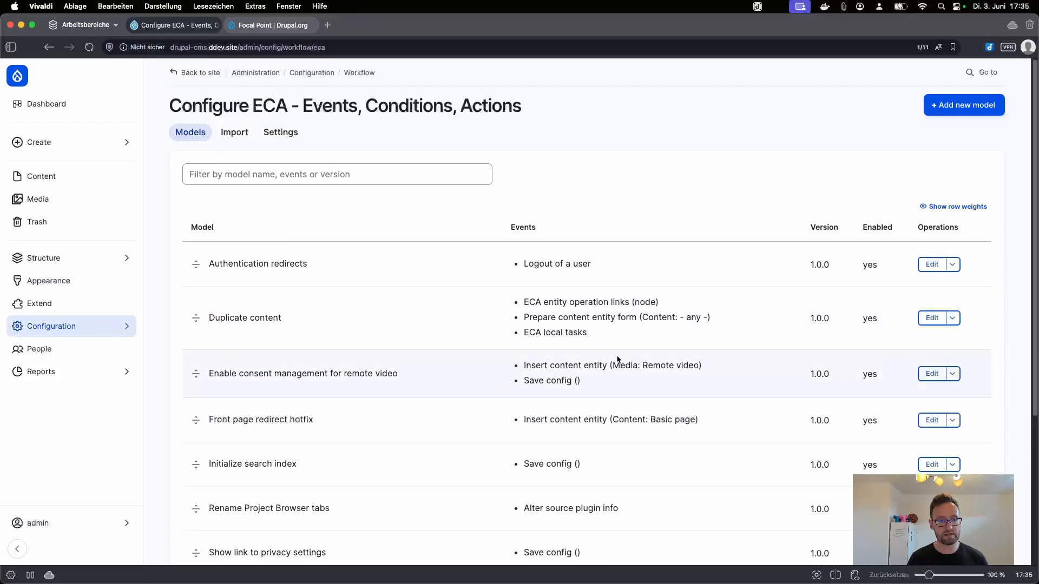
{"action": "left_click", "coordinate": [931, 320]}
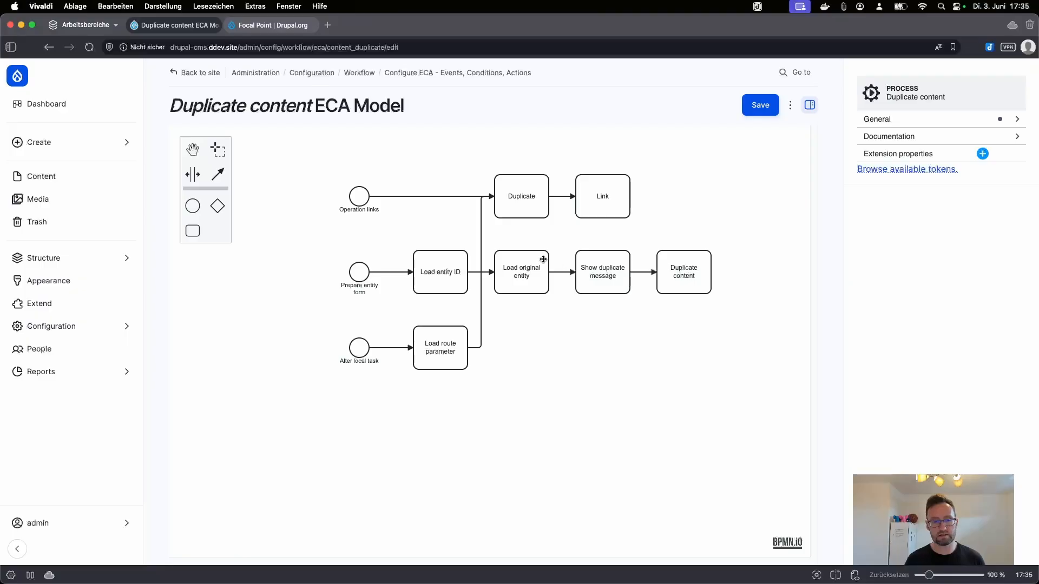
{"action": "left_click", "coordinate": [60, 182]}
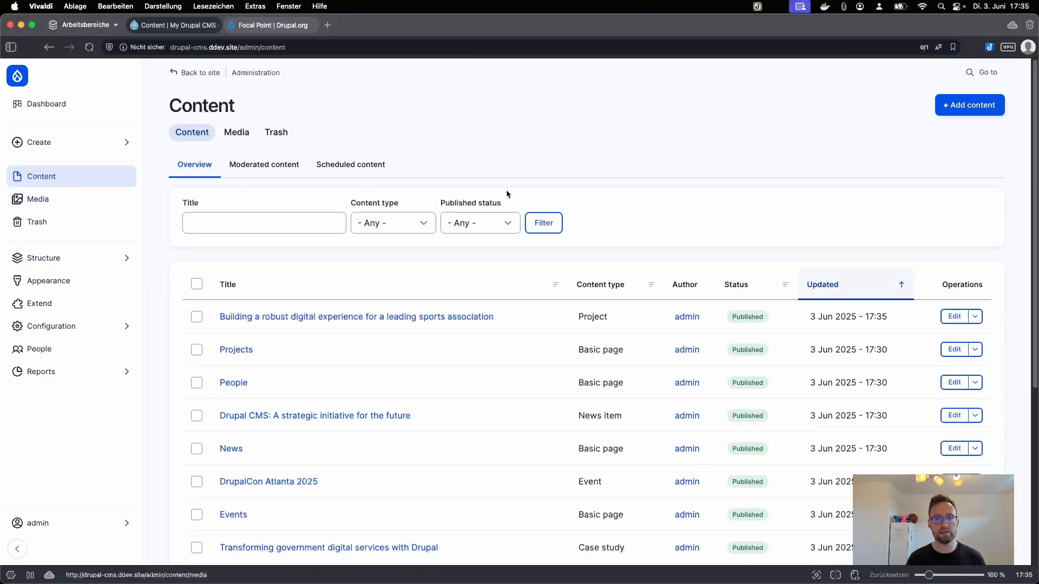
Step: Start duplicating the sports association project, then add a new ECA model from Workflow > ECA
{"action": "left_click", "coordinate": [964, 322]}
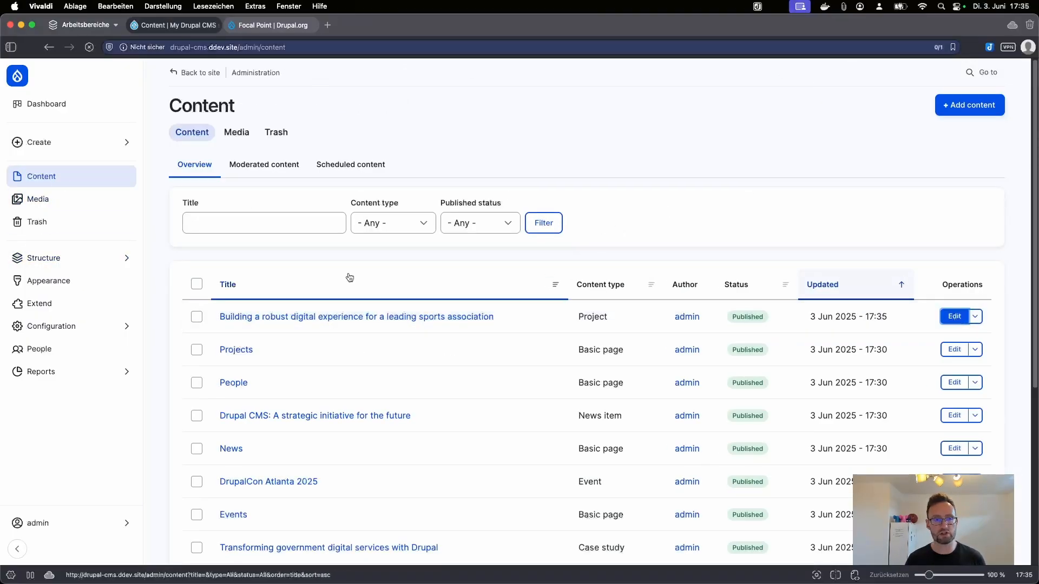
{"action": "left_click", "coordinate": [319, 137]}
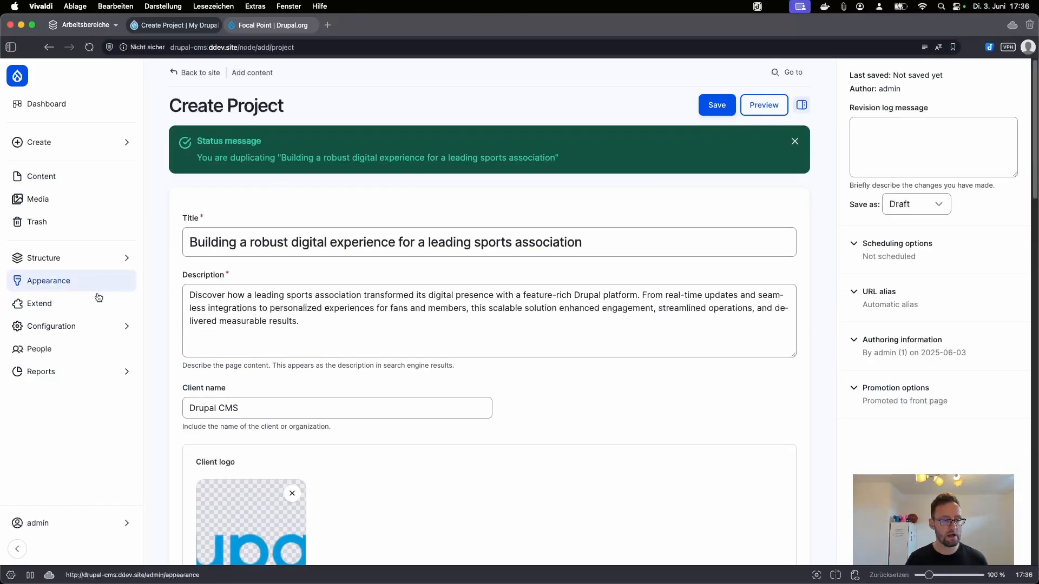
{"action": "left_click", "coordinate": [91, 334]}
{"action": "left_click", "coordinate": [185, 330]}
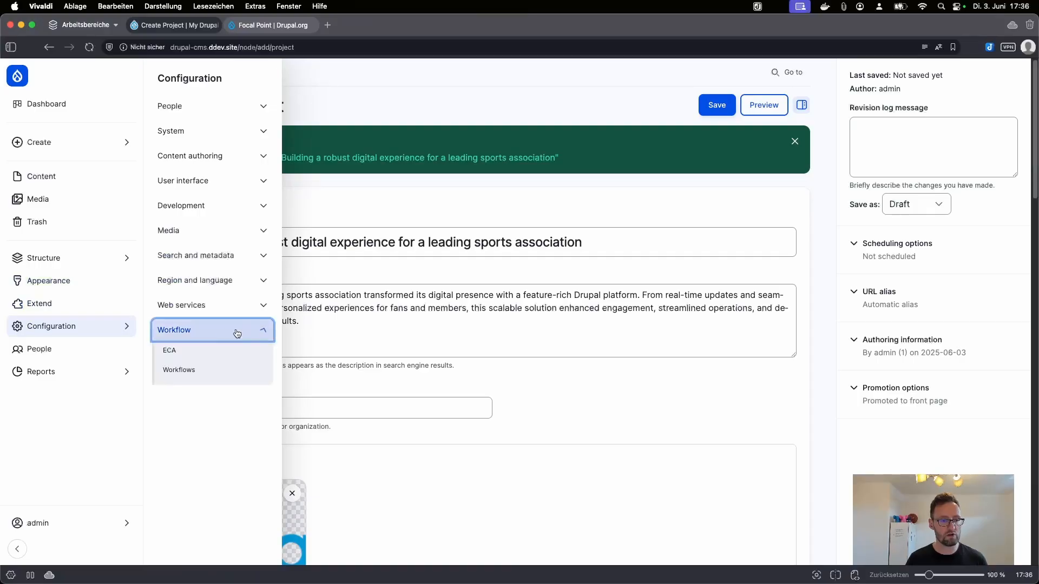
{"action": "left_click", "coordinate": [204, 349]}
{"action": "left_click", "coordinate": [962, 105]}
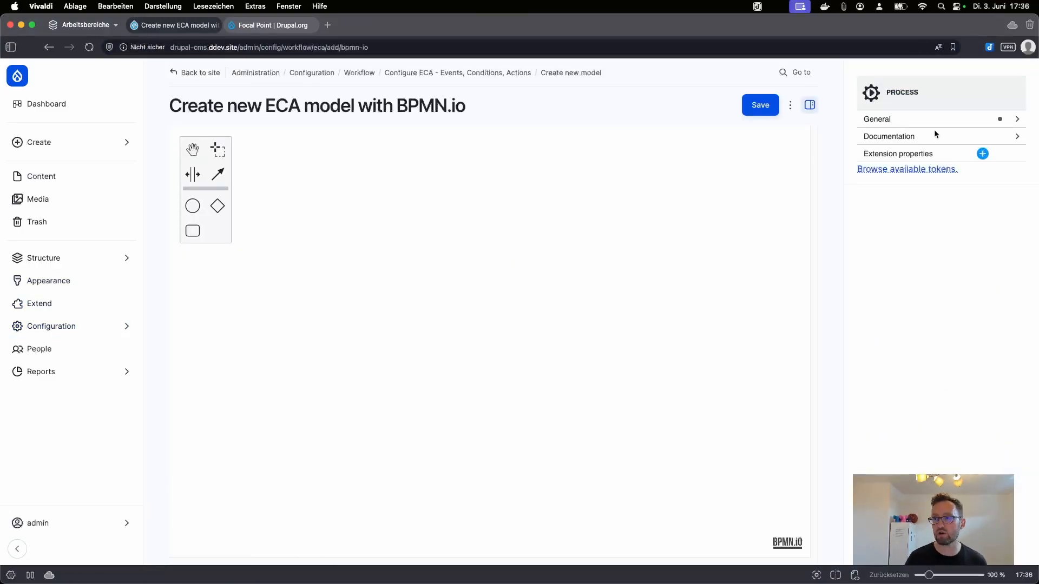
Step: Name the model 'Greet the user' and place a start event on the canvas
{"action": "left_click", "coordinate": [1018, 118]}
{"action": "left_click", "coordinate": [910, 150]}
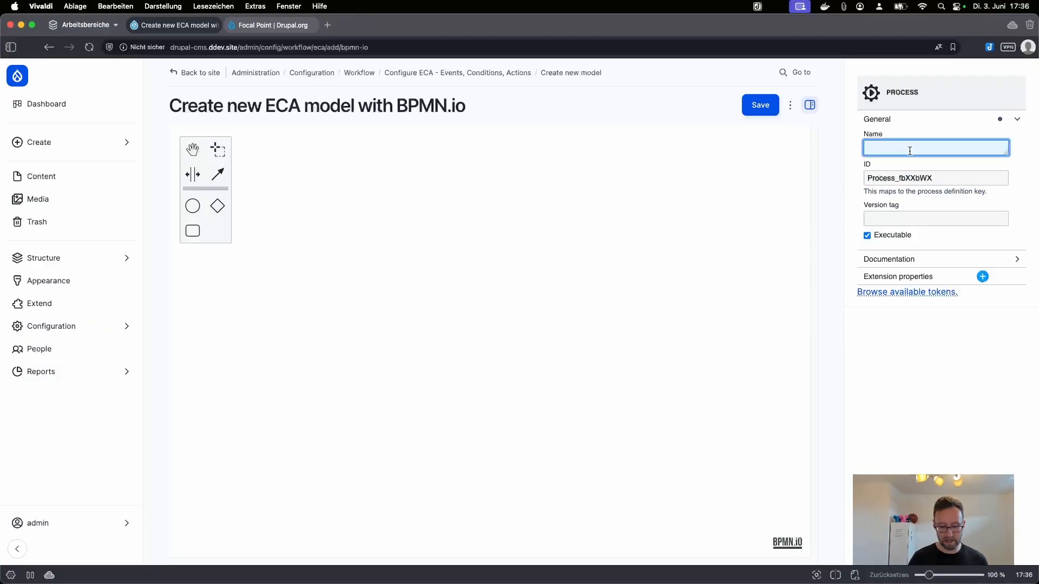
{"action": "type", "text": "Greet"}
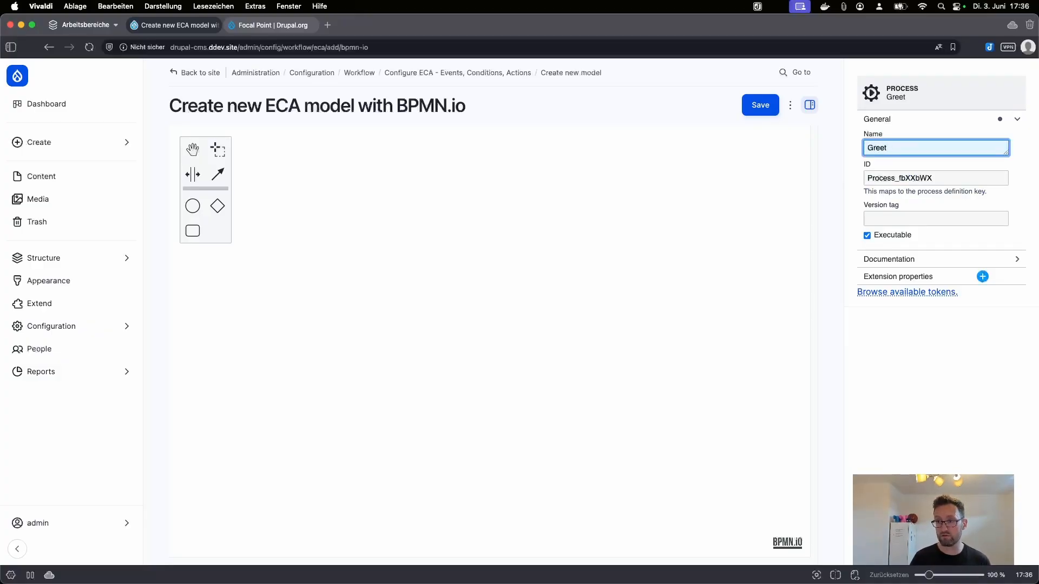
{"action": "type", "text": " the user"}
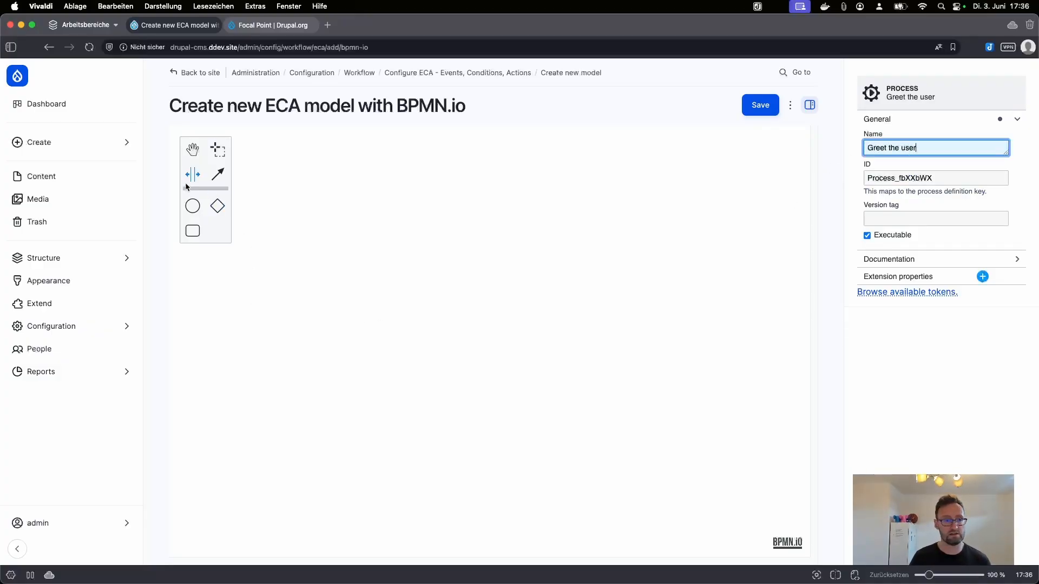
{"action": "left_click", "coordinate": [193, 205]}
{"action": "left_click", "coordinate": [304, 294]}
{"action": "left_click", "coordinate": [314, 304]}
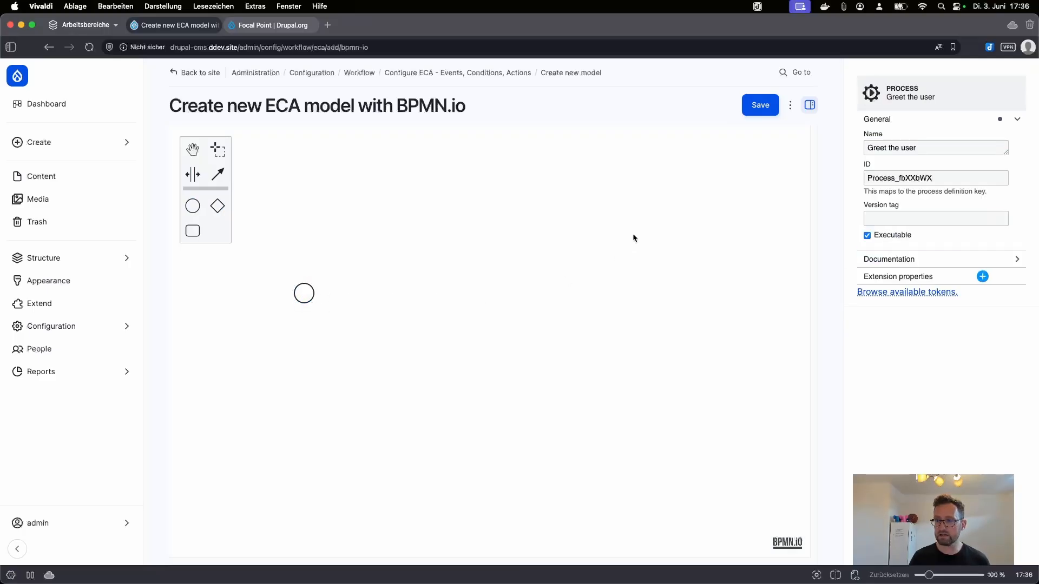
{"action": "left_click", "coordinate": [302, 291]}
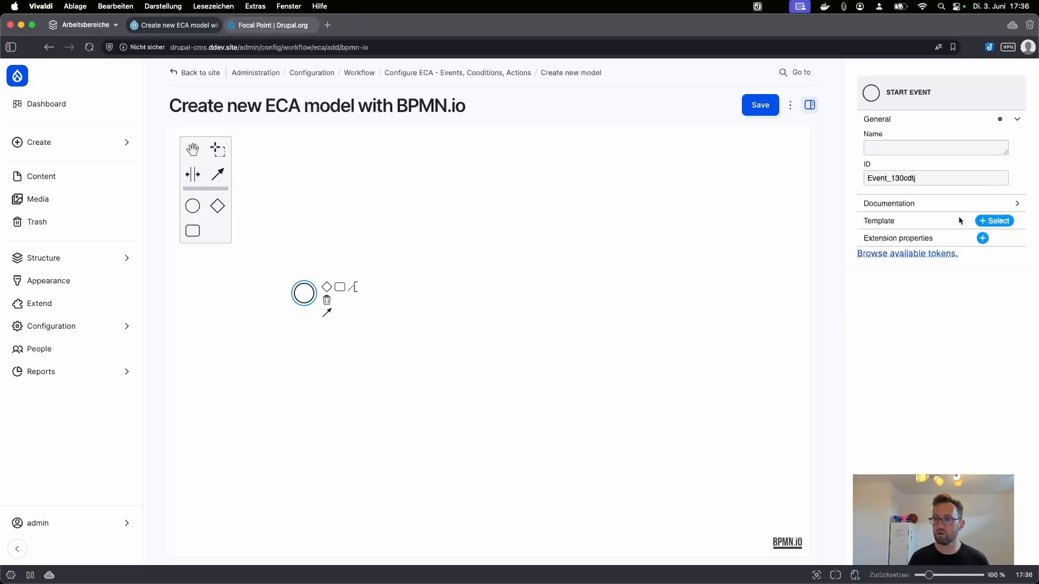
Step: Make the start event a Submit form event for entity type node, named 'Node form submit'
{"action": "left_click", "coordinate": [996, 221]}
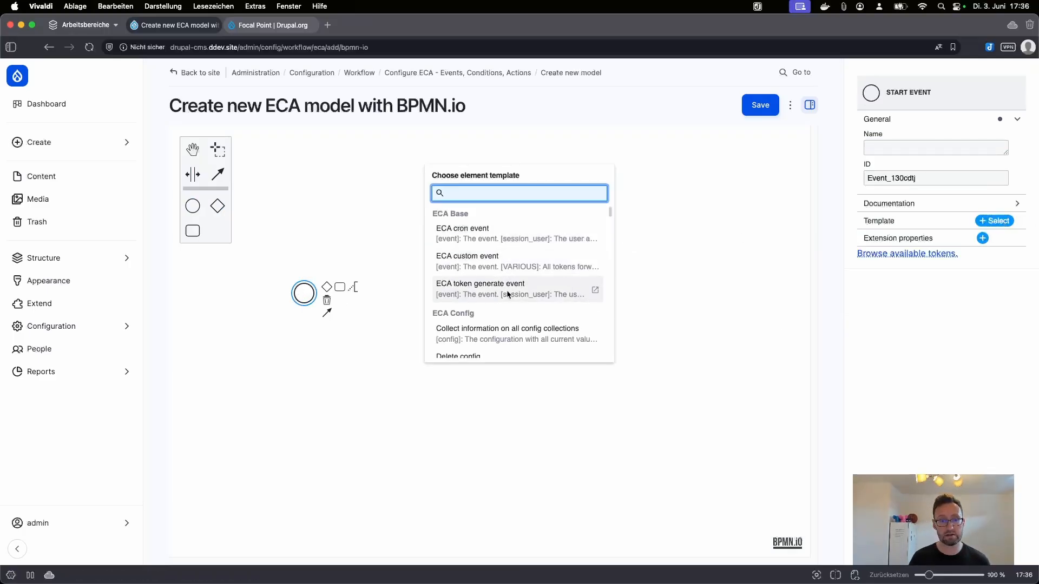
{"action": "scroll", "coordinate": [508, 294], "scroll_direction": "down", "scroll_amount": 3}
{"action": "type", "text": "form"}
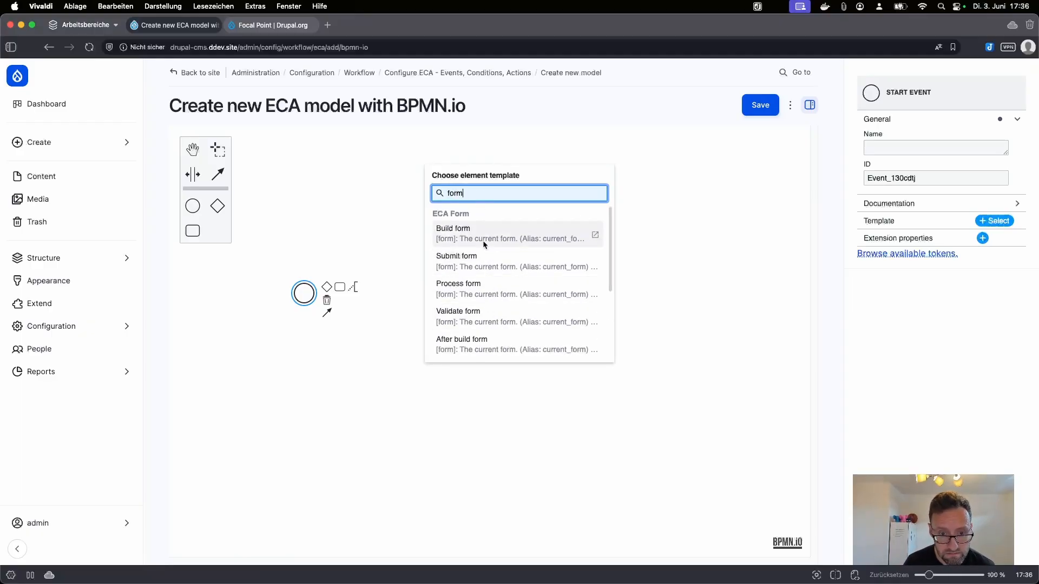
{"action": "left_click", "coordinate": [483, 259]}
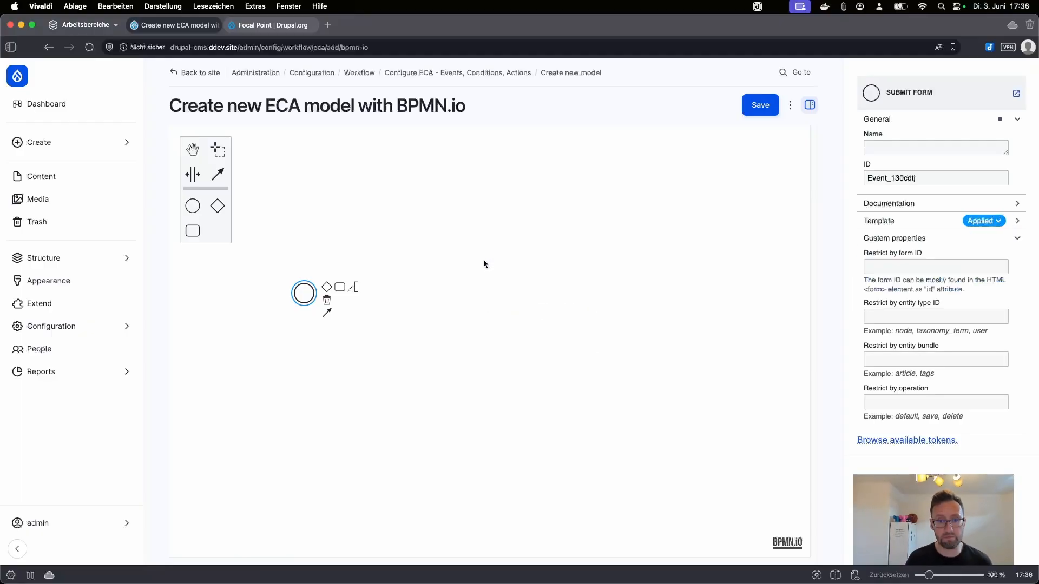
{"action": "left_click", "coordinate": [904, 266]}
{"action": "left_click", "coordinate": [945, 319]}
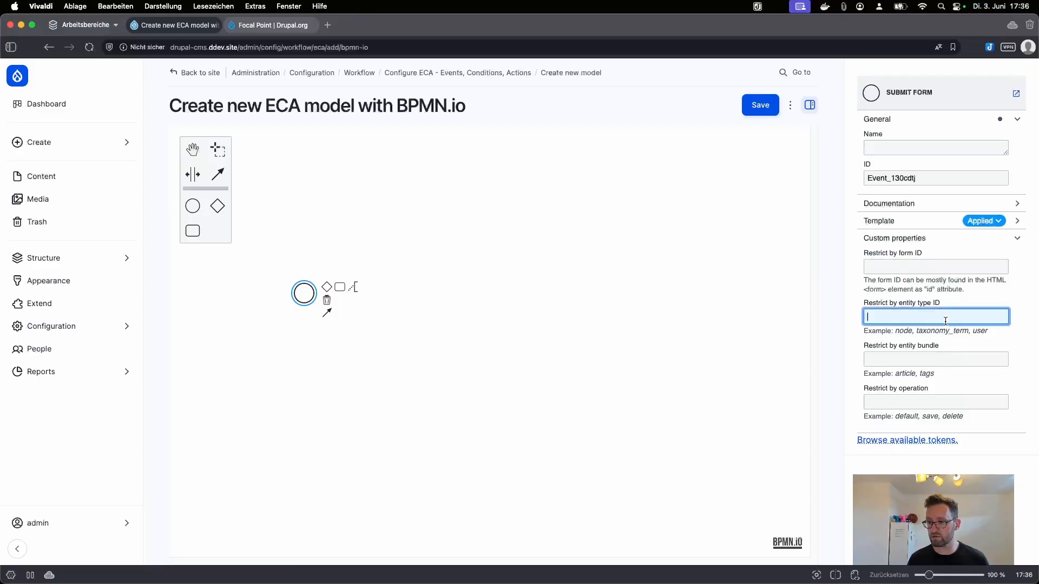
{"action": "type", "text": "node"}
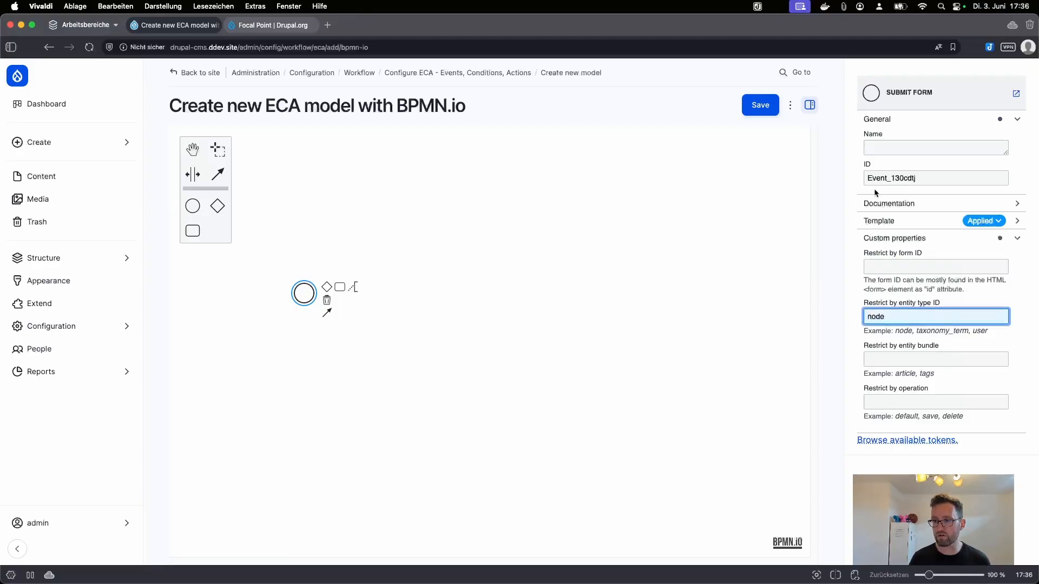
{"action": "left_click", "coordinate": [893, 146]}
{"action": "type", "text": "Node f"}
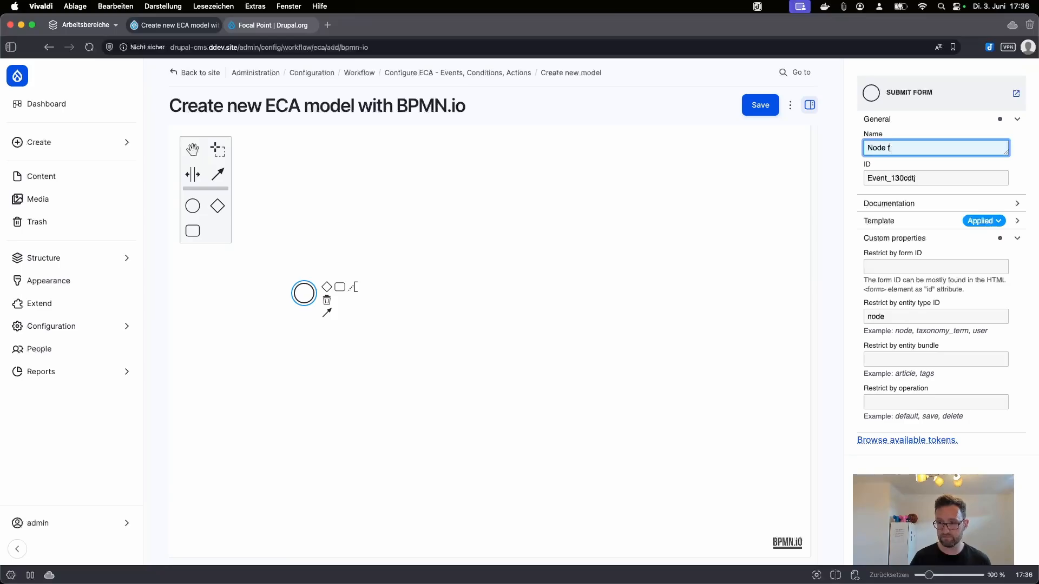
{"action": "type", "text": "orm submit"}
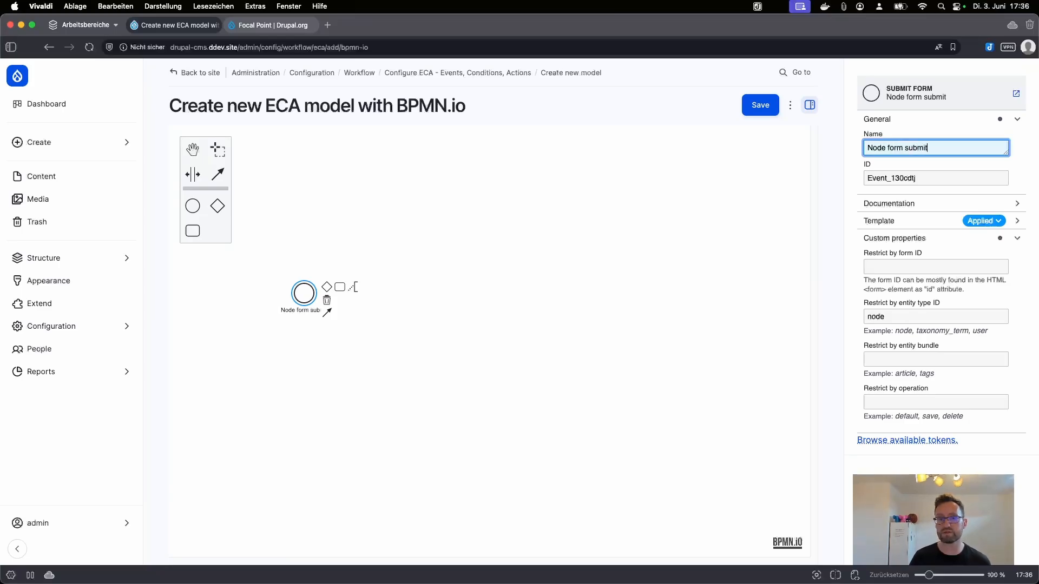
{"action": "left_click", "coordinate": [317, 255]}
Step: Add a 'Display message' task using the Display a message template with text 'Hi, there!'
{"action": "left_click_drag", "start_coordinate": [192, 231], "coordinate": [385, 293]}
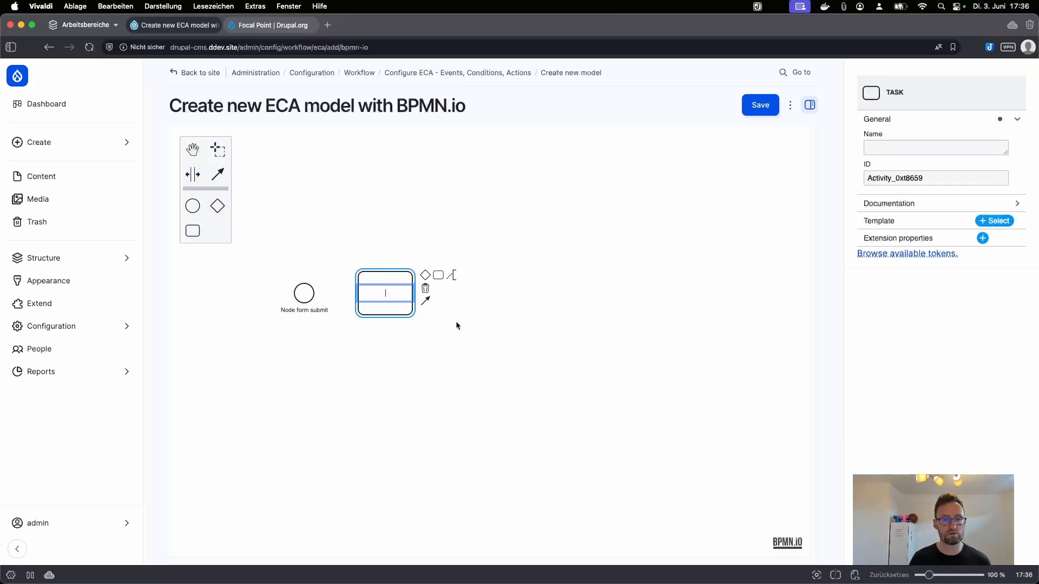
{"action": "left_click", "coordinate": [930, 143]}
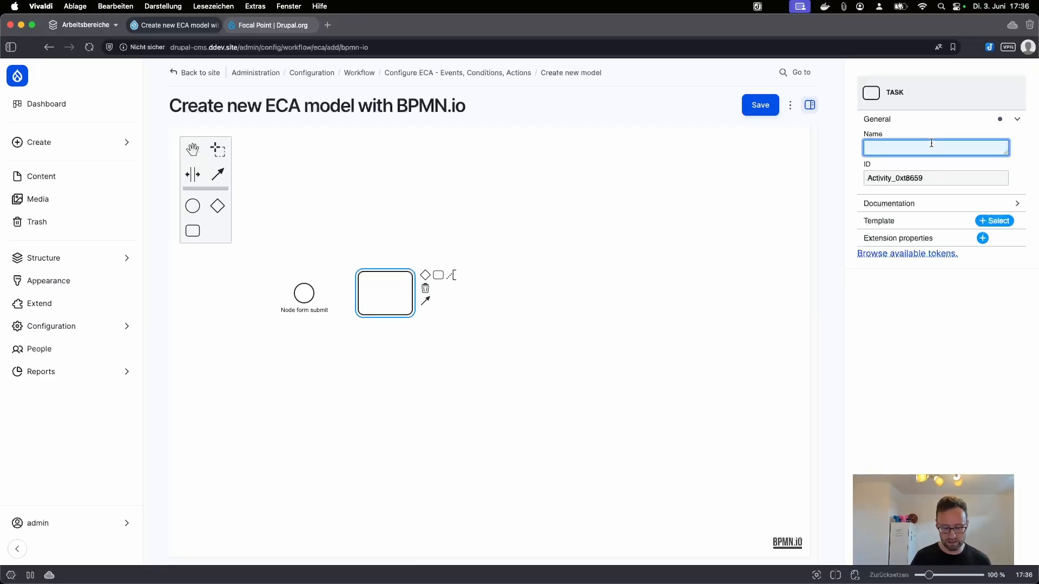
{"action": "type", "text": "Display messa"}
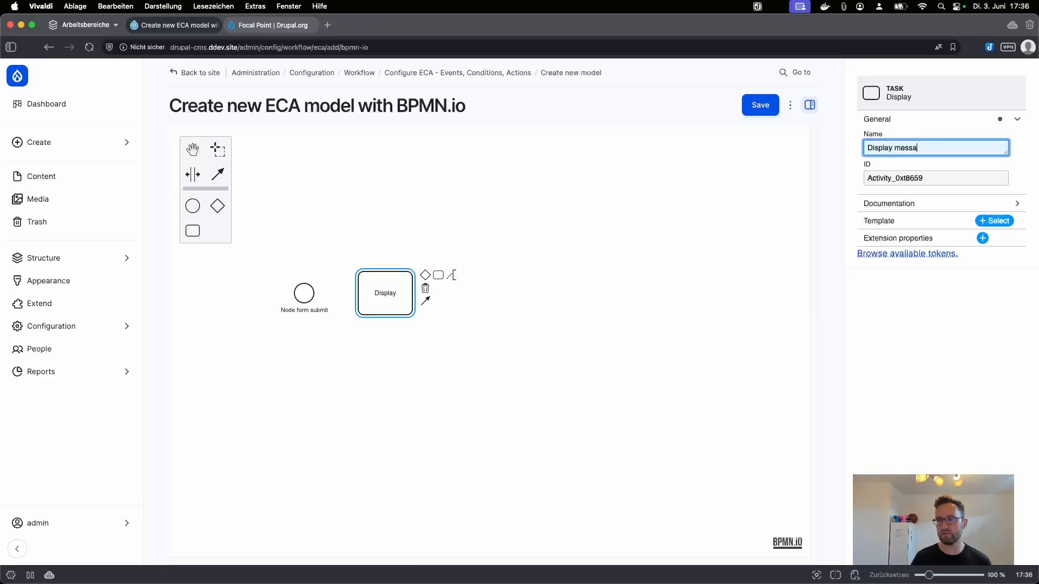
{"action": "type", "text": "ge"}
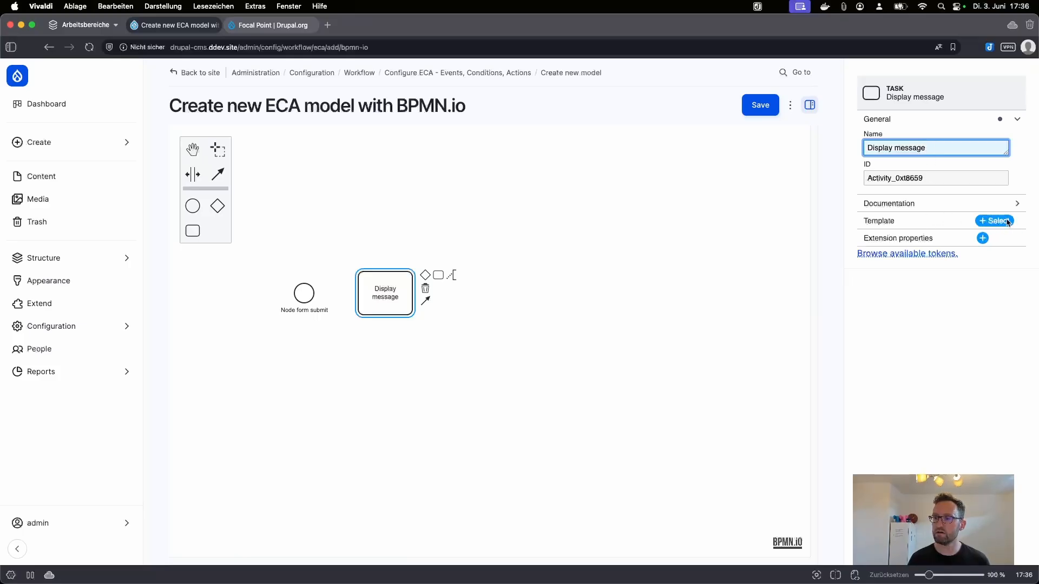
{"action": "left_click", "coordinate": [1007, 222]}
{"action": "left_click", "coordinate": [511, 229]}
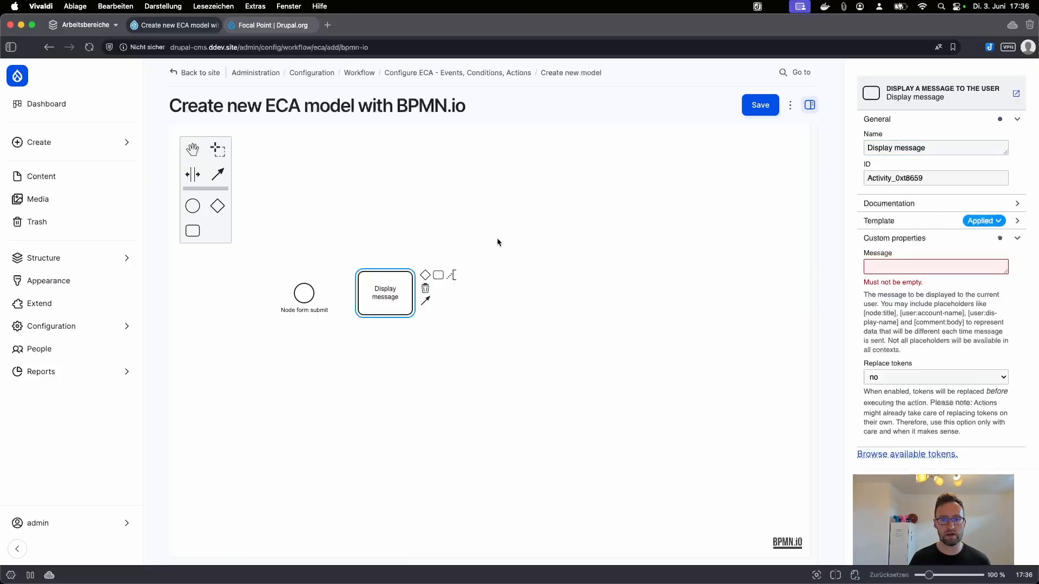
{"action": "left_click", "coordinate": [911, 264]}
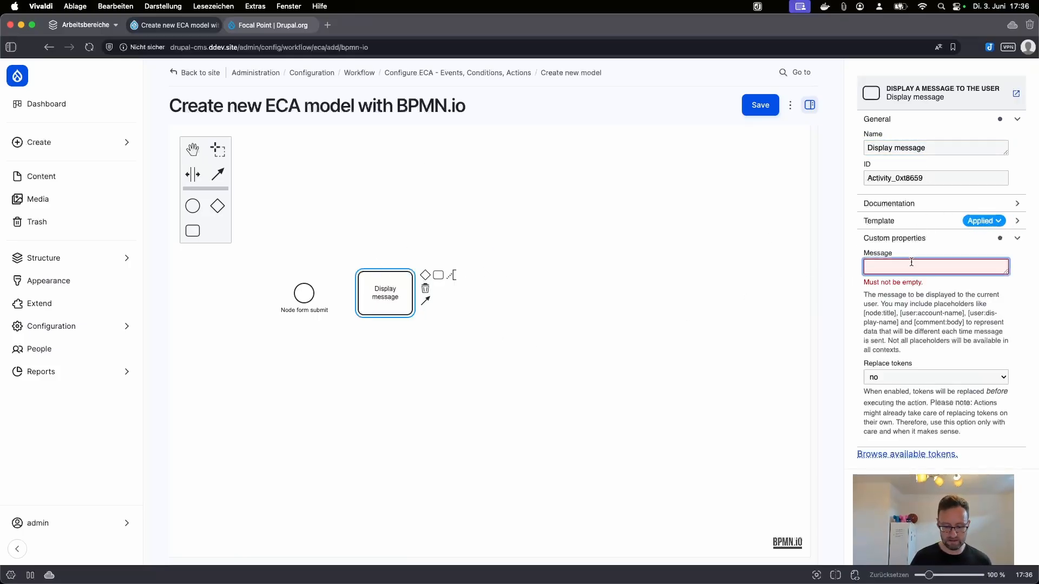
{"action": "type", "text": "Hi, there!"}
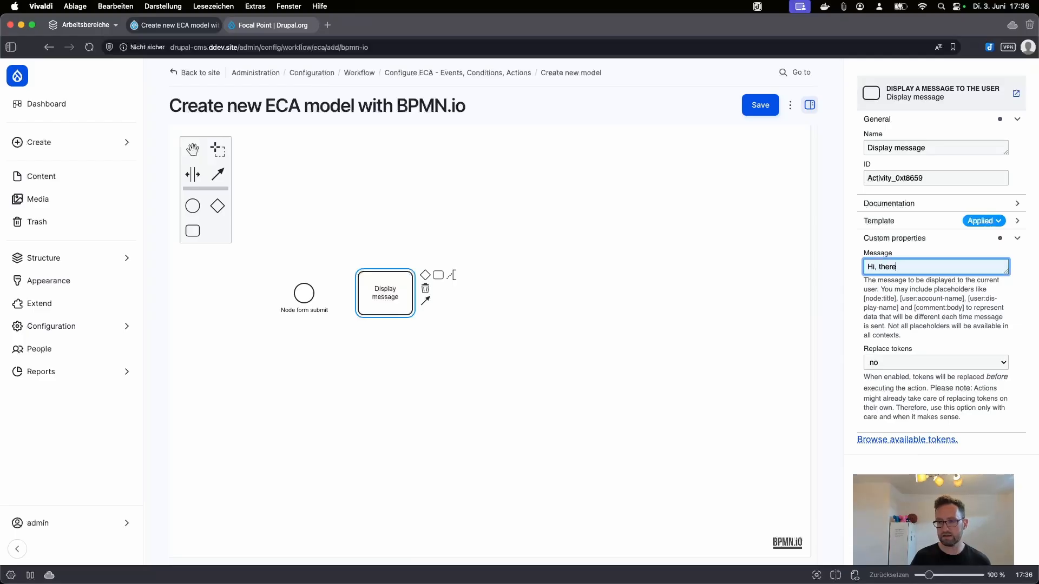
Step: Connect Node form submit to the Display message task and save the model
{"action": "left_click", "coordinate": [297, 294]}
{"action": "left_click", "coordinate": [326, 313]}
{"action": "left_click", "coordinate": [359, 298]}
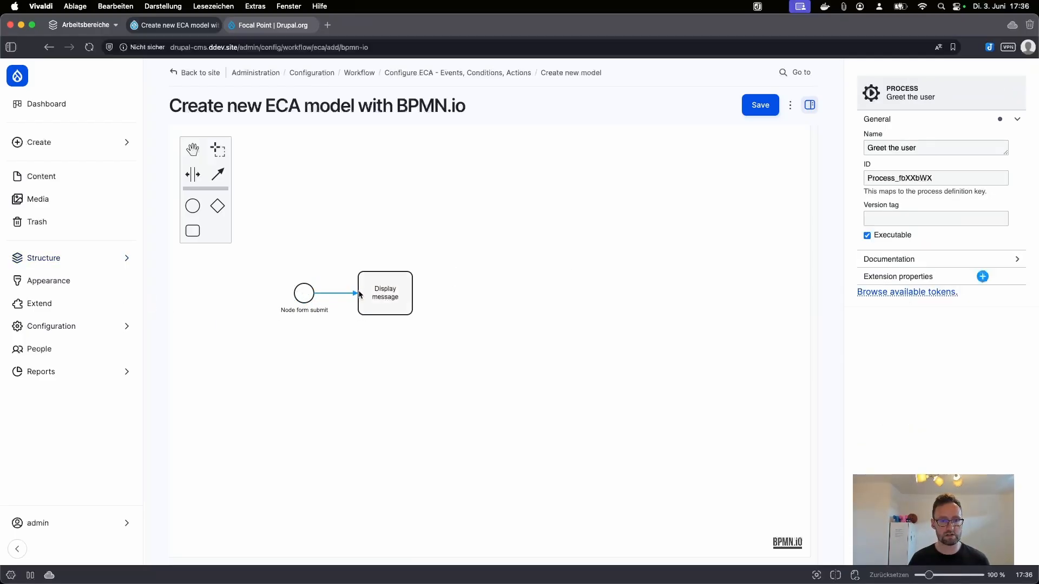
{"action": "left_click", "coordinate": [508, 318]}
{"action": "left_click", "coordinate": [762, 106]}
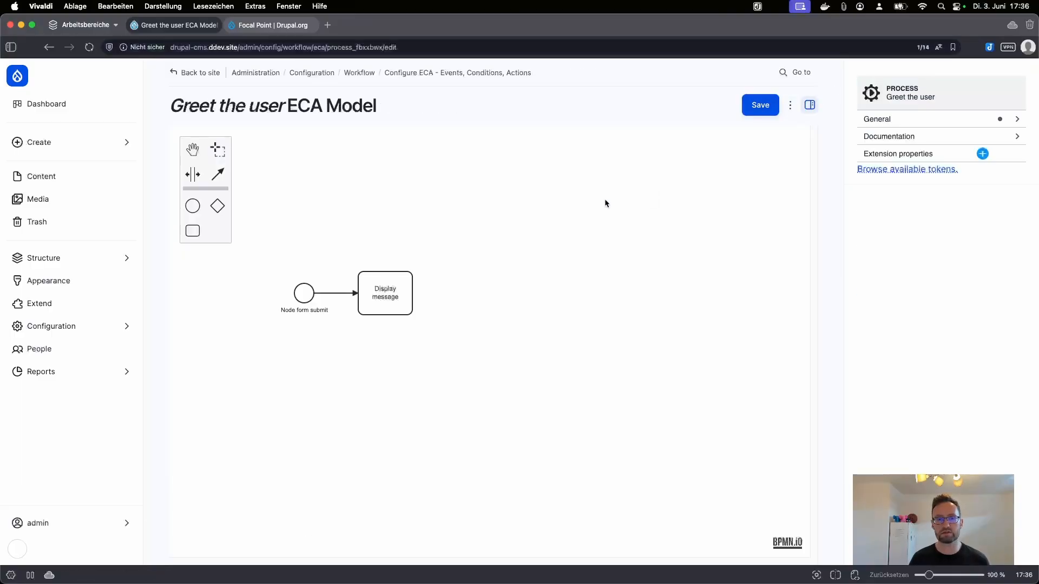
Step: Save the Greet the user model once more via More actions, then go to Content
{"action": "left_click", "coordinate": [791, 109]}
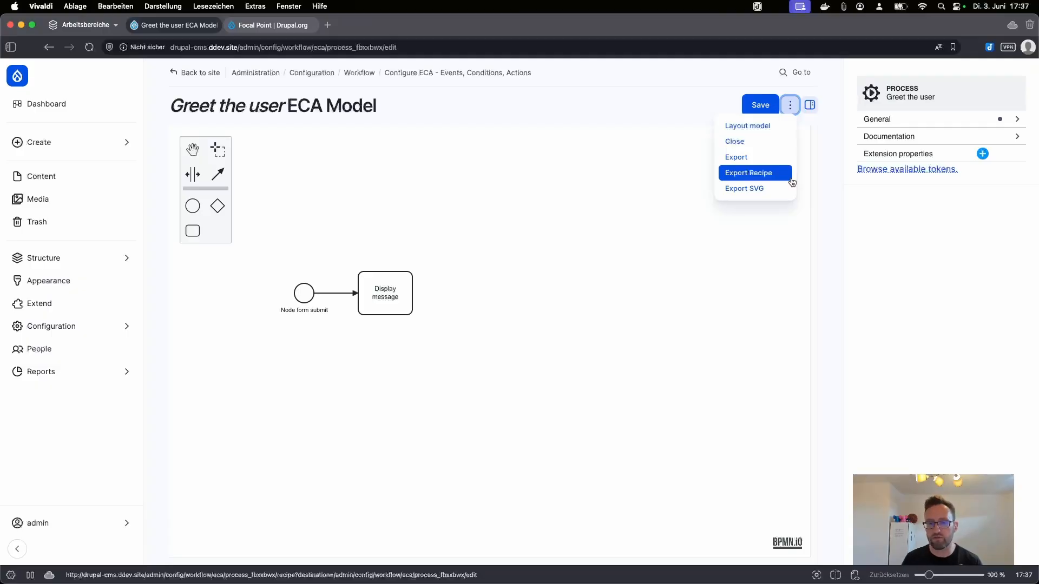
{"action": "left_click", "coordinate": [759, 105]}
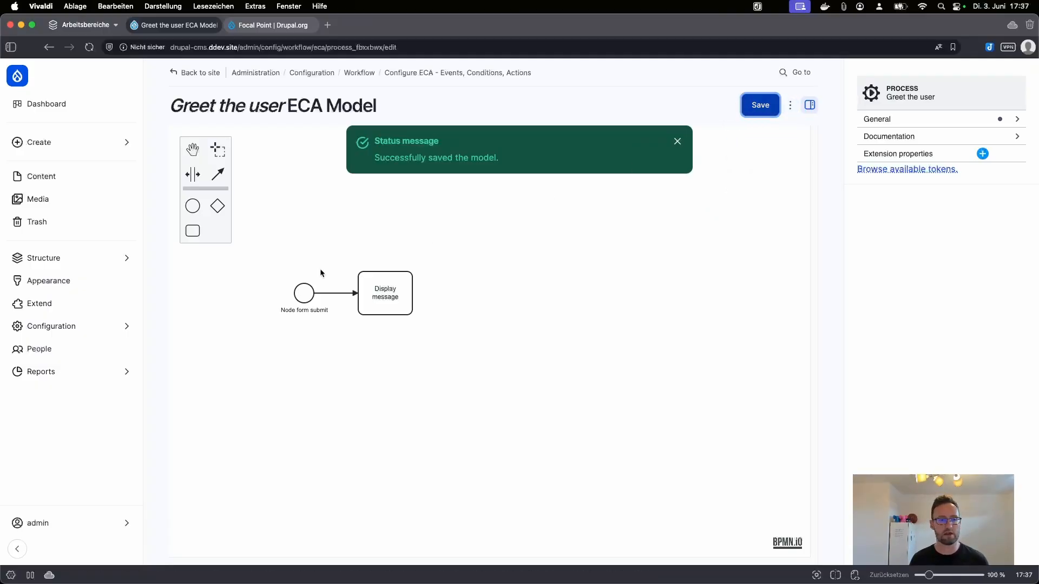
{"action": "left_click", "coordinate": [42, 176]}
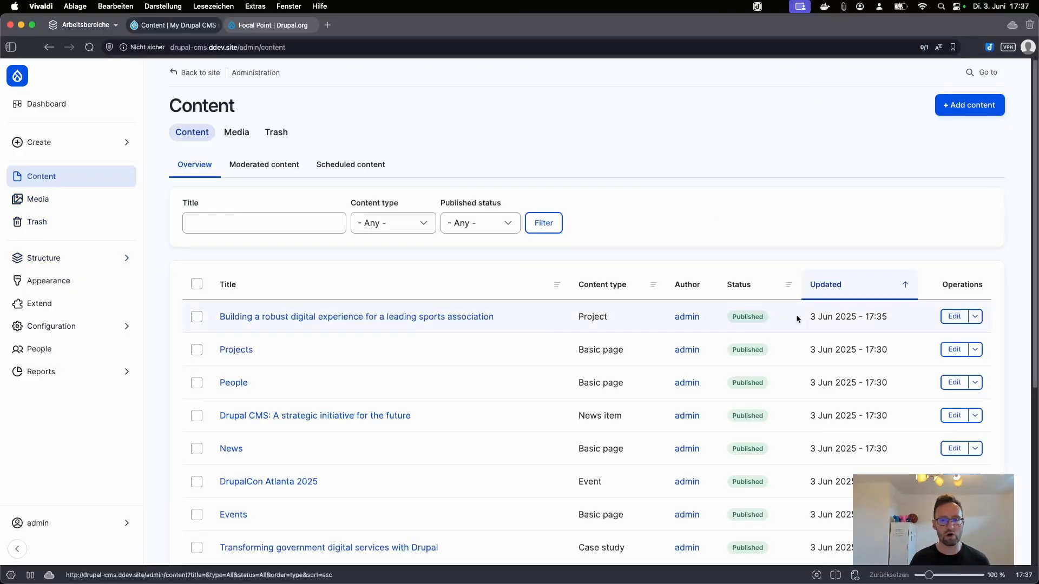
Step: Re-save the sports association project and highlight the resulting 'Hi, there!' greeting
{"action": "left_click", "coordinate": [967, 316]}
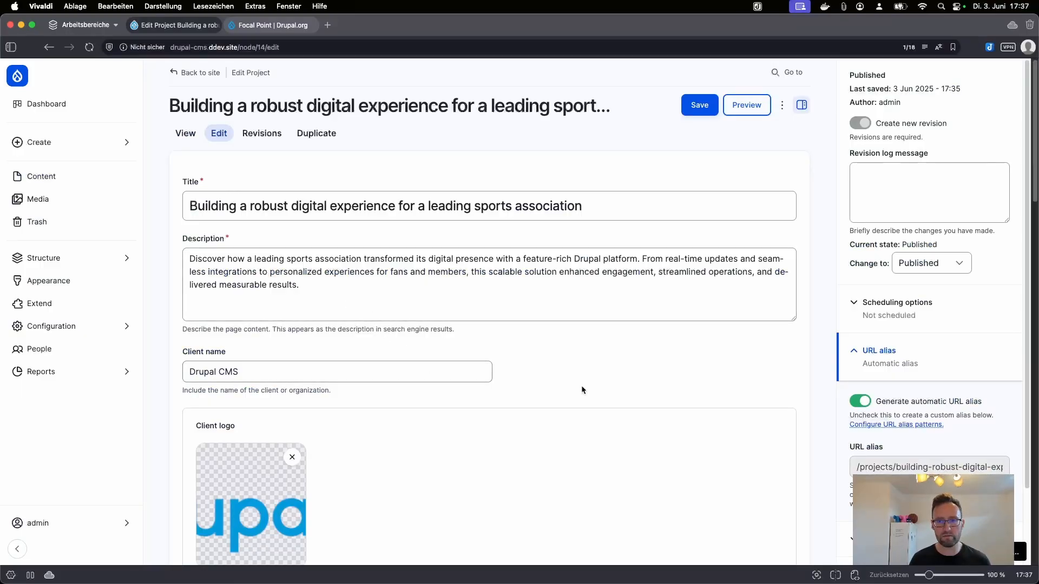
{"action": "scroll", "coordinate": [573, 392], "scroll_direction": "down", "scroll_amount": 5}
{"action": "scroll", "coordinate": [562, 399], "scroll_direction": "down", "scroll_amount": 10}
{"action": "scroll", "coordinate": [562, 399], "scroll_direction": "up", "scroll_amount": 15}
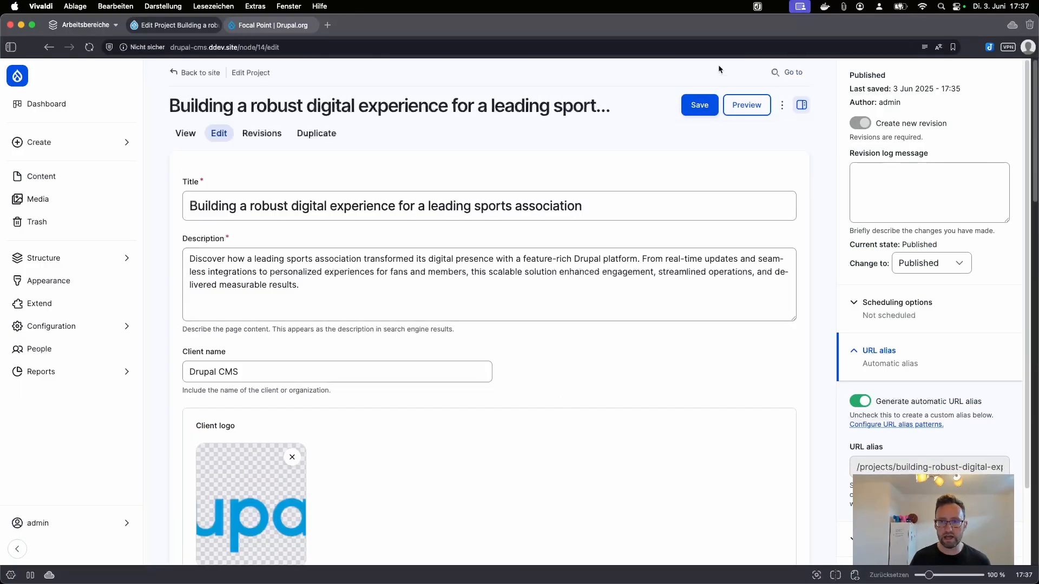
{"action": "left_click", "coordinate": [697, 105]}
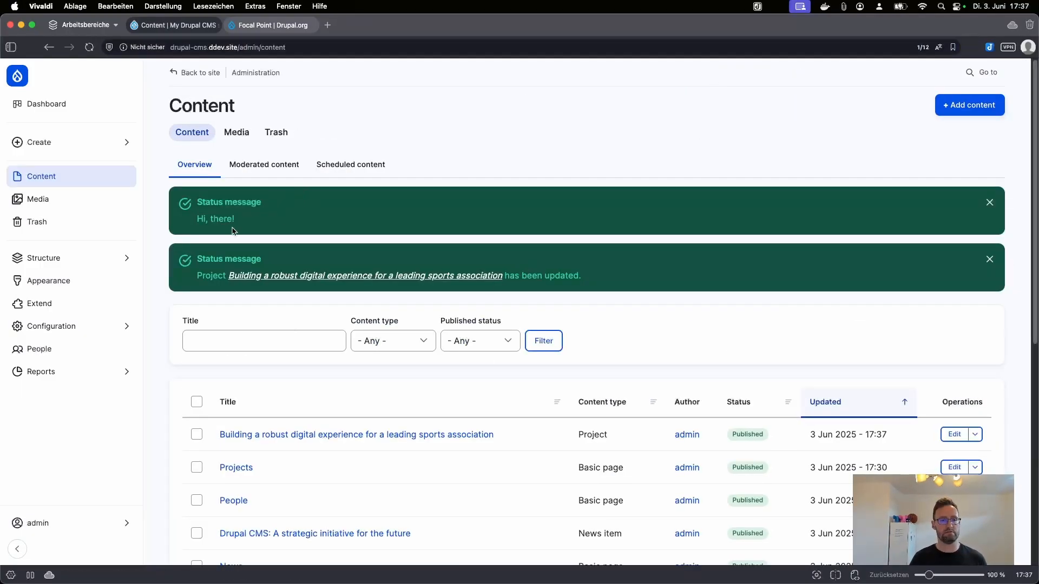
{"action": "left_click_drag", "start_coordinate": [245, 221], "coordinate": [189, 222]}
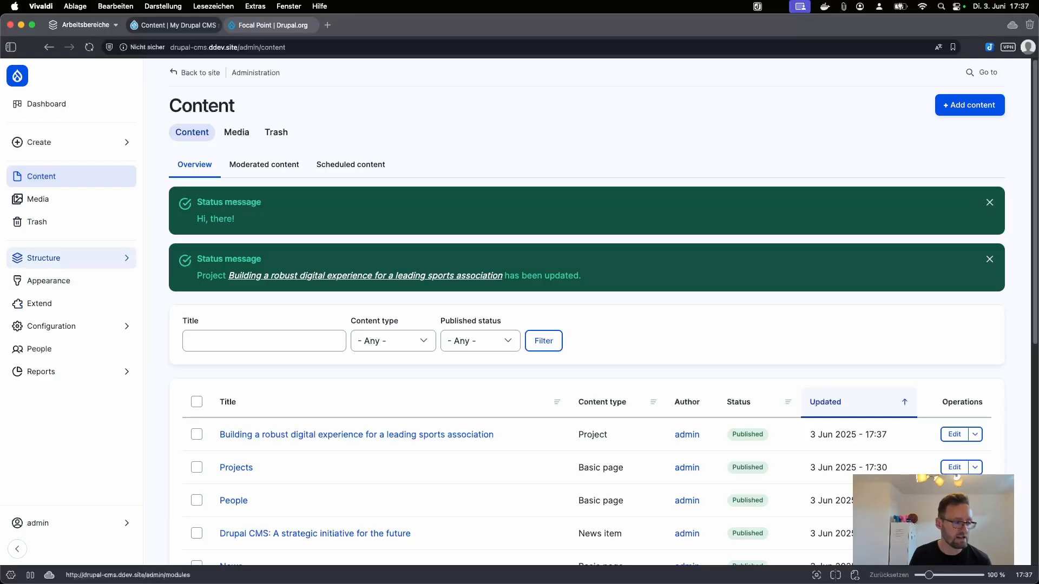
{"action": "left_click", "coordinate": [43, 258]}
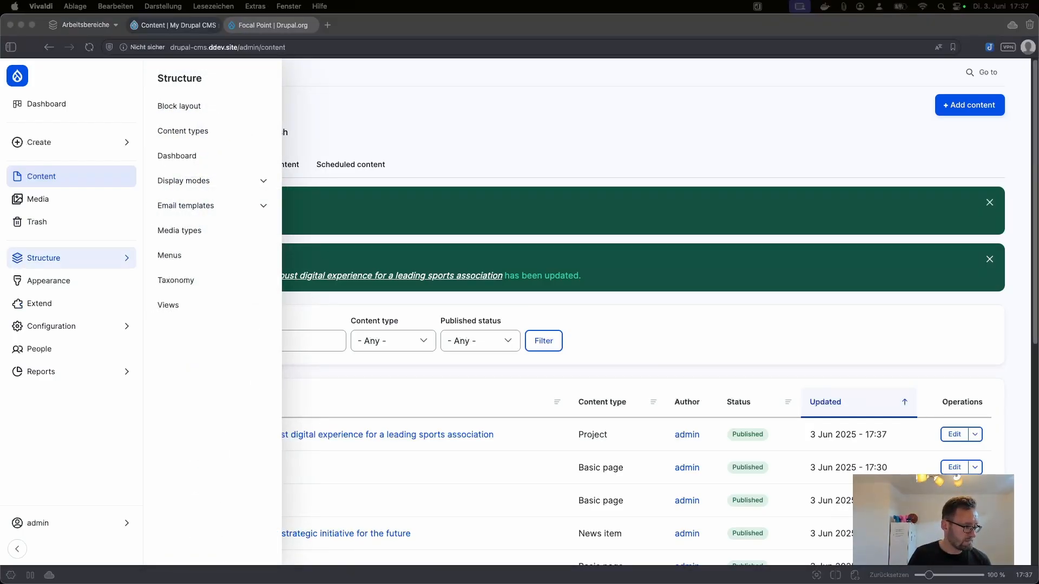
Step: Dismiss the Structure flyout to reveal the Content overview and its status messages
{"action": "left_click", "coordinate": [493, 114]}
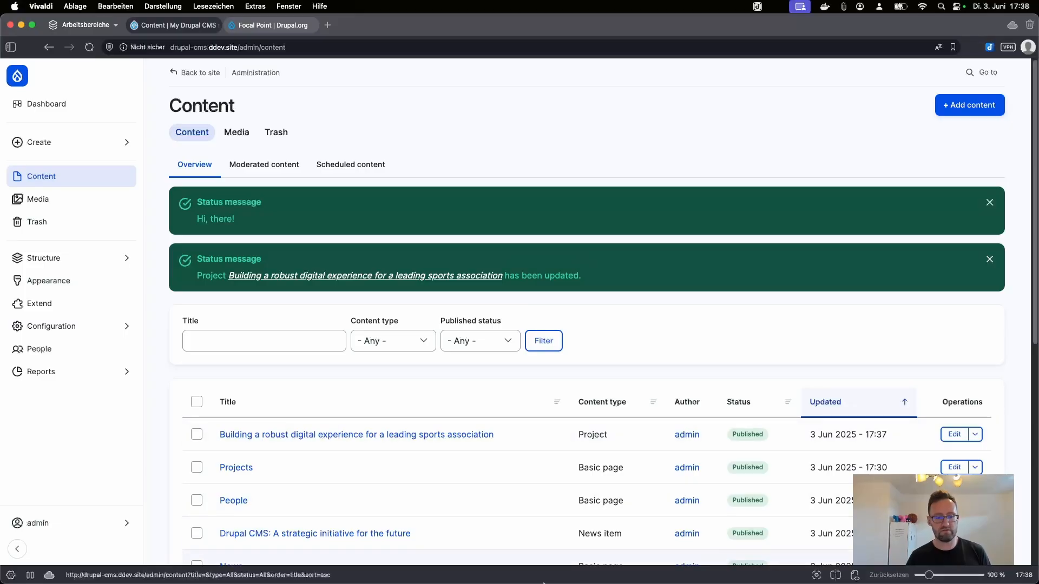
Step: In Terminal, move into the web folder and list the recipes in ../recipes
{"action": "mouse_move", "coordinate": [521, 581]}
{"action": "left_click", "coordinate": [557, 558]}
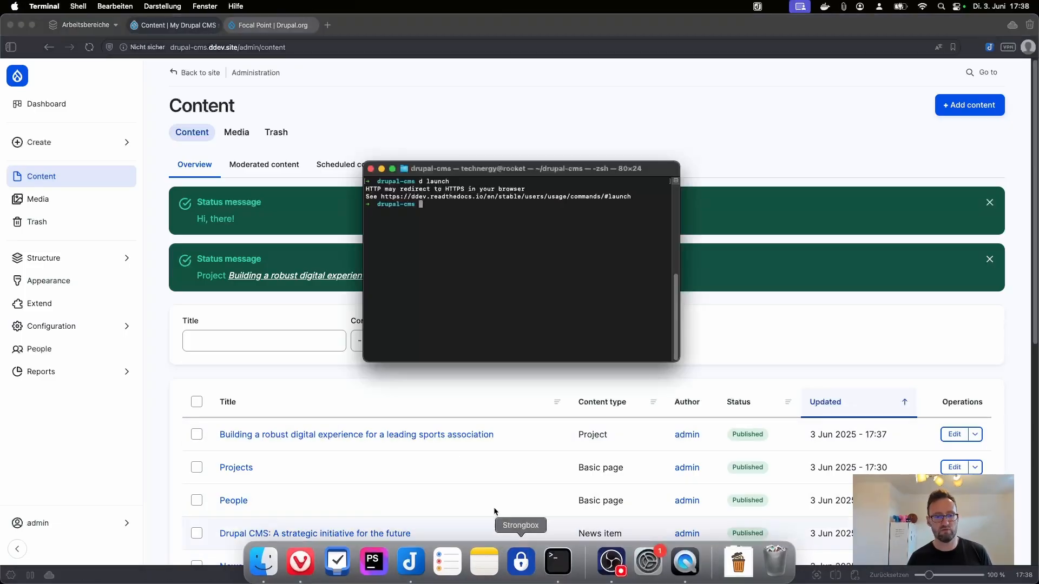
{"action": "type", "text": "ls"}
{"action": "key", "text": "Return"}
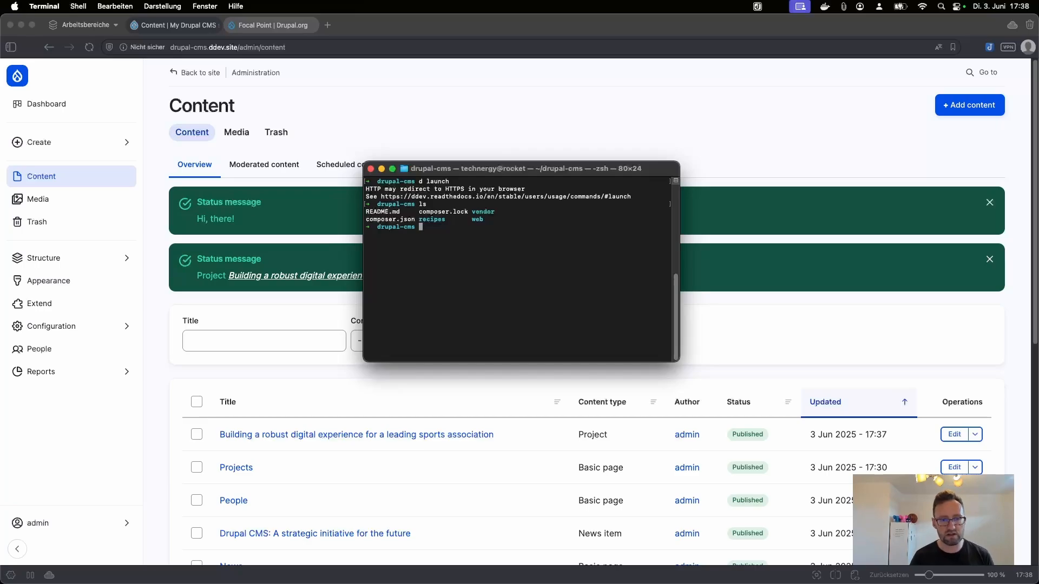
{"action": "type", "text": "cd "}
{"action": "type", "text": "recipes/"}
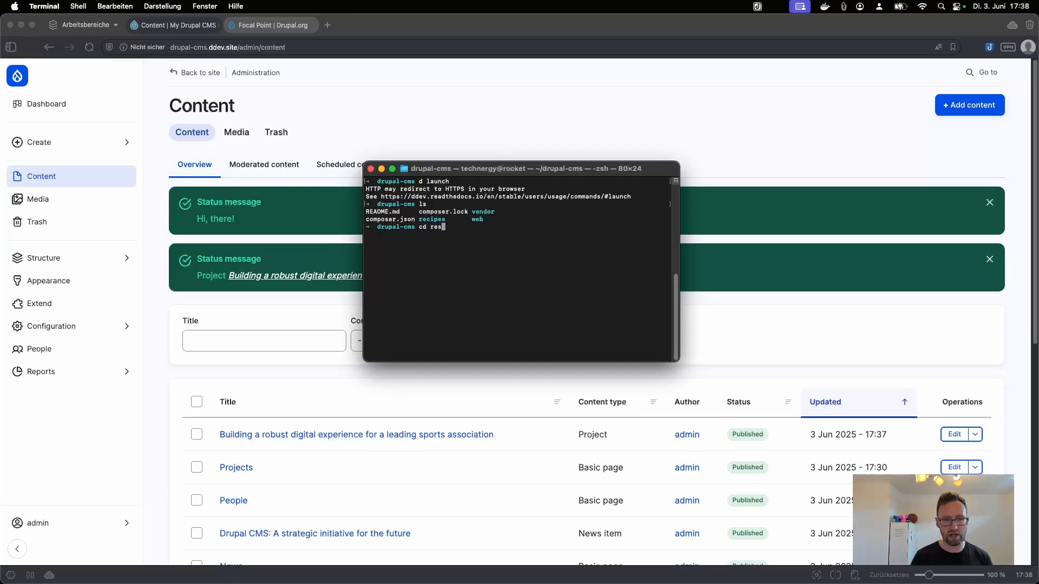
{"action": "key", "text": "Return"}
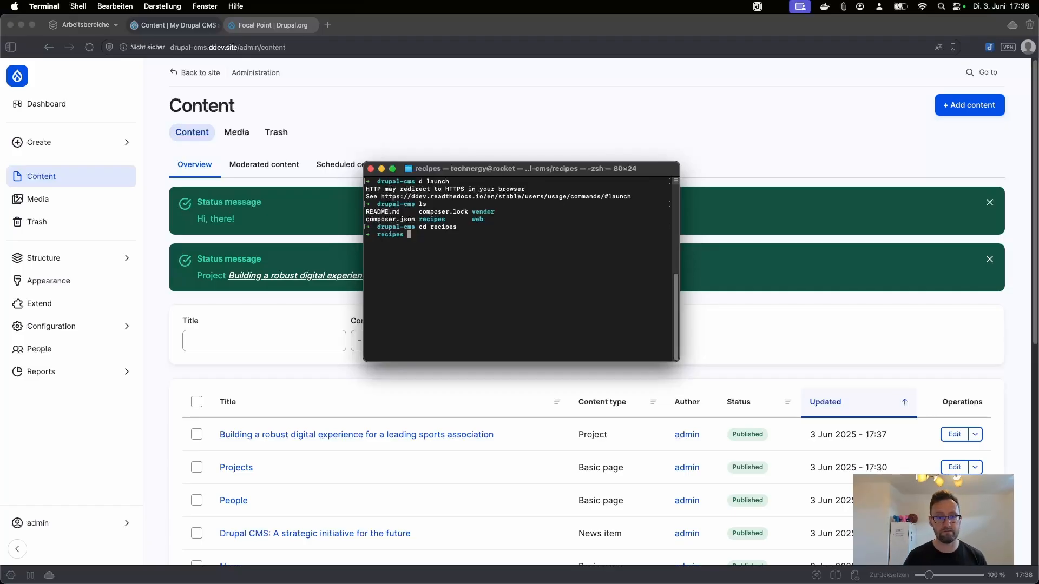
{"action": "type", "text": "cd .."}
{"action": "key", "text": "Return"}
{"action": "type", "text": "cd "}
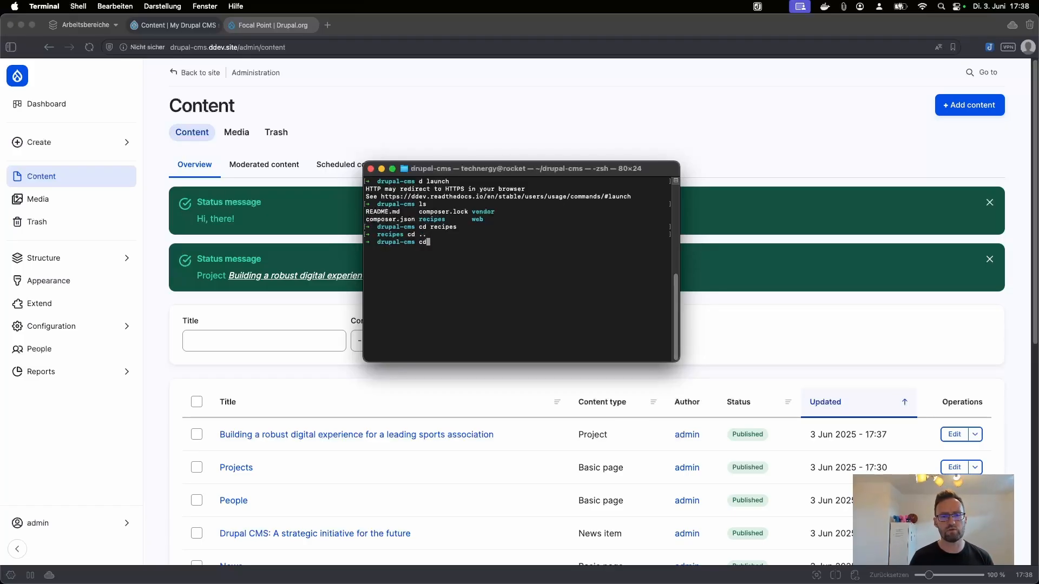
{"action": "type", "text": "web"}
{"action": "key", "text": "Return"}
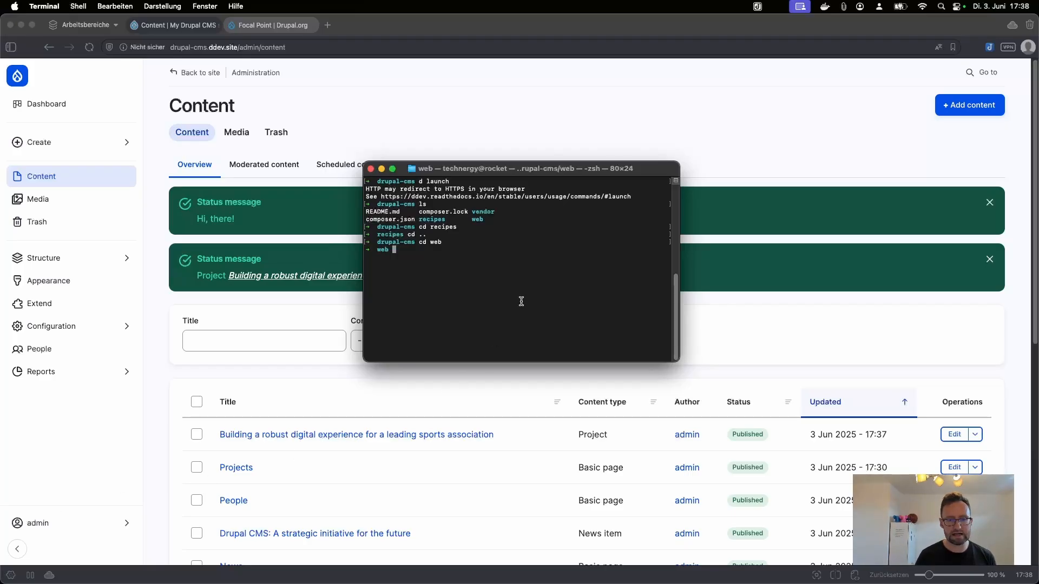
{"action": "type", "text": "ls ../"}
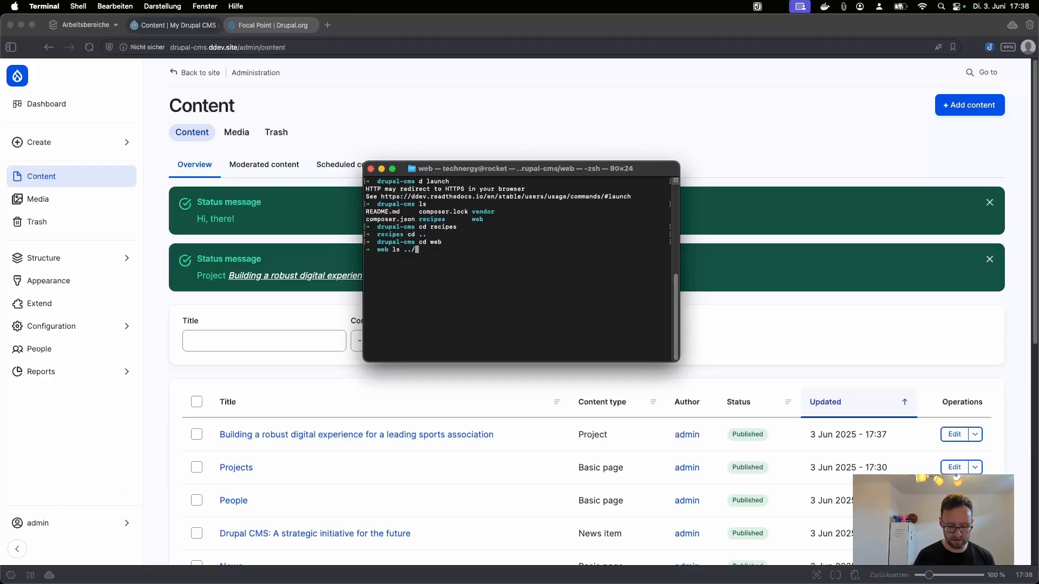
{"action": "type", "text": "recipes/"}
{"action": "key", "text": "Return"}
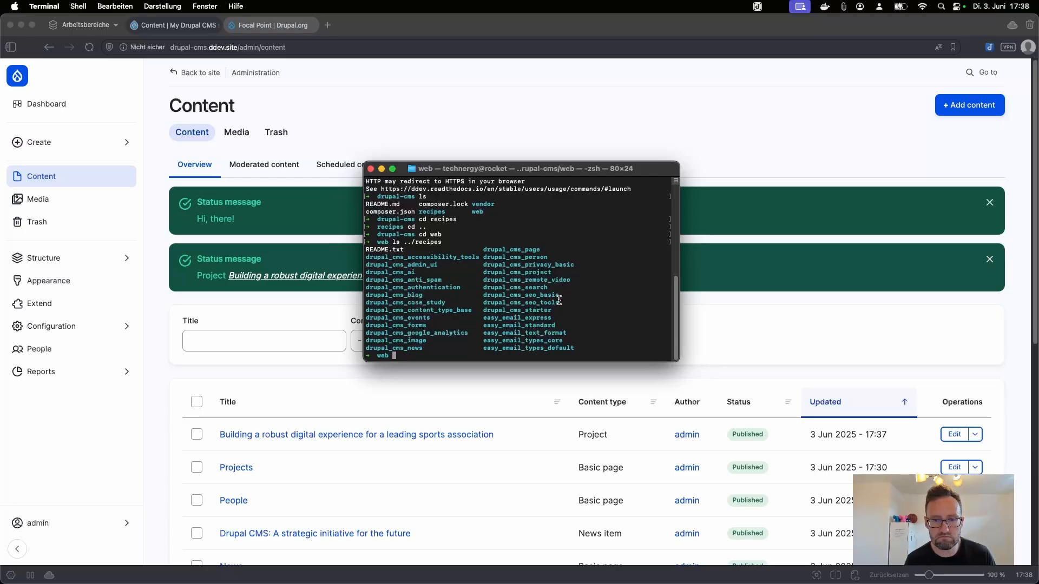
Step: Run 'ddev drush recipe ../recipes/drupal_cms_ai' to apply the AI Assistant recipe
{"action": "left_click_drag", "start_coordinate": [558, 301], "coordinate": [484, 293]}
{"action": "left_click", "coordinate": [501, 294]}
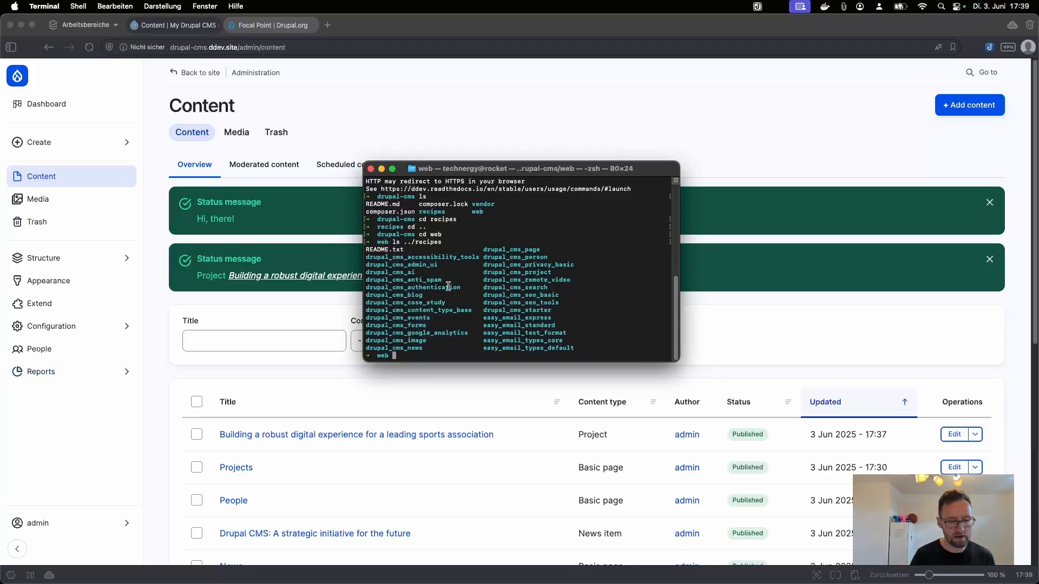
{"action": "type", "text": "d"}
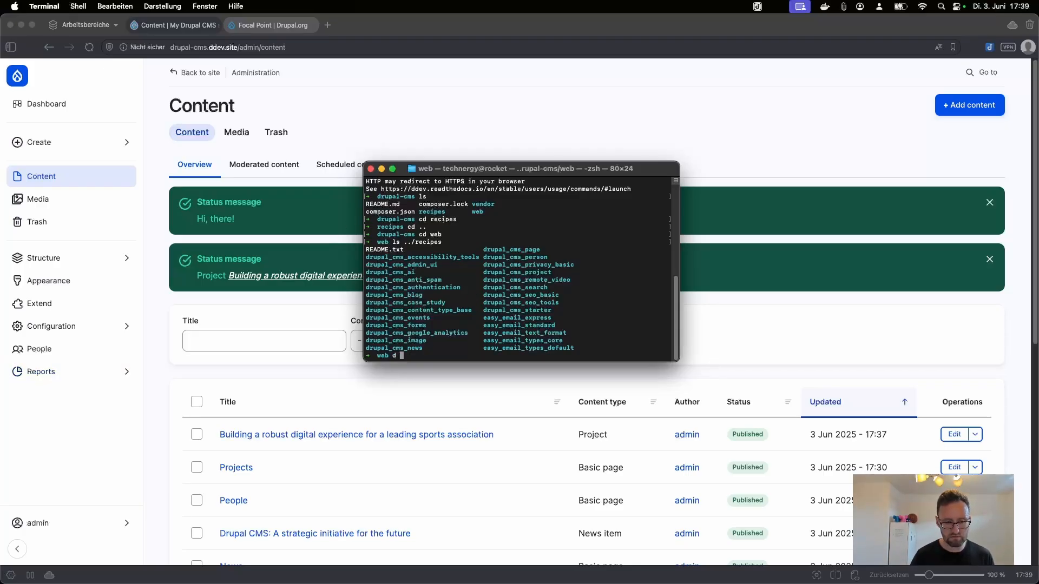
{"action": "type", "text": "dev drush "}
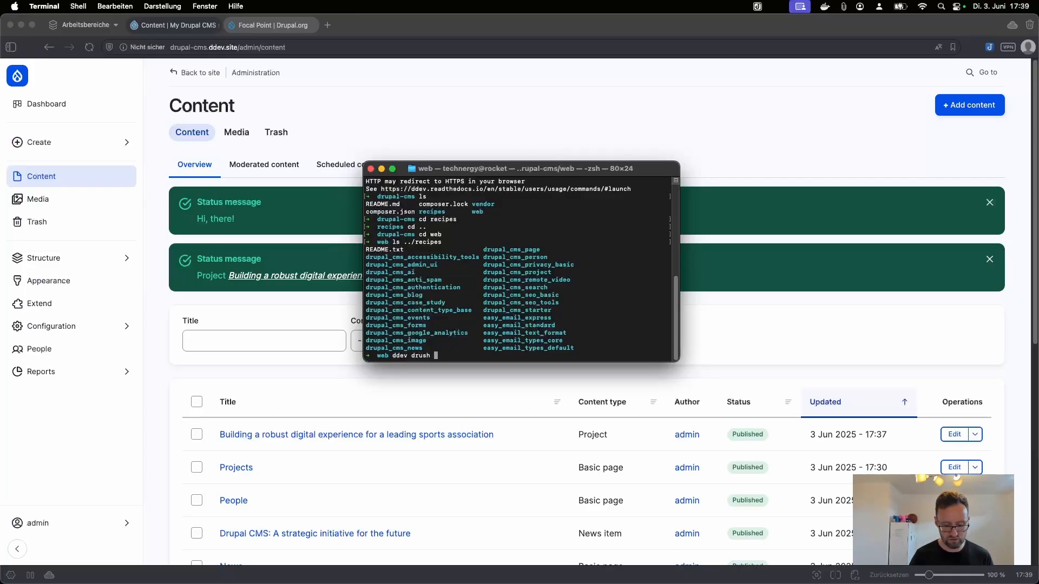
{"action": "type", "text": "recipe ../"}
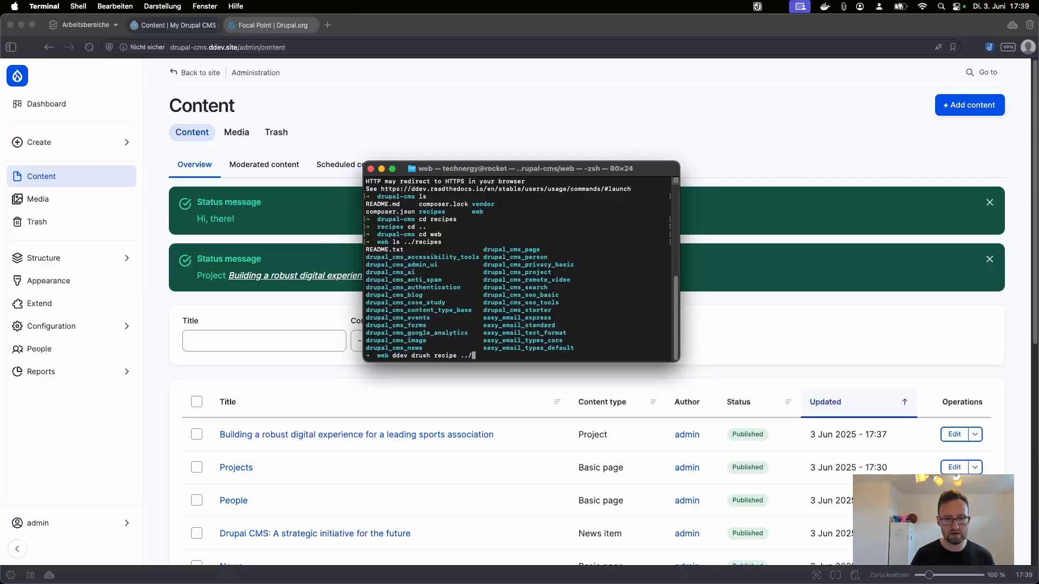
{"action": "type", "text": "recipes/"}
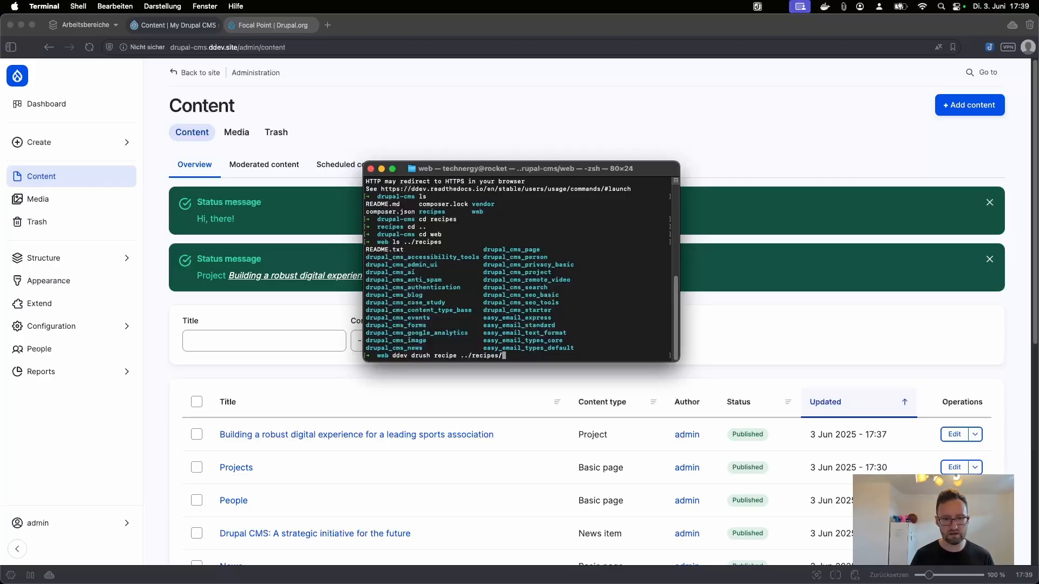
{"action": "left_click_drag", "start_coordinate": [366, 273], "coordinate": [421, 277]}
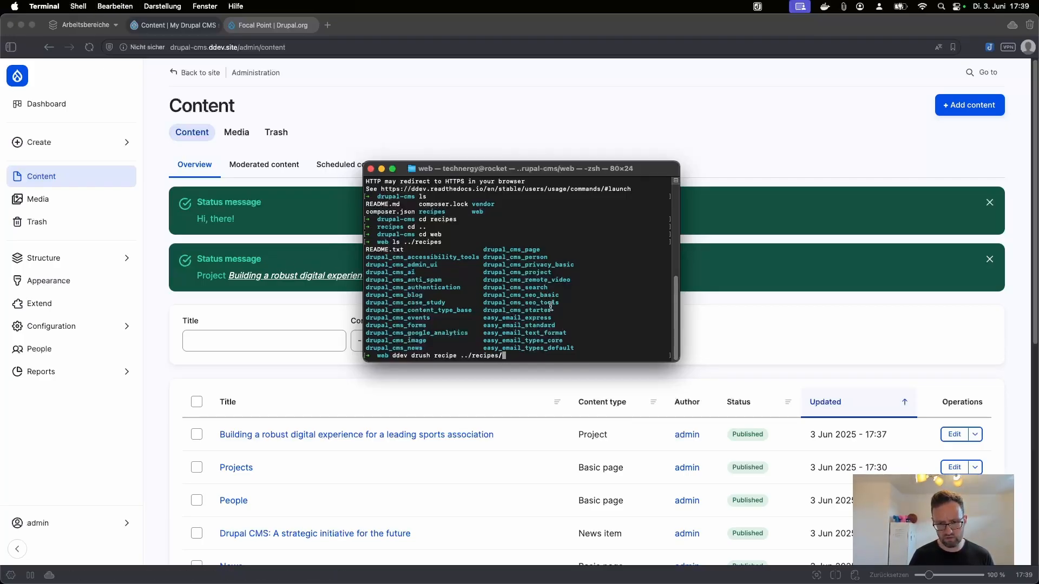
{"action": "type", "text": "drupal_cms_ai"}
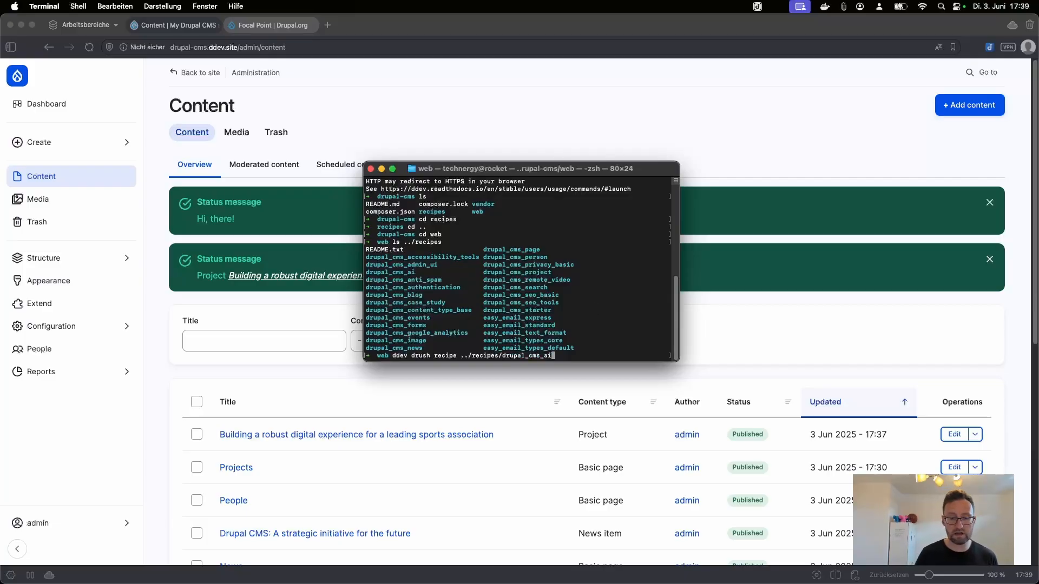
{"action": "key", "text": "Return"}
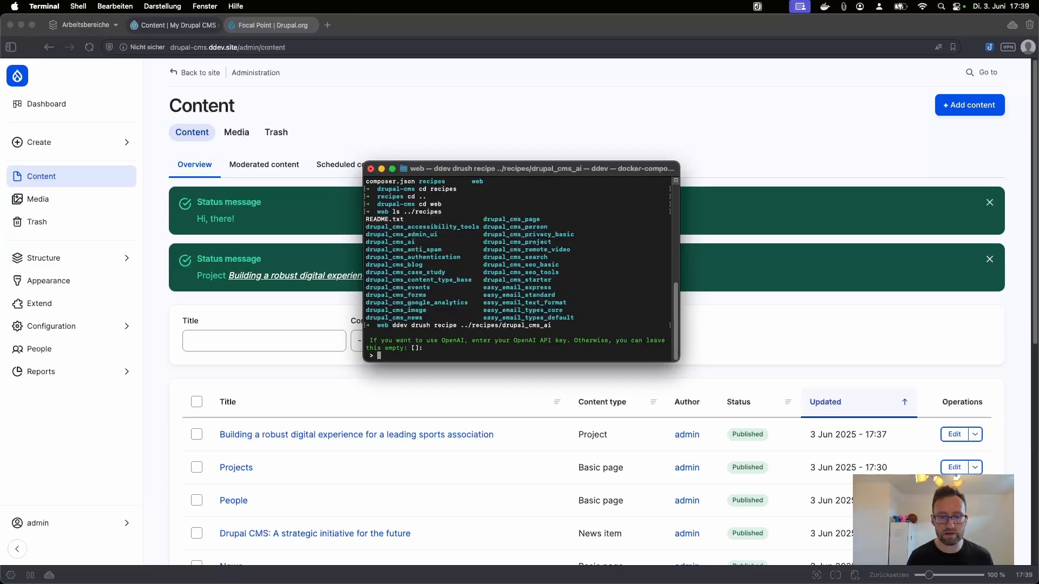
Step: Reload the Drupal Content page in the browser after the recipe finishes
{"action": "left_click_drag", "start_coordinate": [499, 170], "coordinate": [0, 225]}
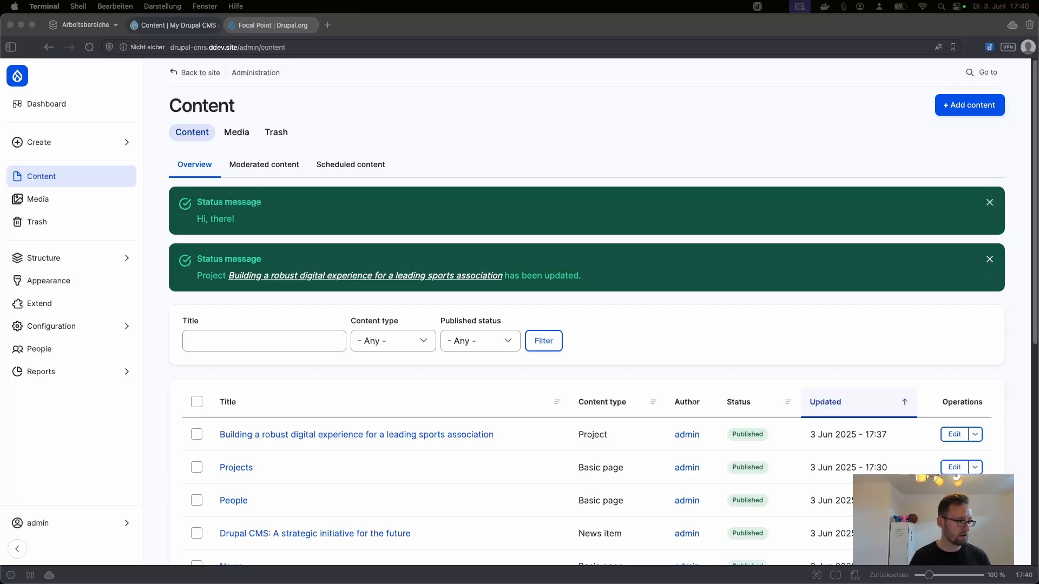
{"action": "left_click_drag", "start_coordinate": [0, 276], "coordinate": [517, 191]}
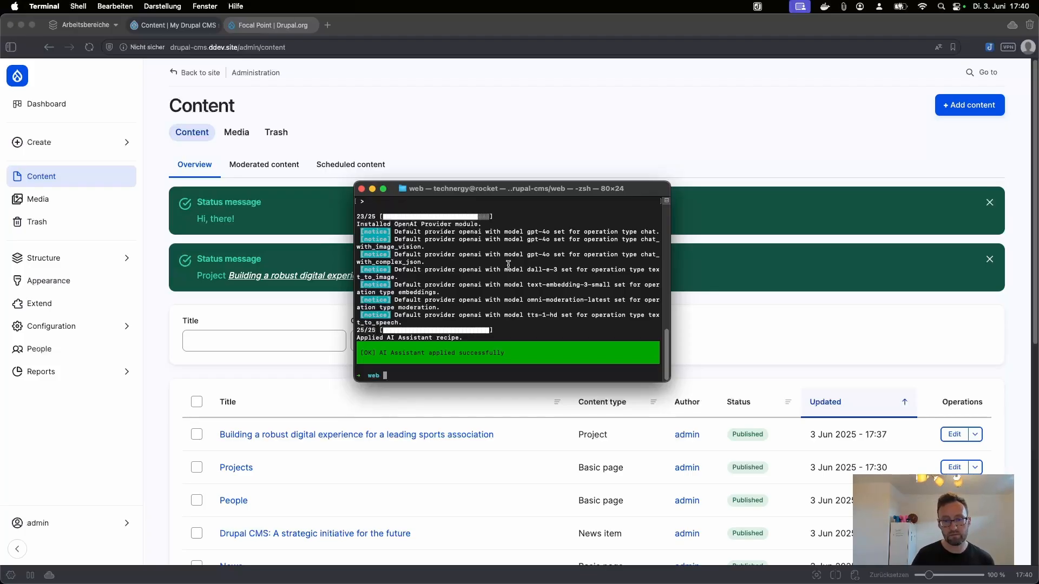
{"action": "left_click", "coordinate": [329, 379]}
{"action": "key", "text": "super+r"}
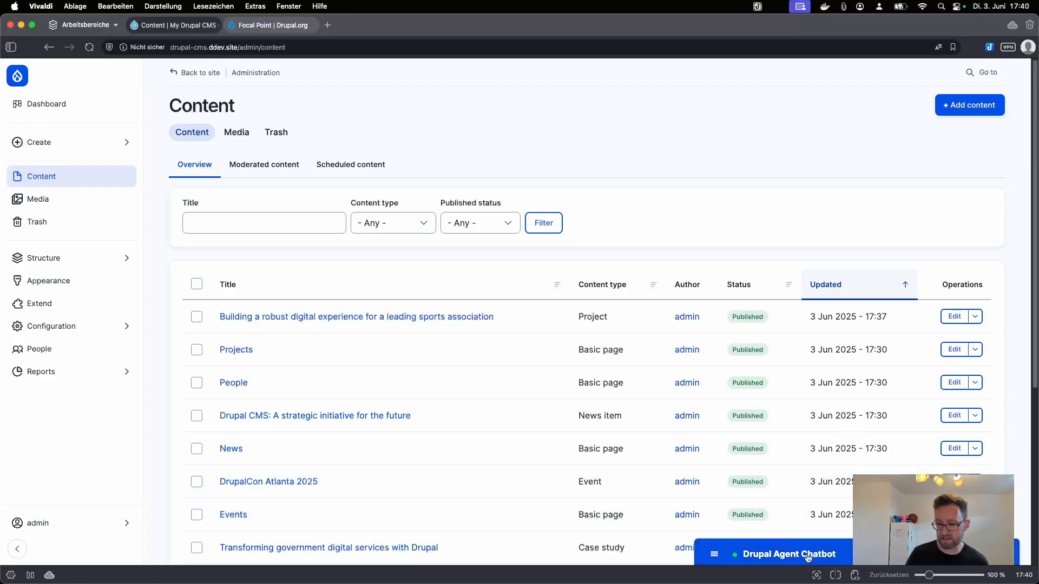
Step: Ask the Agent Chatbot for a 'fishing trip' content type with date, media and description fields, replying 'Yes'
{"action": "left_click", "coordinate": [784, 552]}
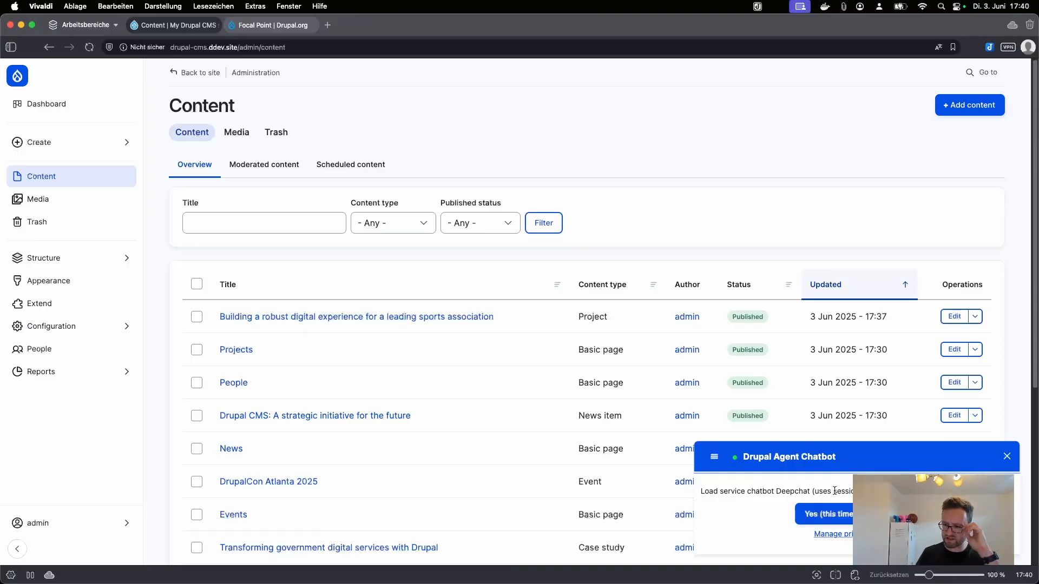
{"action": "left_click", "coordinate": [827, 514]}
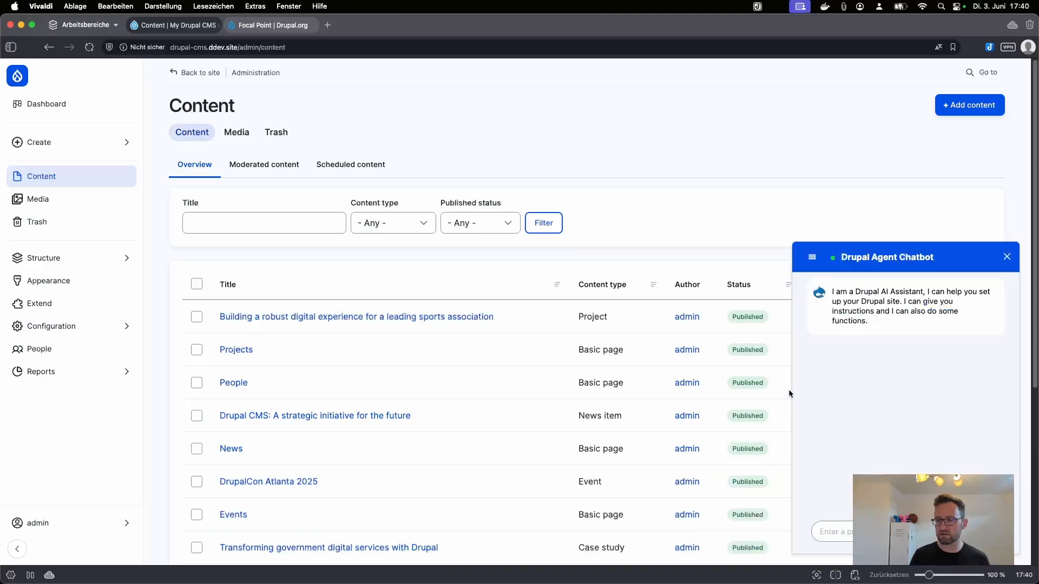
{"action": "left_click", "coordinate": [836, 532]}
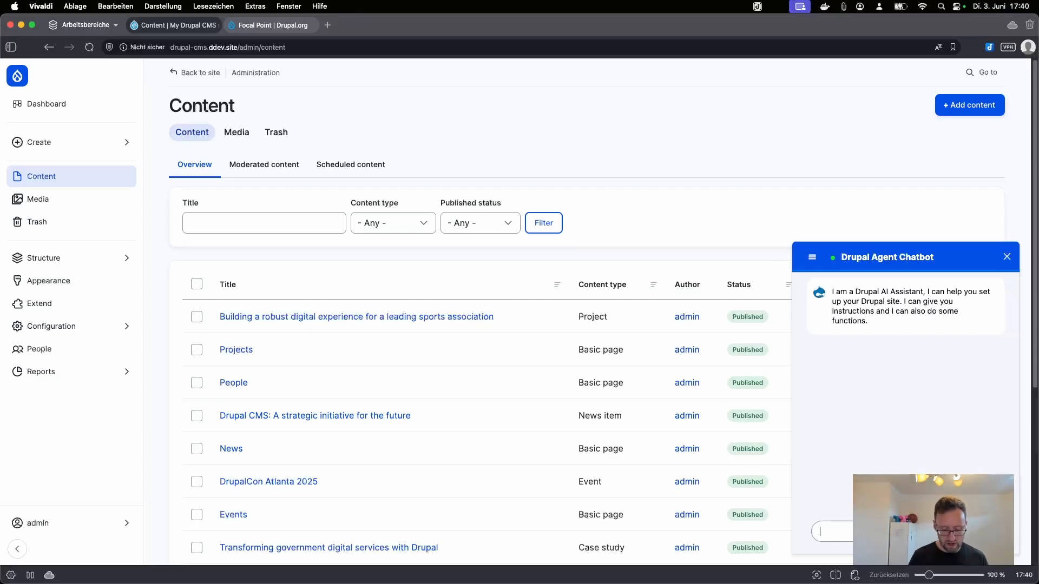
{"action": "type", "text": "Create a"}
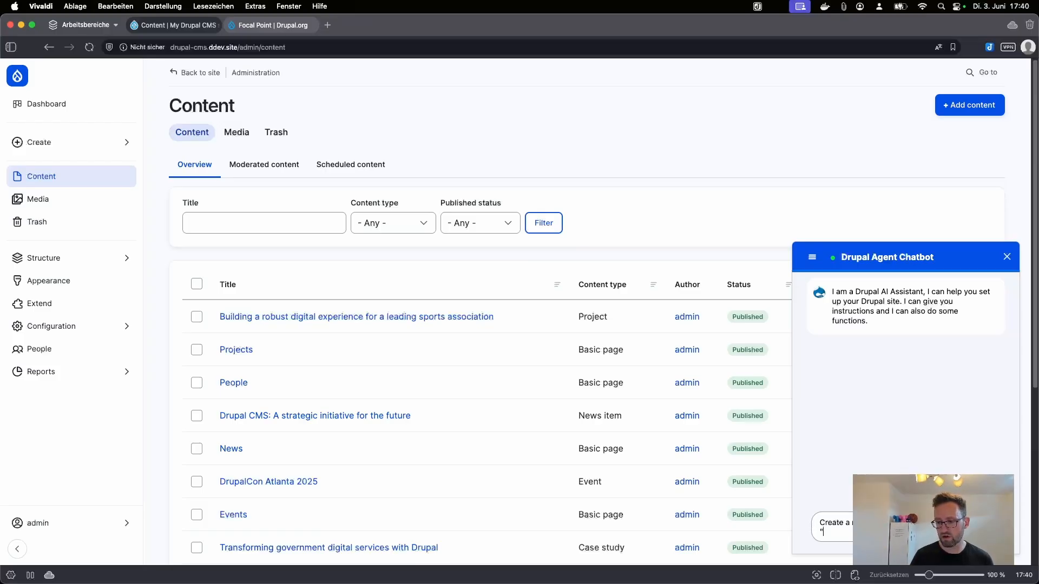
{"action": "type", "text": "\"fishing tr"}
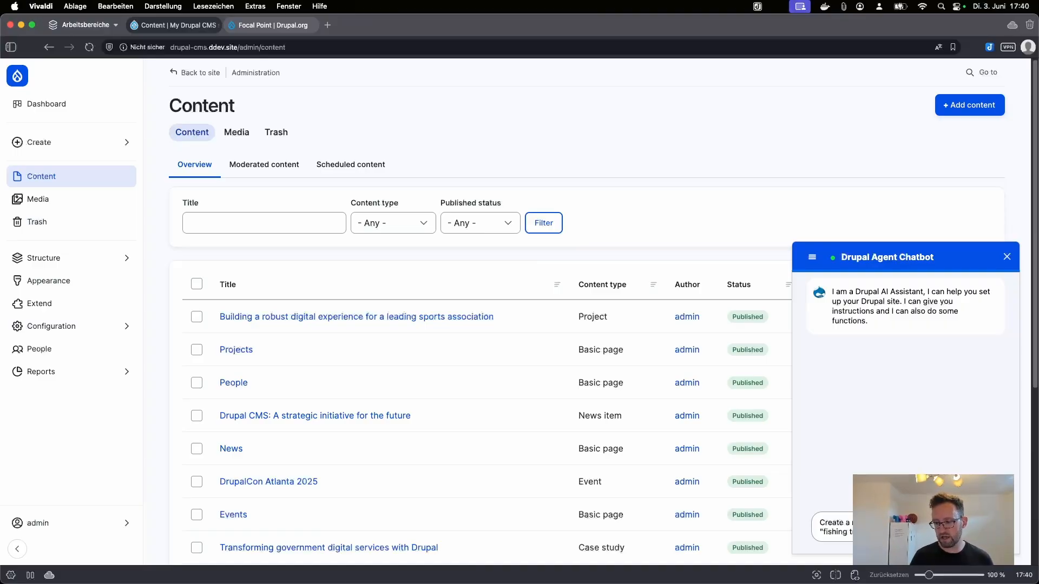
{"action": "type", "text": "media un"}
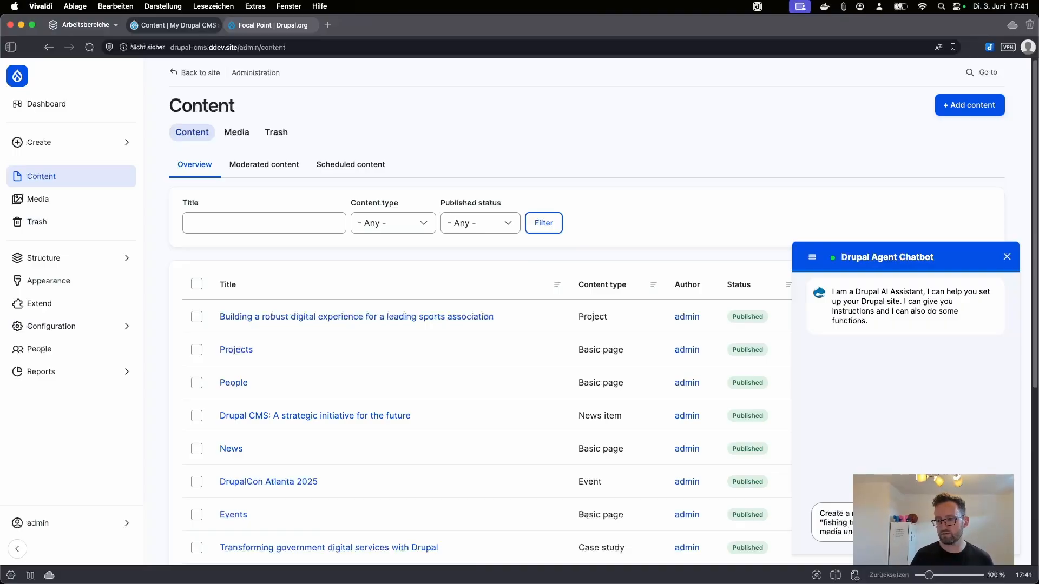
{"action": "key", "text": "Return"}
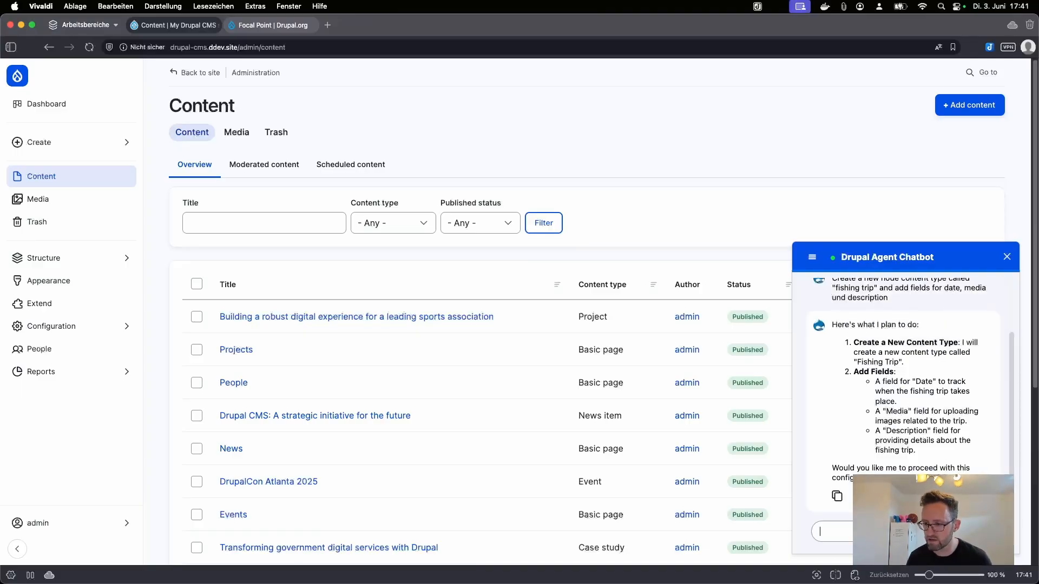
{"action": "type", "text": "Ye"}
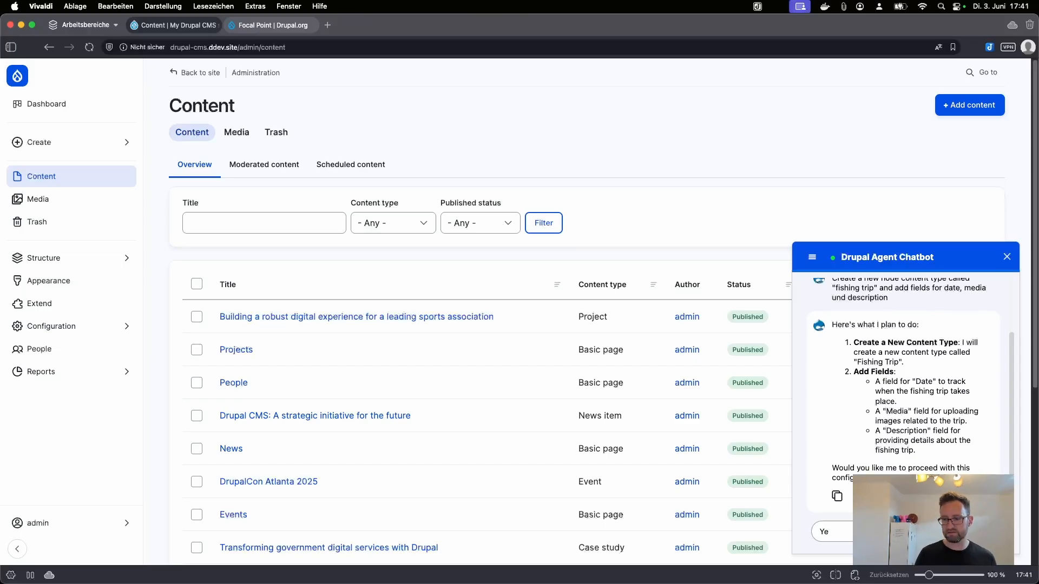
{"action": "type", "text": "s"}
{"action": "key", "text": "Return"}
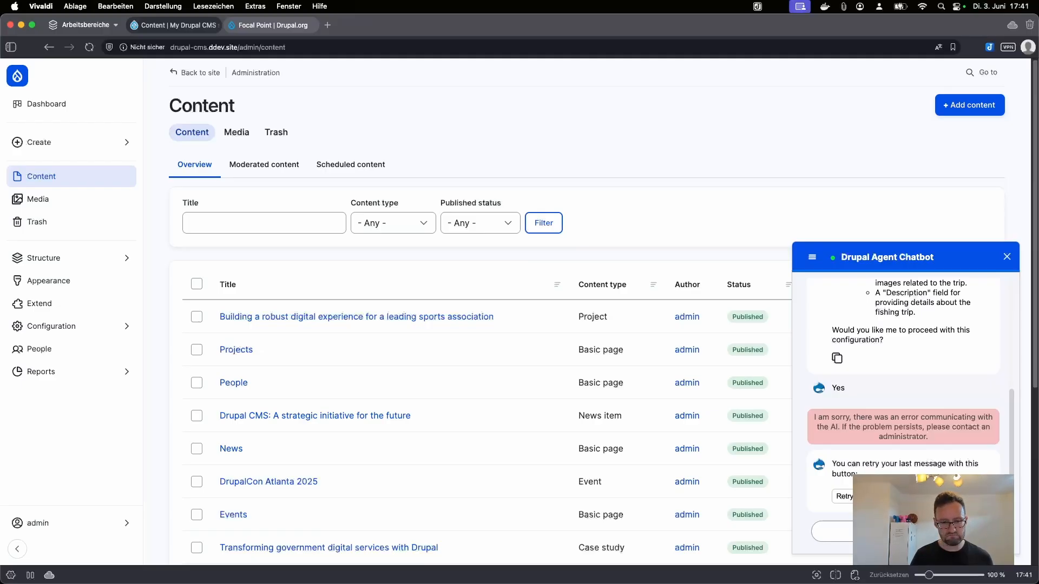
Step: Ask the Agent Chatbot to create 4 news items about fishing
{"action": "type", "text": "Please cr"}
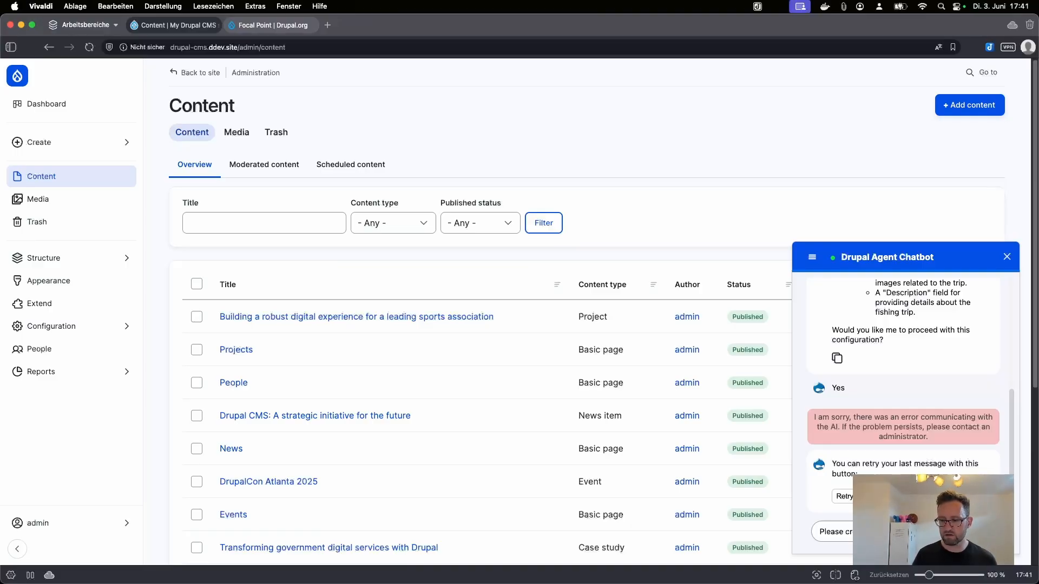
{"action": "type", "text": "item\" abo"}
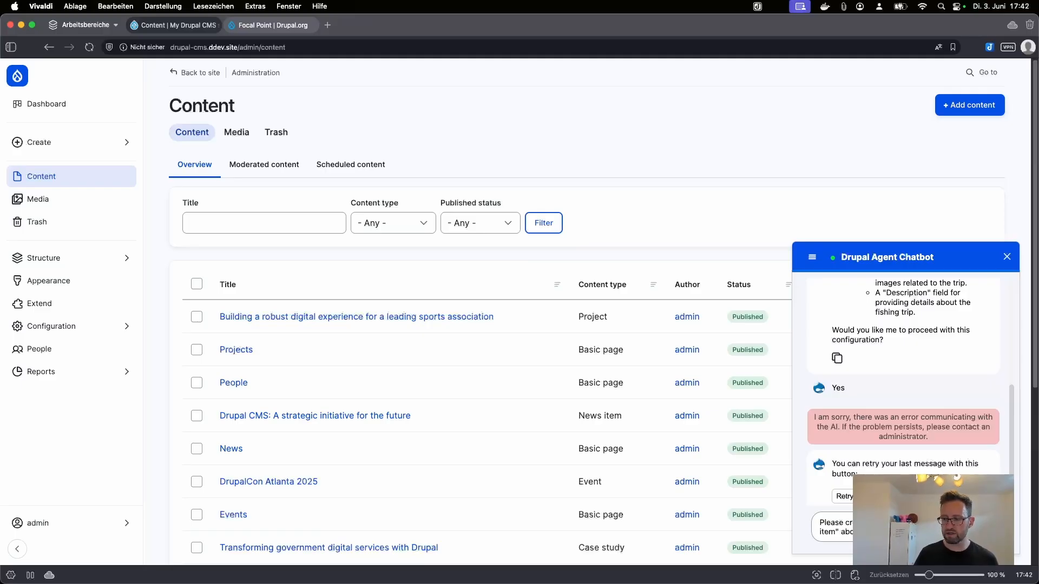
{"action": "type", "text": "Create"}
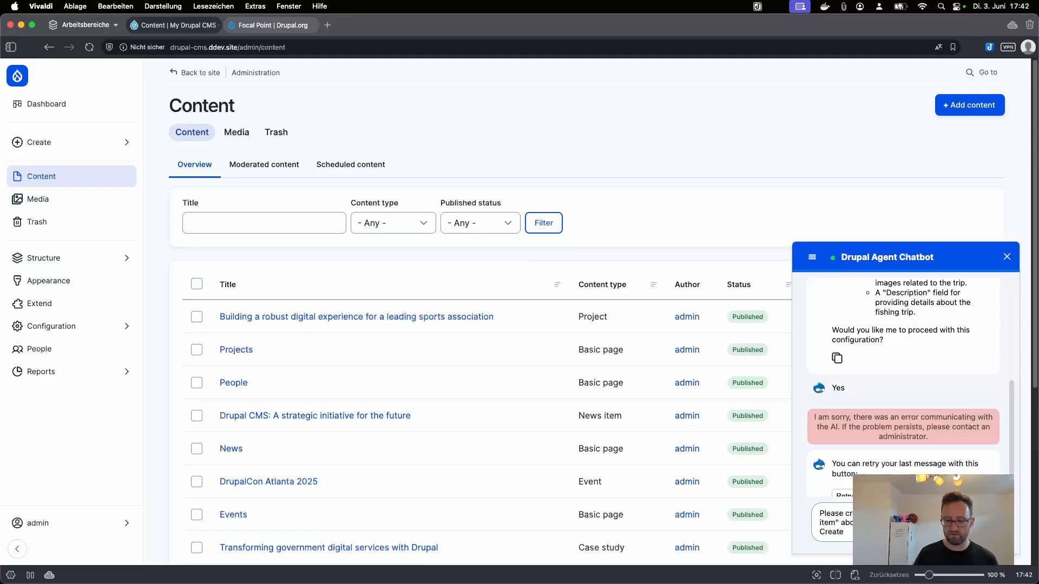
{"action": "type", "text": " 4"}
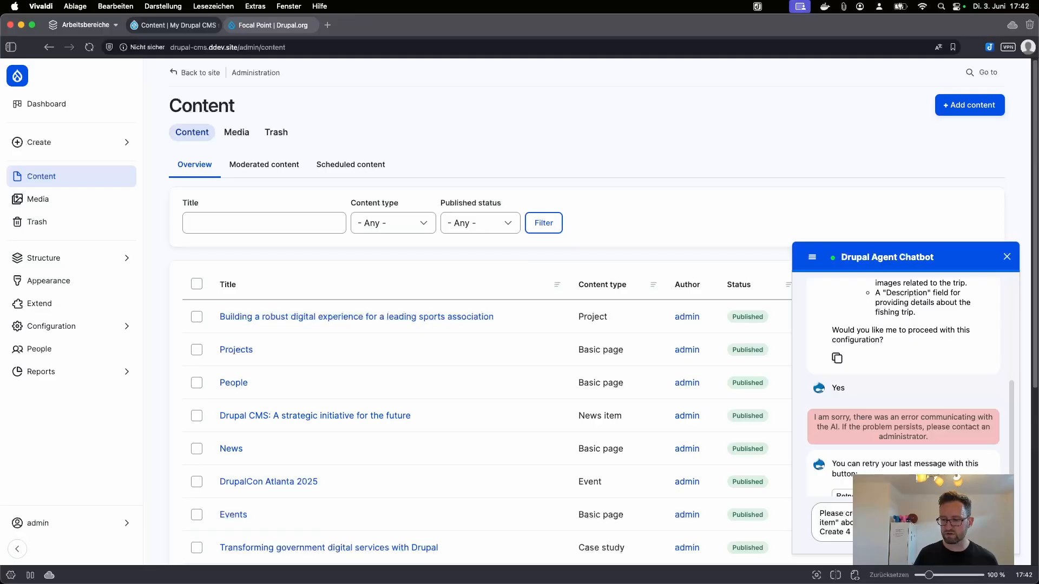
{"action": "key", "text": "Return"}
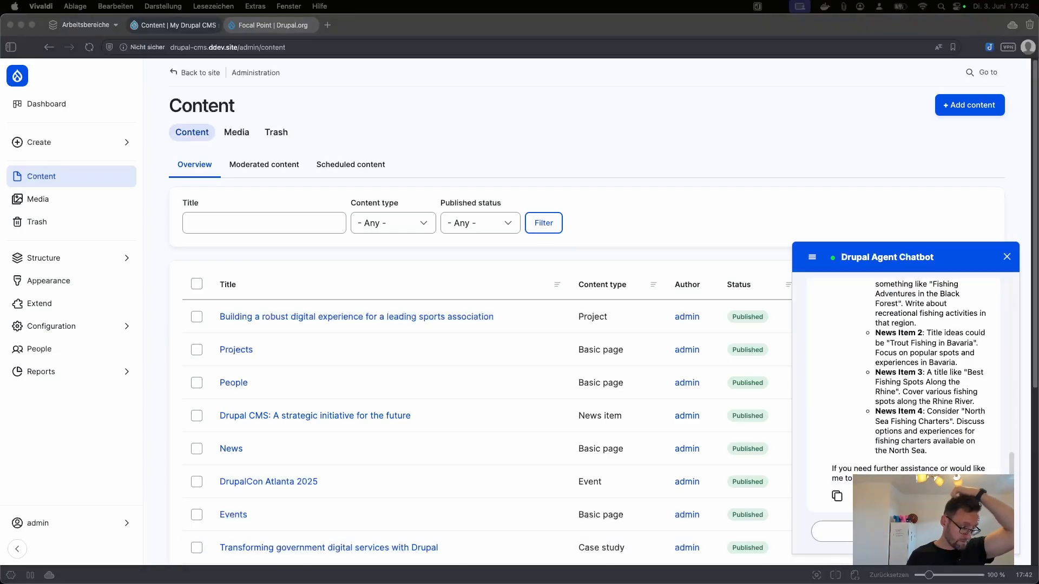
Step: Read the chatbot's how-to reply, then collapse the chatbot
{"action": "scroll", "coordinate": [960, 422], "scroll_direction": "up", "scroll_amount": 3}
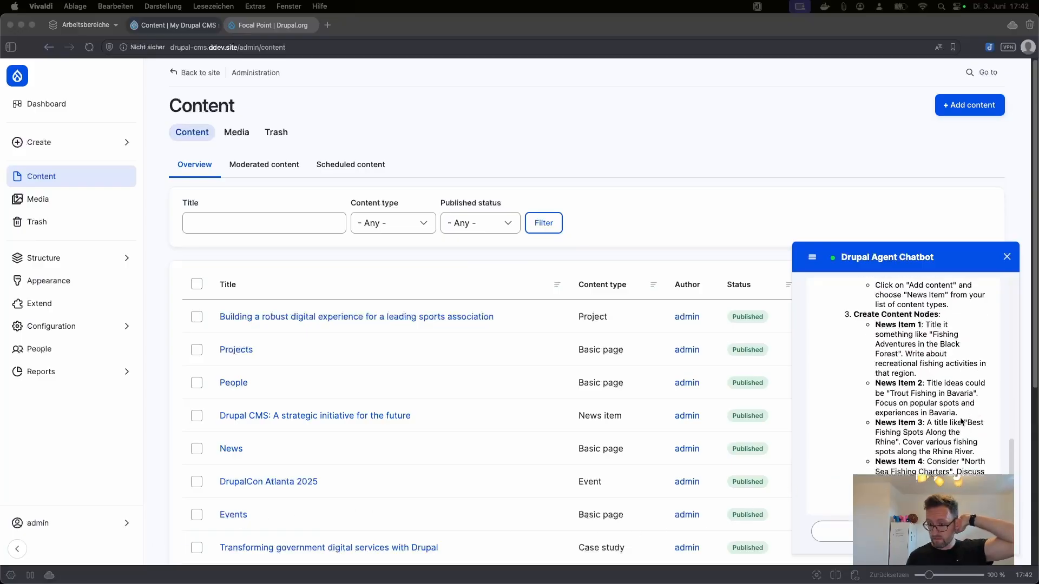
{"action": "scroll", "coordinate": [959, 422], "scroll_direction": "up", "scroll_amount": 1}
{"action": "scroll", "coordinate": [958, 418], "scroll_direction": "up", "scroll_amount": 2}
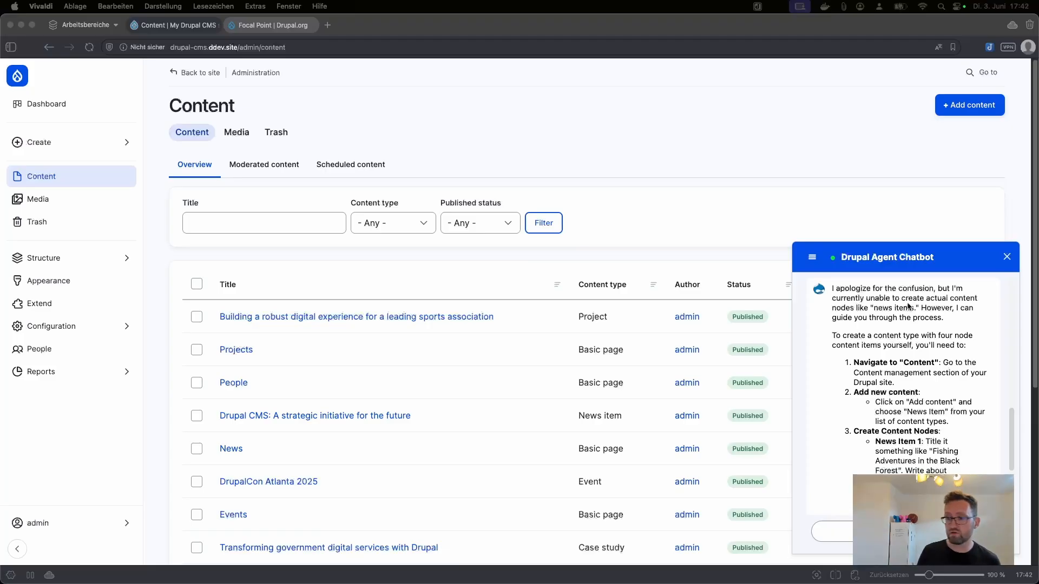
{"action": "scroll", "coordinate": [865, 422], "scroll_direction": "down", "scroll_amount": 6}
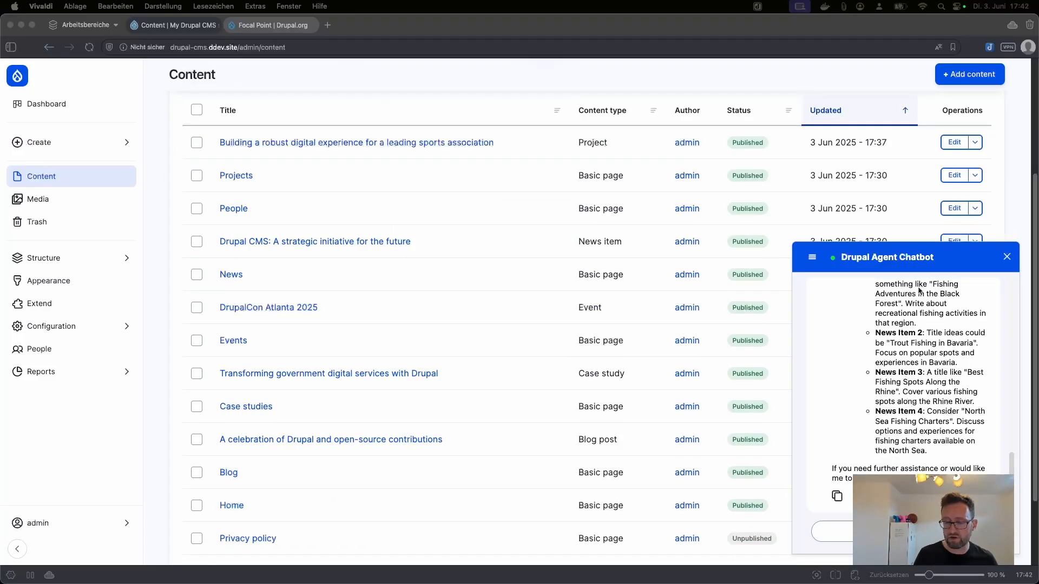
{"action": "left_click", "coordinate": [1005, 259]}
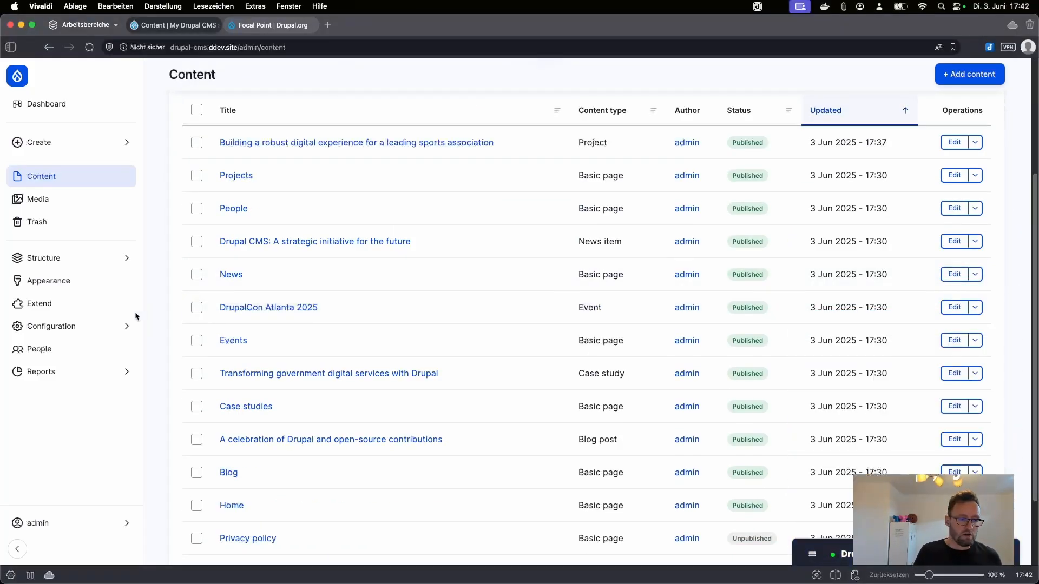
Step: Inspect the Content text format's CKEditor 5 toolbar settings, then go to the Extend module list
{"action": "mouse_move", "coordinate": [120, 331]}
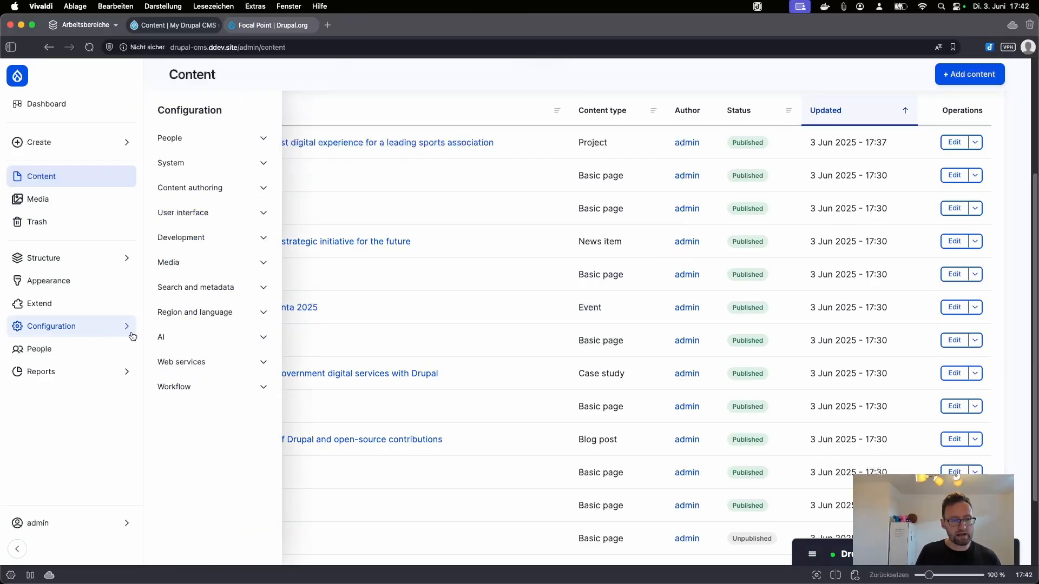
{"action": "left_click", "coordinate": [240, 195]}
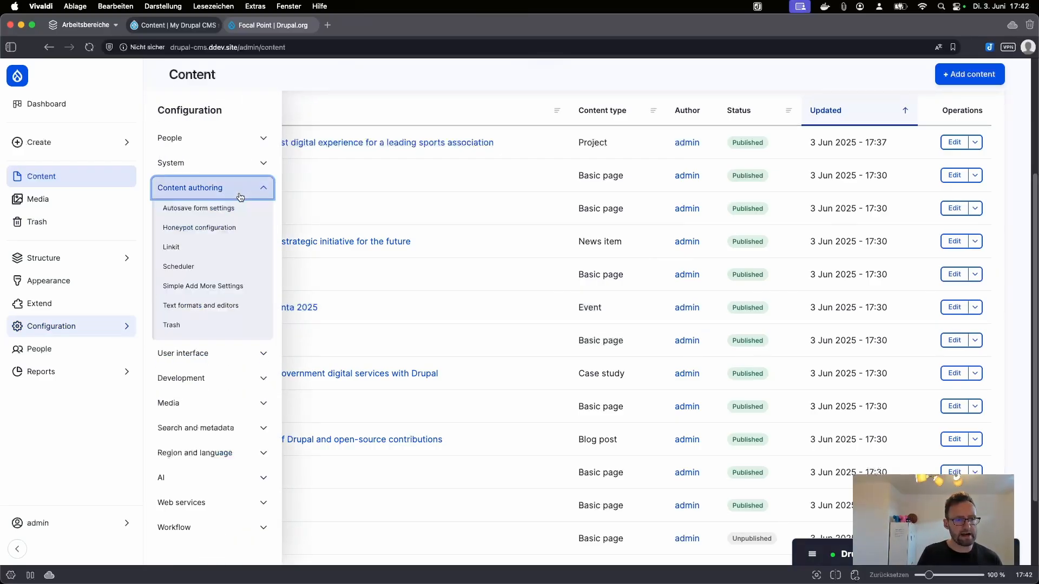
{"action": "left_click", "coordinate": [239, 305]}
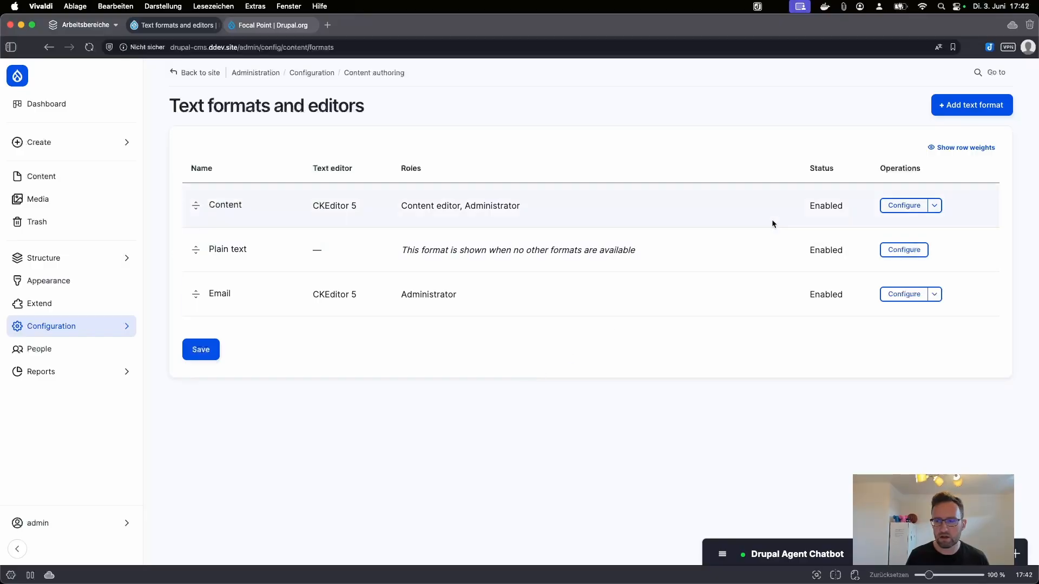
{"action": "left_click", "coordinate": [903, 206]}
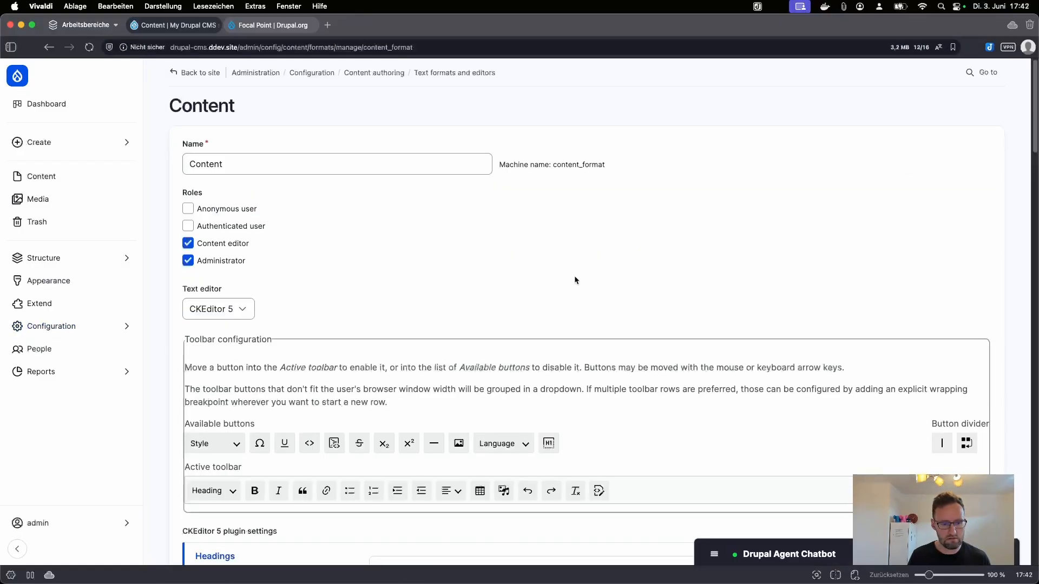
{"action": "scroll", "coordinate": [570, 407], "scroll_direction": "down", "scroll_amount": 5}
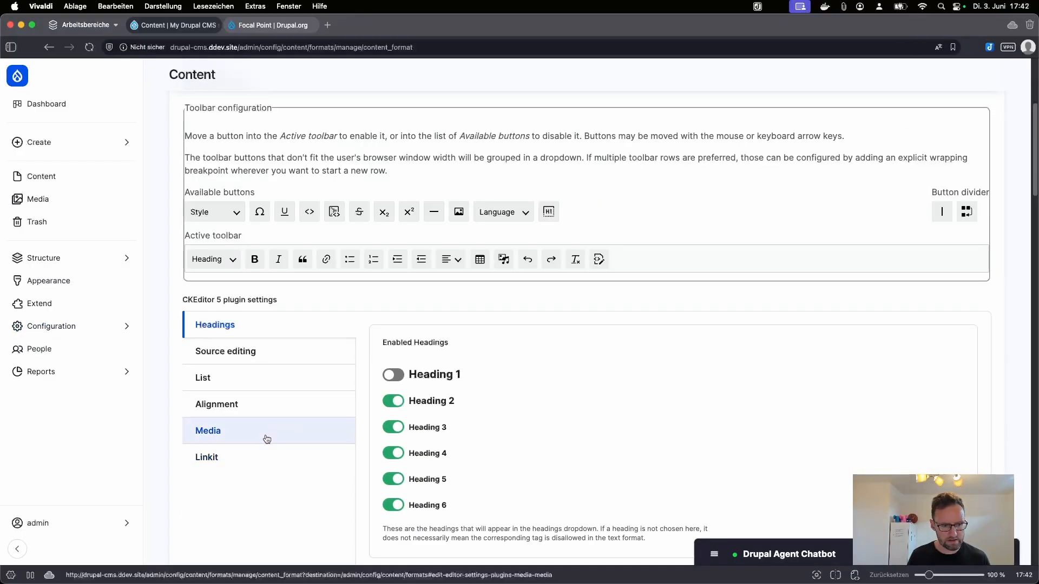
{"action": "scroll", "coordinate": [247, 439], "scroll_direction": "down", "scroll_amount": 4}
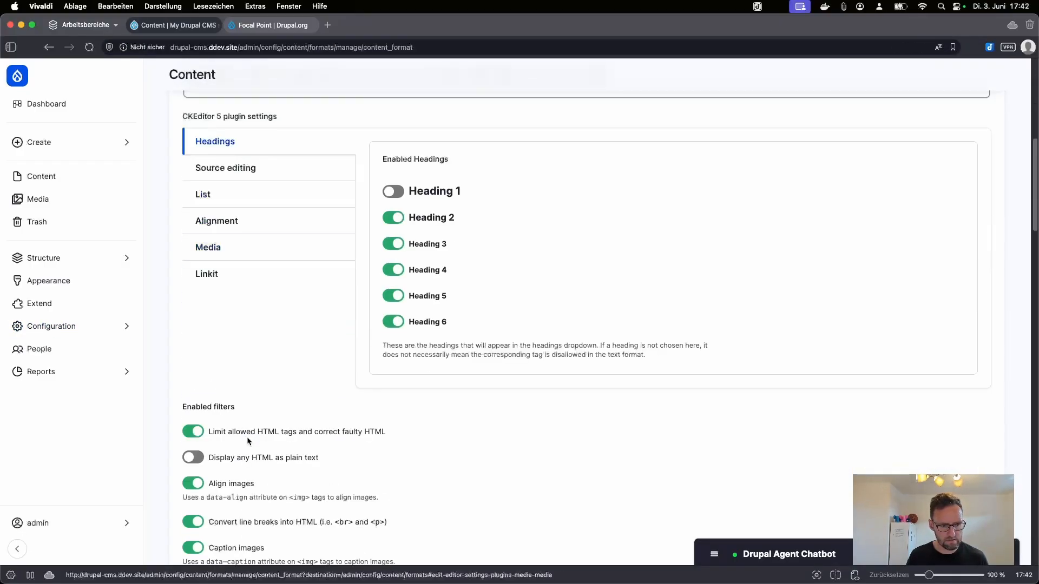
{"action": "left_click", "coordinate": [78, 298]}
Step: Filter modules by 'ai ckedit' and install AI CKEditor integration
{"action": "left_click", "coordinate": [304, 183]}
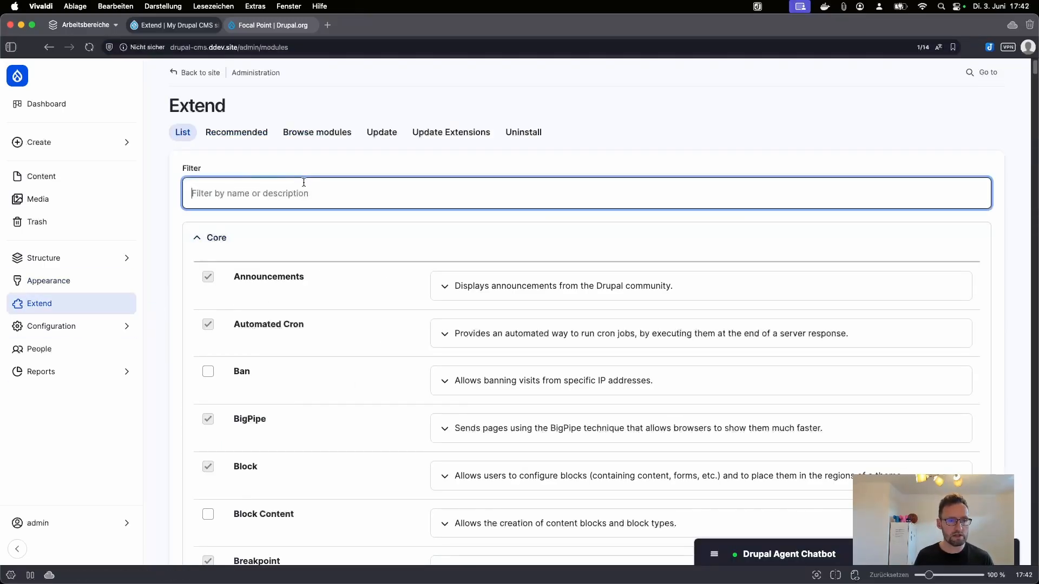
{"action": "type", "text": "ai ckedit"}
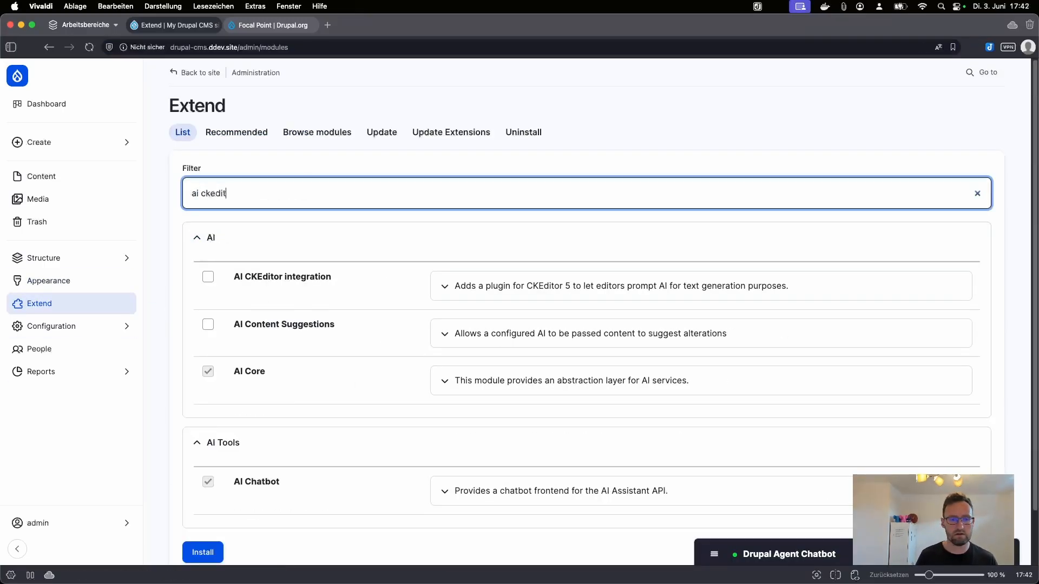
{"action": "left_click", "coordinate": [207, 278]}
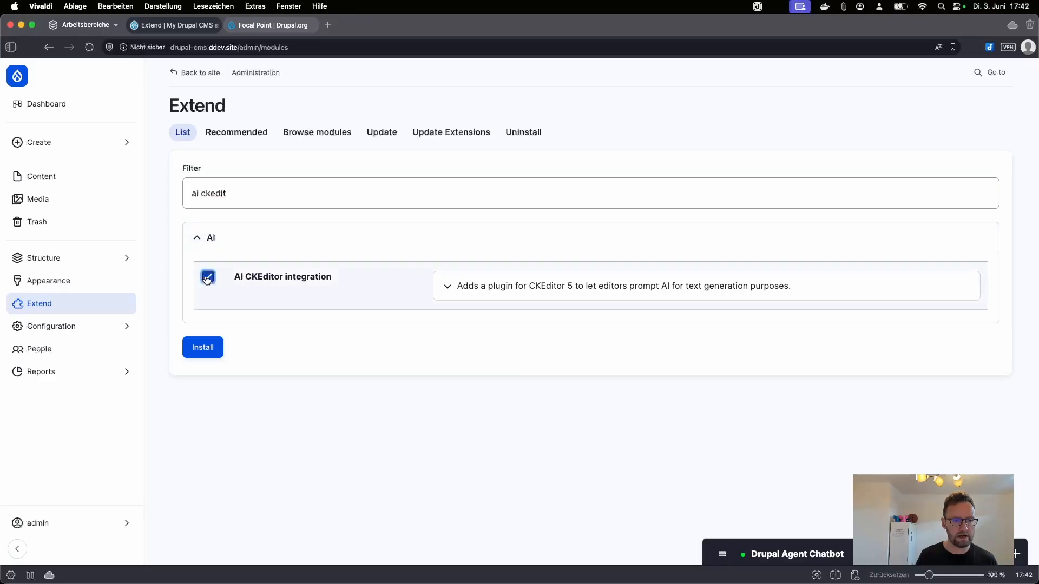
{"action": "left_click", "coordinate": [214, 357]}
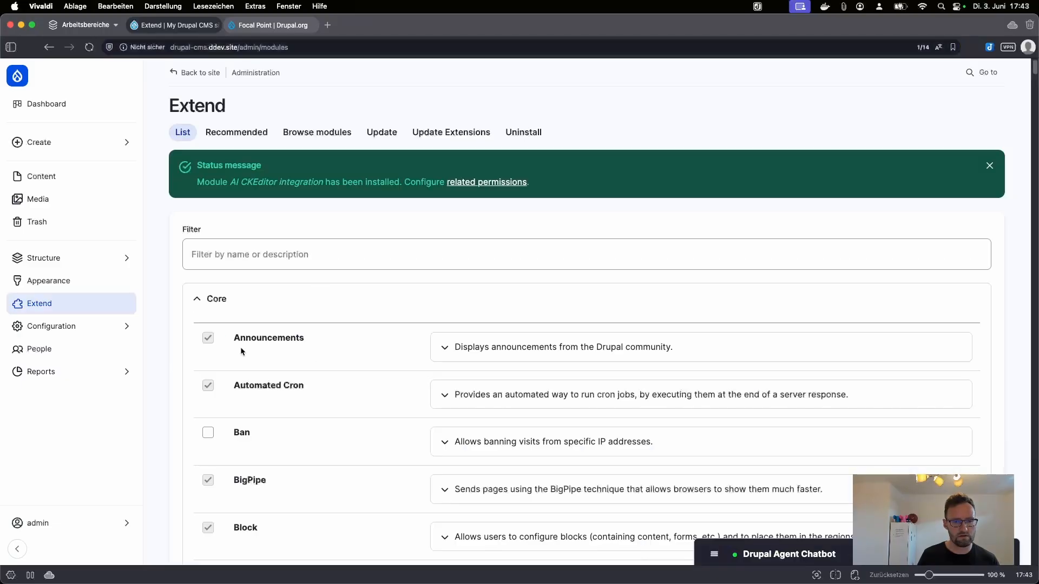
{"action": "left_click", "coordinate": [95, 322]}
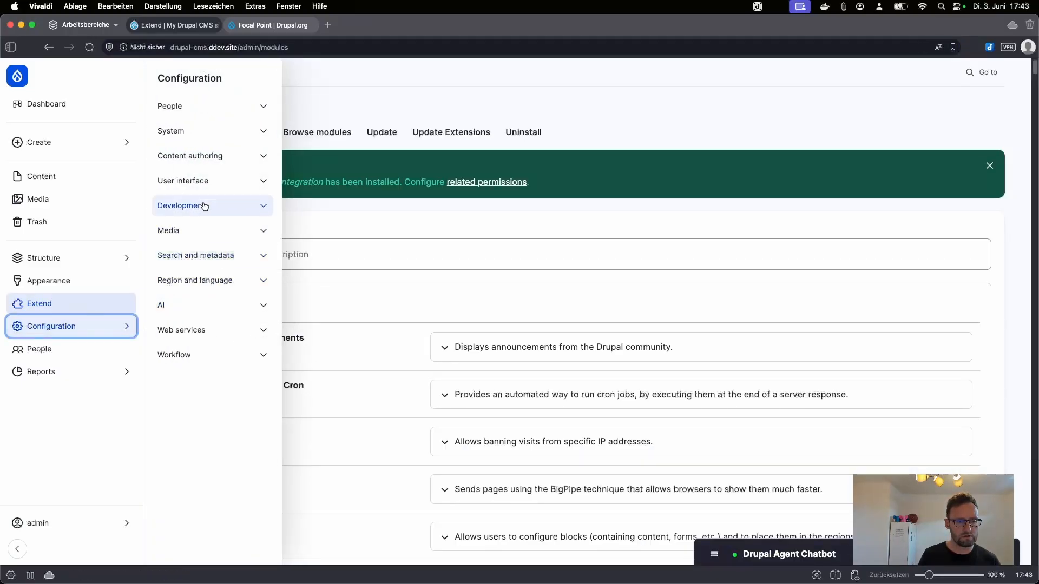
Step: Add the AI CKEditor button to the end of the Content format's active toolbar
{"action": "left_click", "coordinate": [225, 159]}
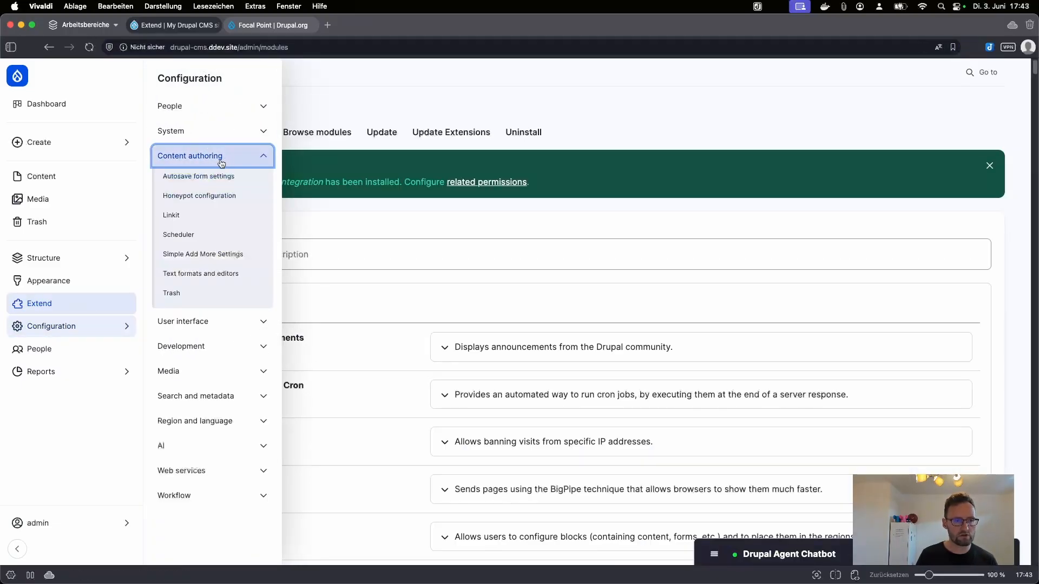
{"action": "left_click", "coordinate": [205, 273]}
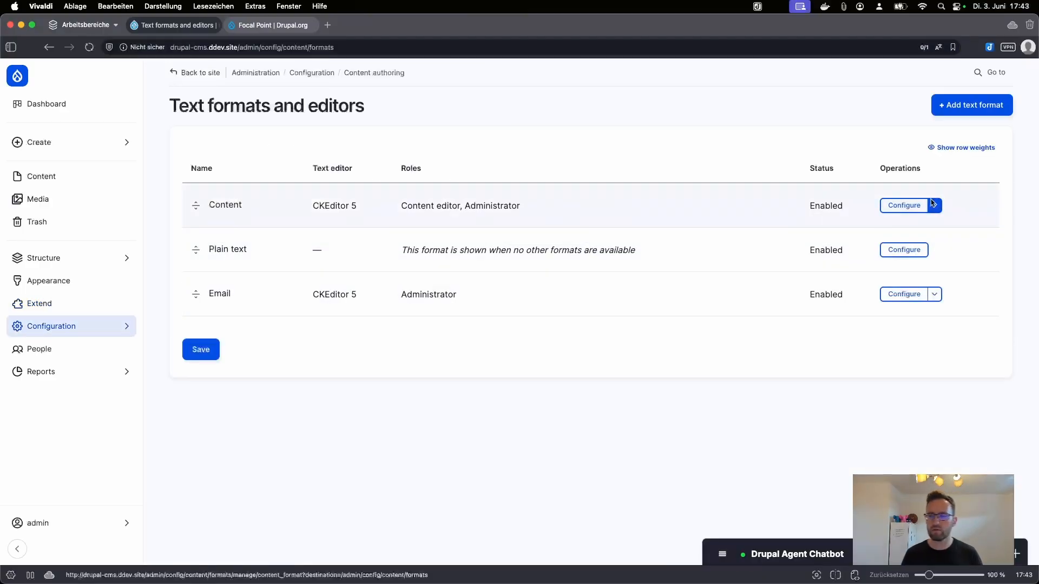
{"action": "left_click", "coordinate": [903, 205]}
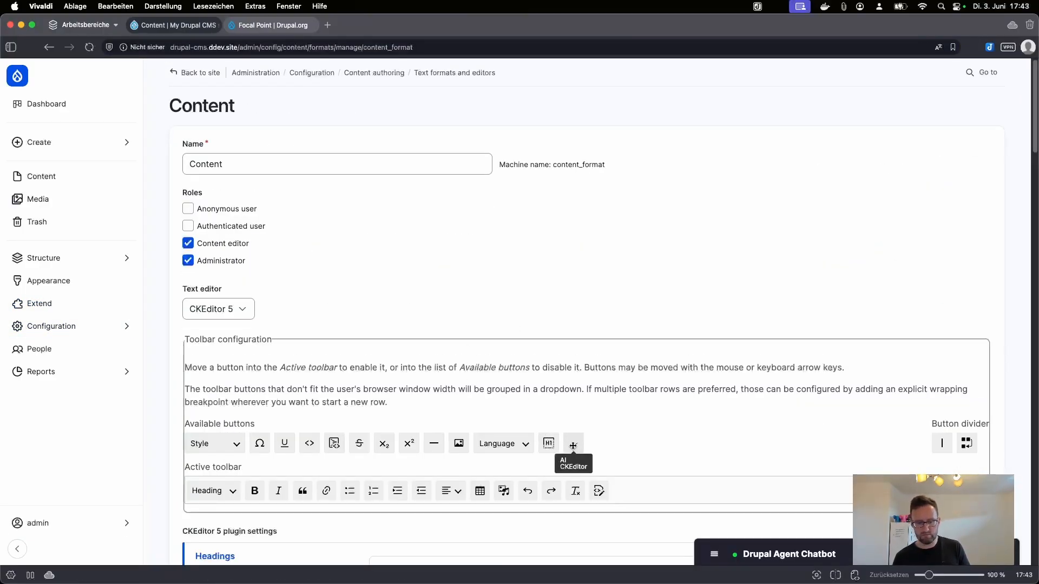
{"action": "scroll", "coordinate": [573, 446], "scroll_direction": "down", "scroll_amount": 5}
{"action": "left_click", "coordinate": [577, 213]}
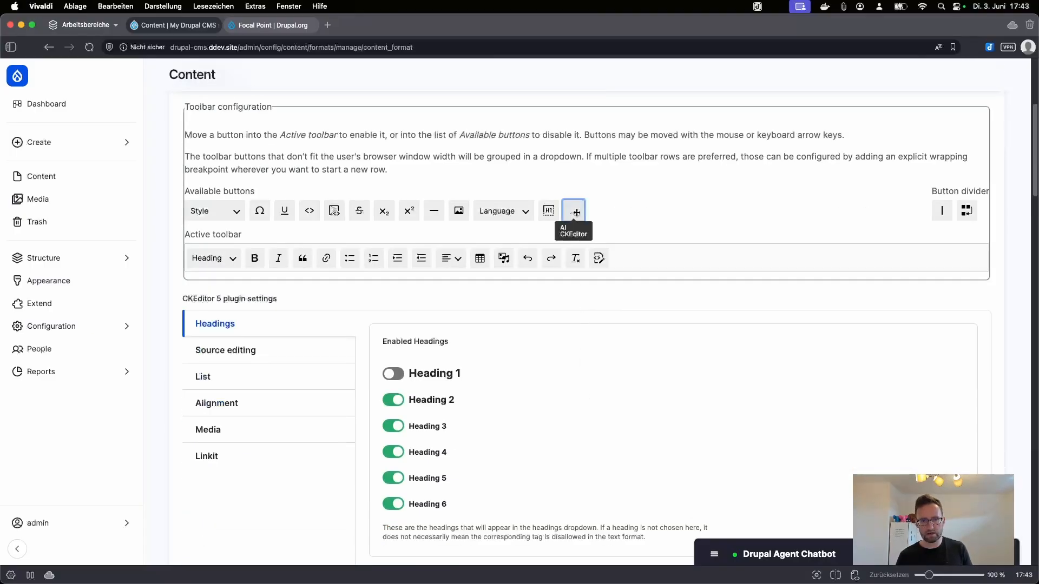
{"action": "left_click_drag", "start_coordinate": [577, 213], "coordinate": [621, 260]}
Step: Enable the Fix spelling and Generate with AI tools in the AI tools plugin settings
{"action": "scroll", "coordinate": [352, 414], "scroll_direction": "down", "scroll_amount": 2}
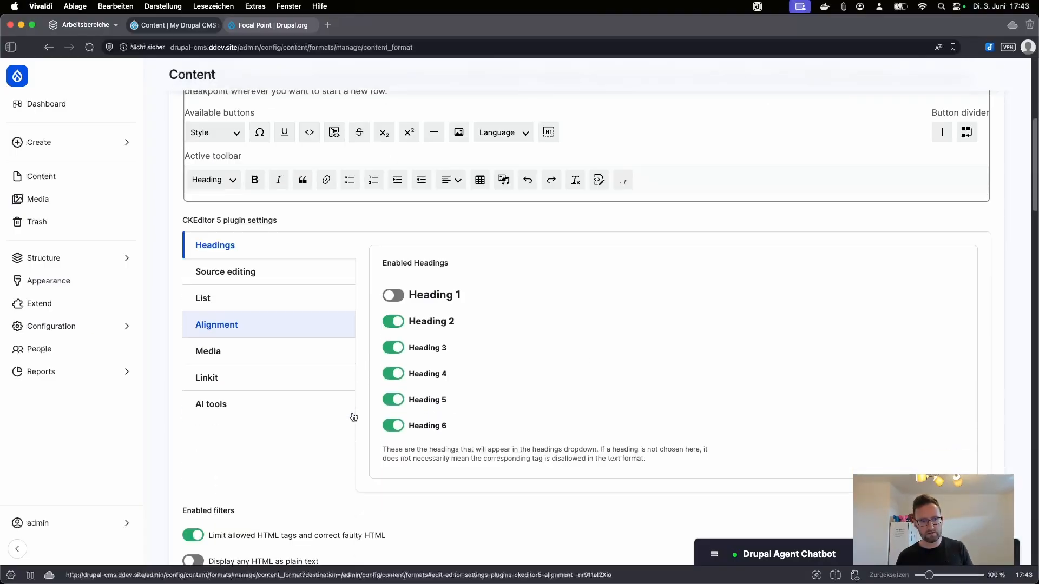
{"action": "left_click", "coordinate": [210, 403]}
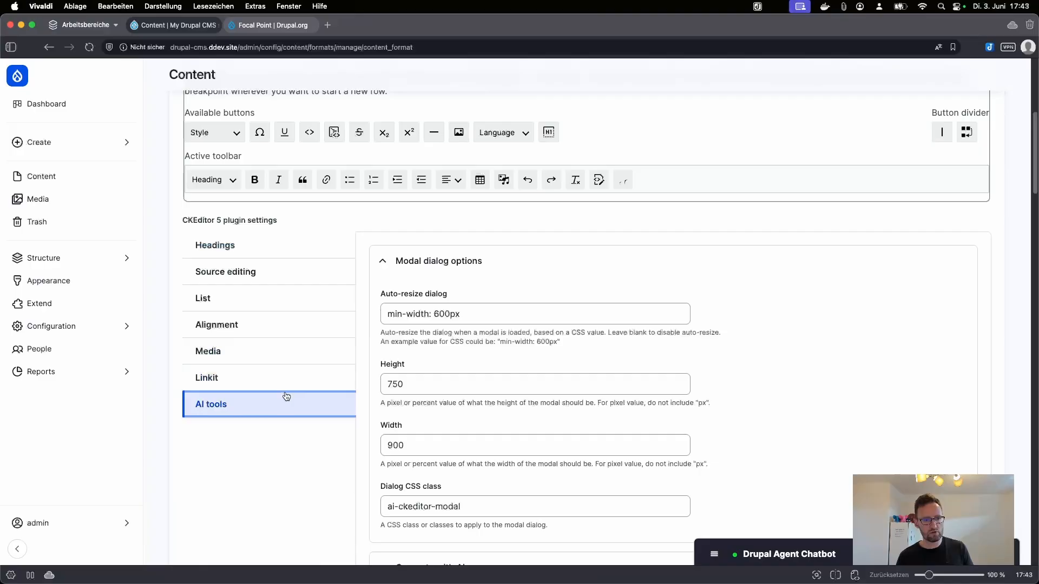
{"action": "scroll", "coordinate": [434, 419], "scroll_direction": "down", "scroll_amount": 6}
{"action": "scroll", "coordinate": [545, 441], "scroll_direction": "down", "scroll_amount": 3}
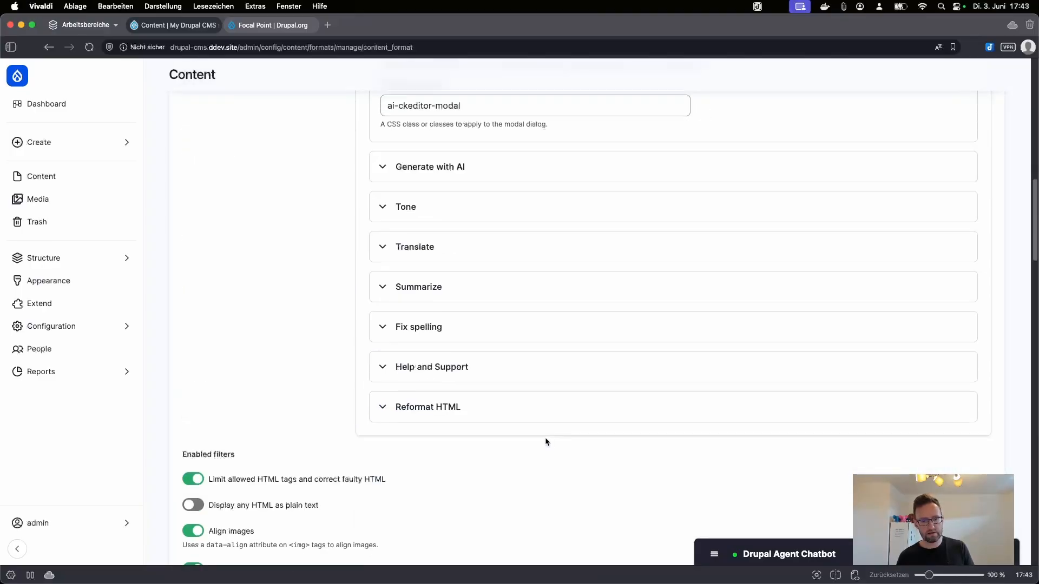
{"action": "left_click", "coordinate": [450, 324]}
{"action": "left_click", "coordinate": [397, 384]}
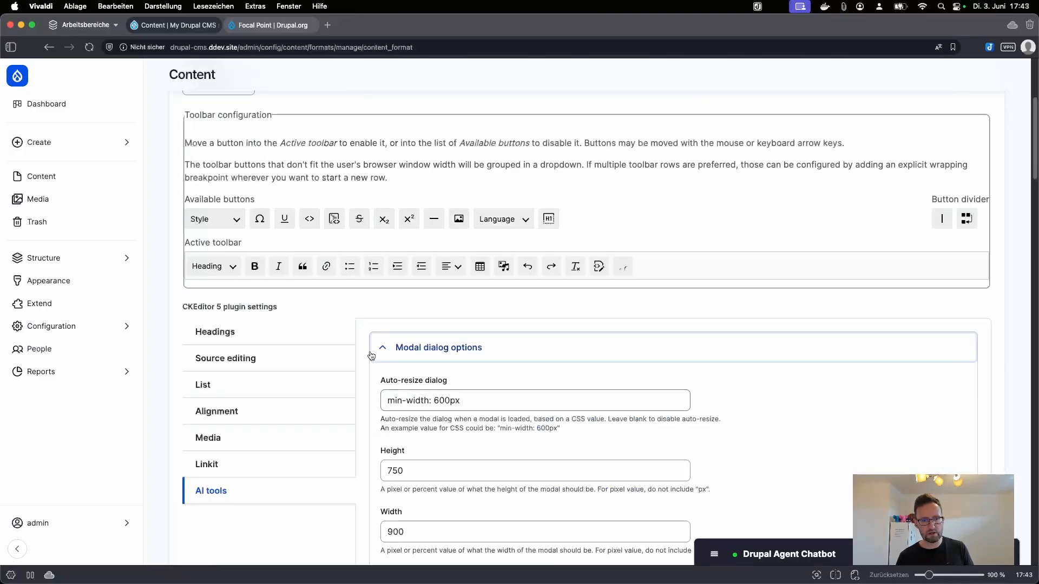
{"action": "scroll", "coordinate": [382, 437], "scroll_direction": "down", "scroll_amount": 9}
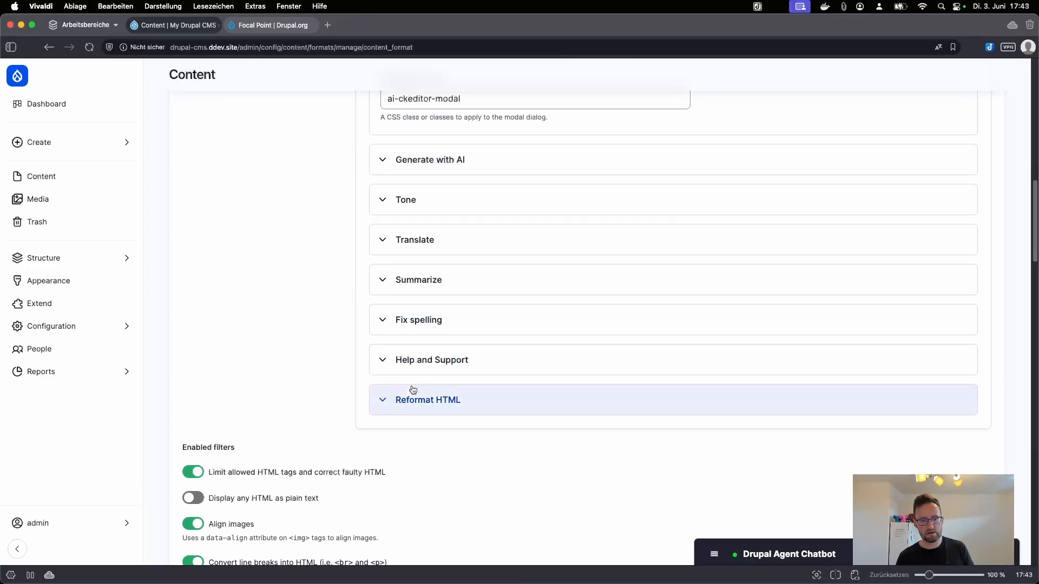
{"action": "scroll", "coordinate": [396, 229], "scroll_direction": "up", "scroll_amount": 1}
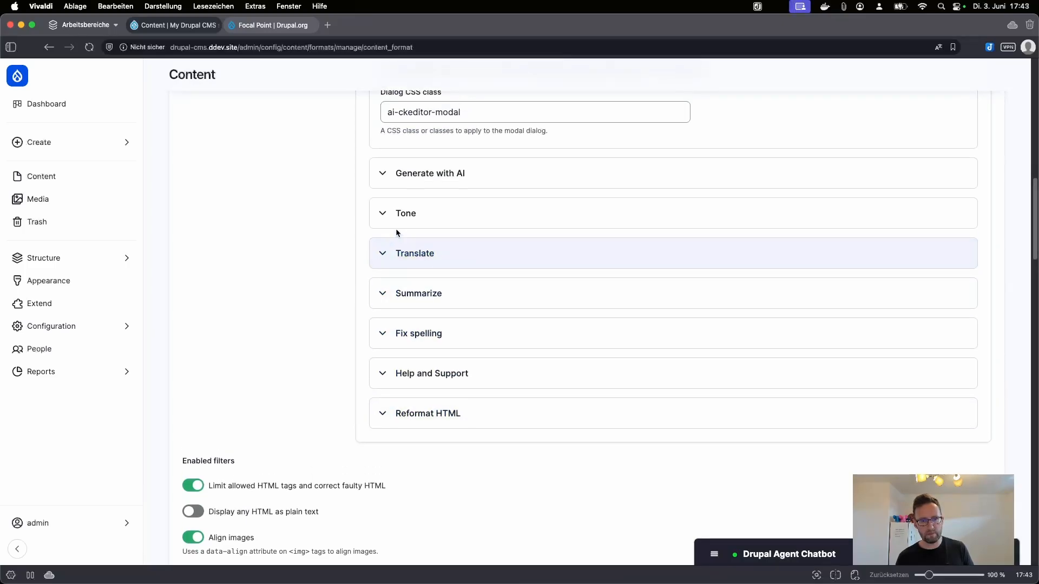
{"action": "left_click", "coordinate": [385, 172]}
{"action": "left_click", "coordinate": [398, 228]}
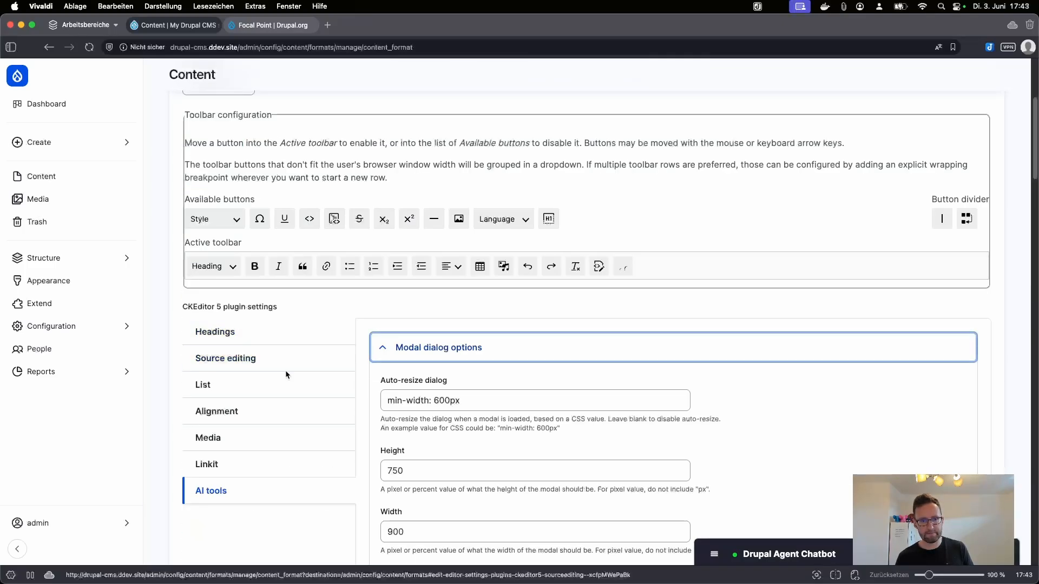
Step: Save the Content text format configuration
{"action": "scroll", "coordinate": [285, 370], "scroll_direction": "down", "scroll_amount": 15}
{"action": "scroll", "coordinate": [251, 496], "scroll_direction": "down", "scroll_amount": 15}
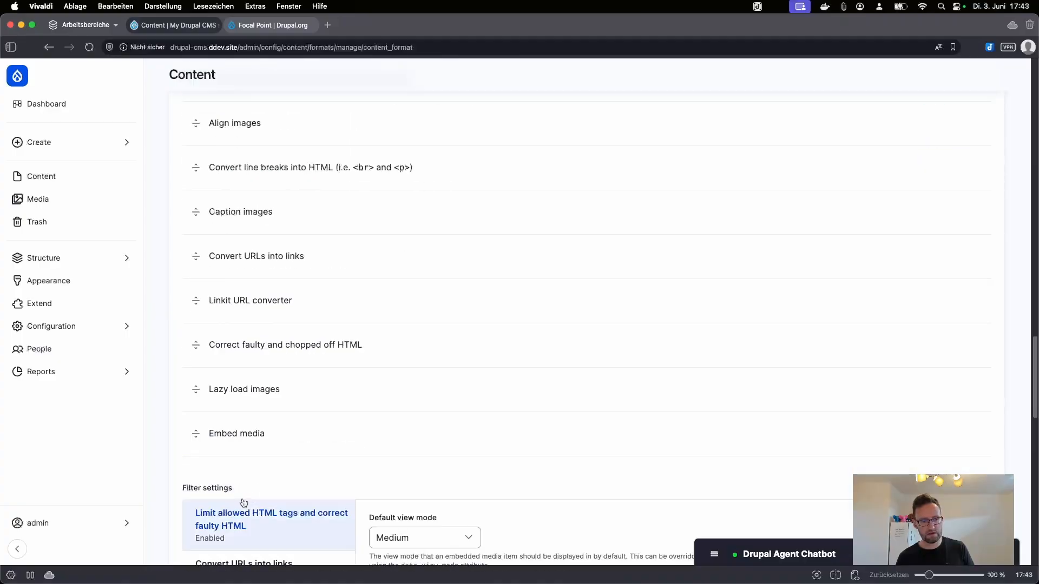
{"action": "left_click", "coordinate": [211, 500]}
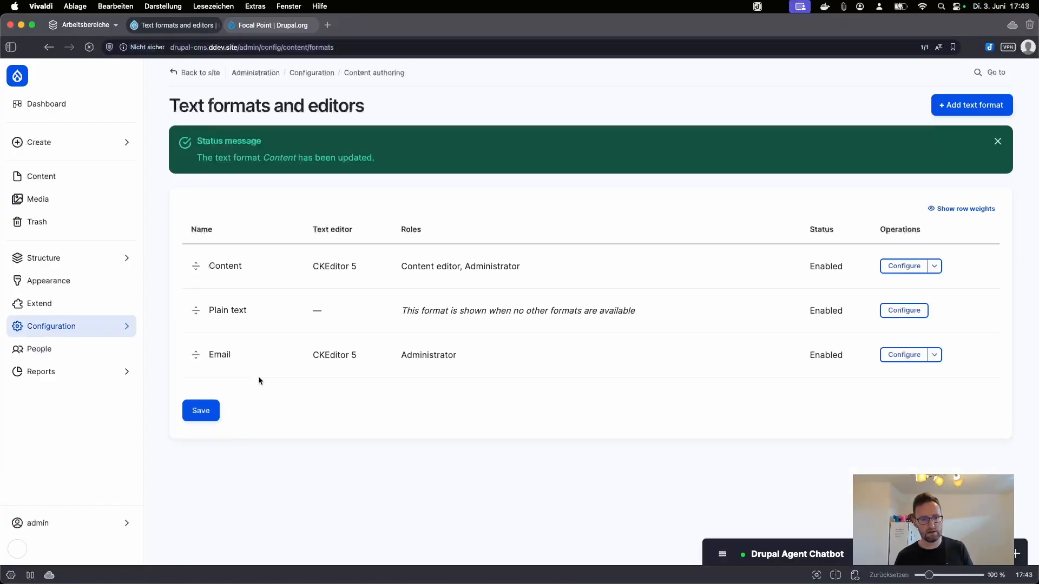
{"action": "left_click", "coordinate": [79, 176]}
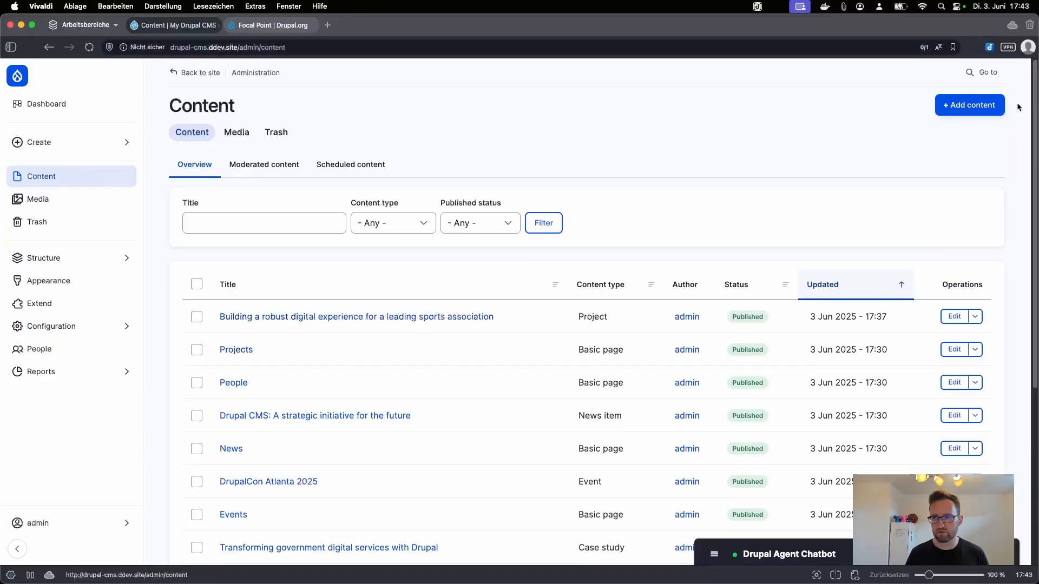
{"action": "left_click", "coordinate": [969, 105]}
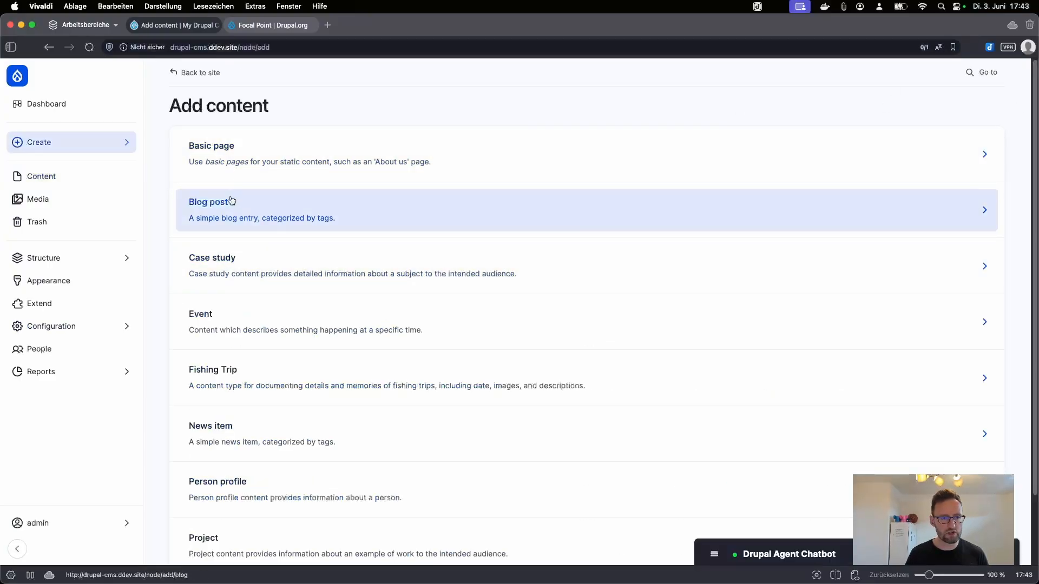
Step: Look over the Blog post and Fishing Trip add forms, then return to the content overview
{"action": "left_click", "coordinate": [232, 223]}
{"action": "key", "text": "super+bracketleft"}
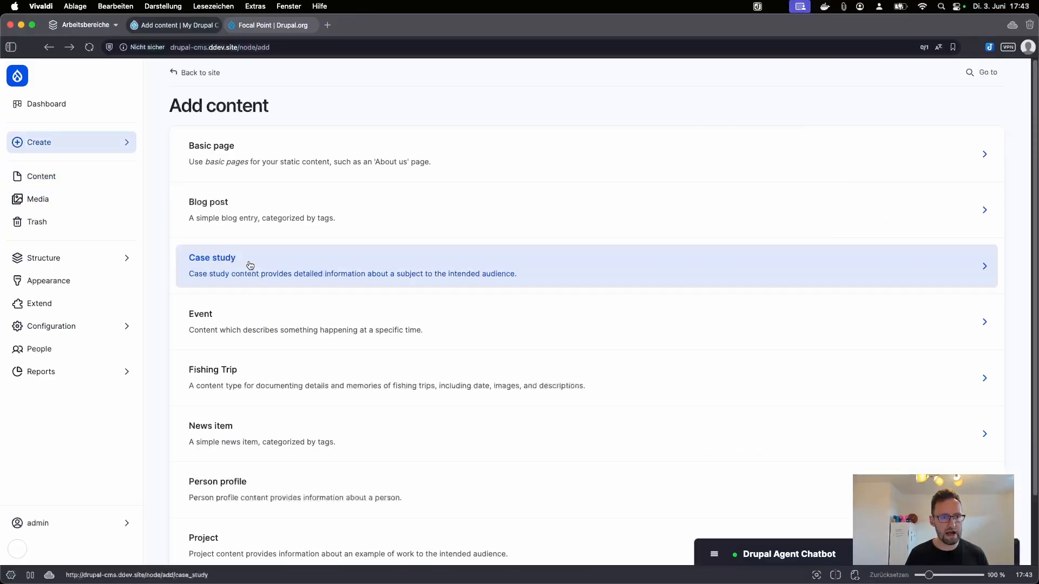
{"action": "left_click", "coordinate": [262, 382]}
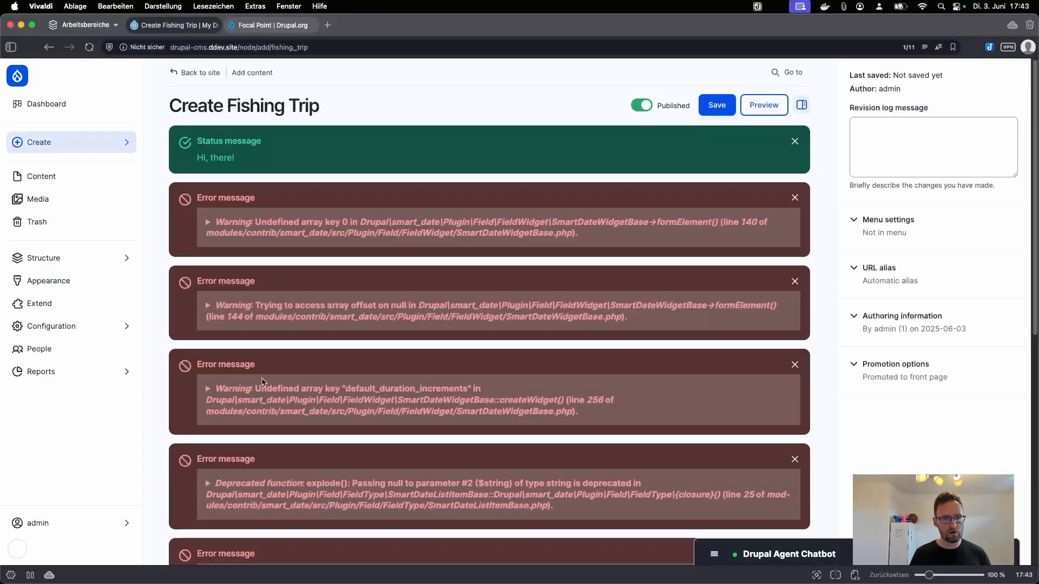
{"action": "scroll", "coordinate": [261, 405], "scroll_direction": "down", "scroll_amount": 10}
{"action": "scroll", "coordinate": [263, 421], "scroll_direction": "up", "scroll_amount": 3}
{"action": "scroll", "coordinate": [262, 421], "scroll_direction": "up", "scroll_amount": 4}
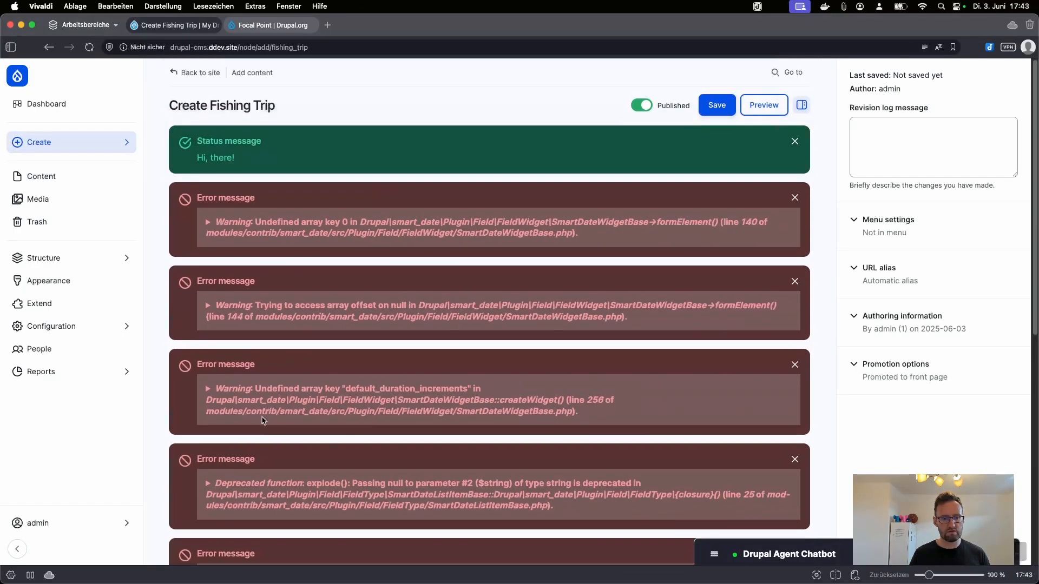
{"action": "scroll", "coordinate": [270, 432], "scroll_direction": "down", "scroll_amount": 8}
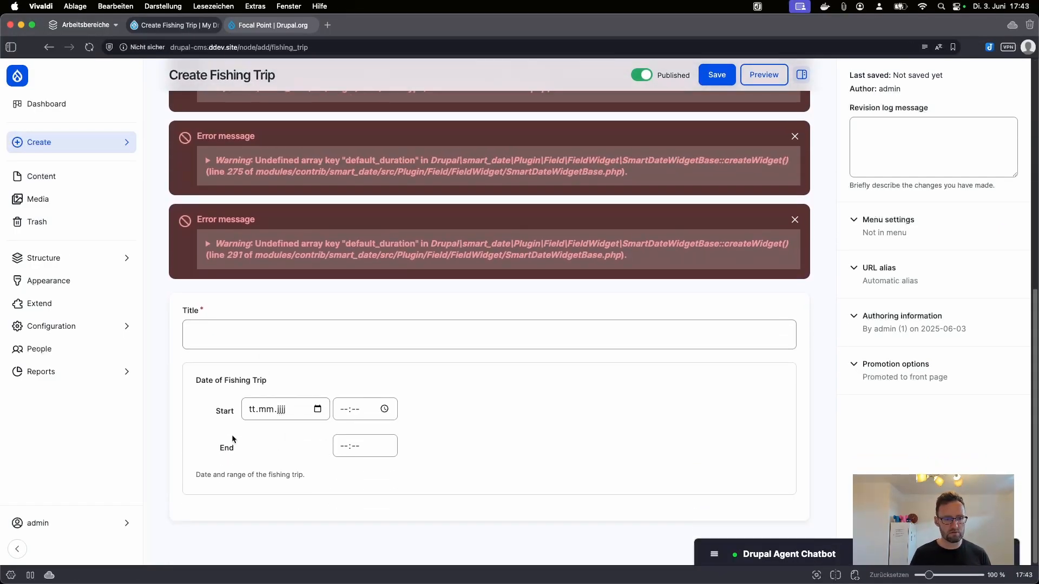
{"action": "left_click", "coordinate": [373, 335]}
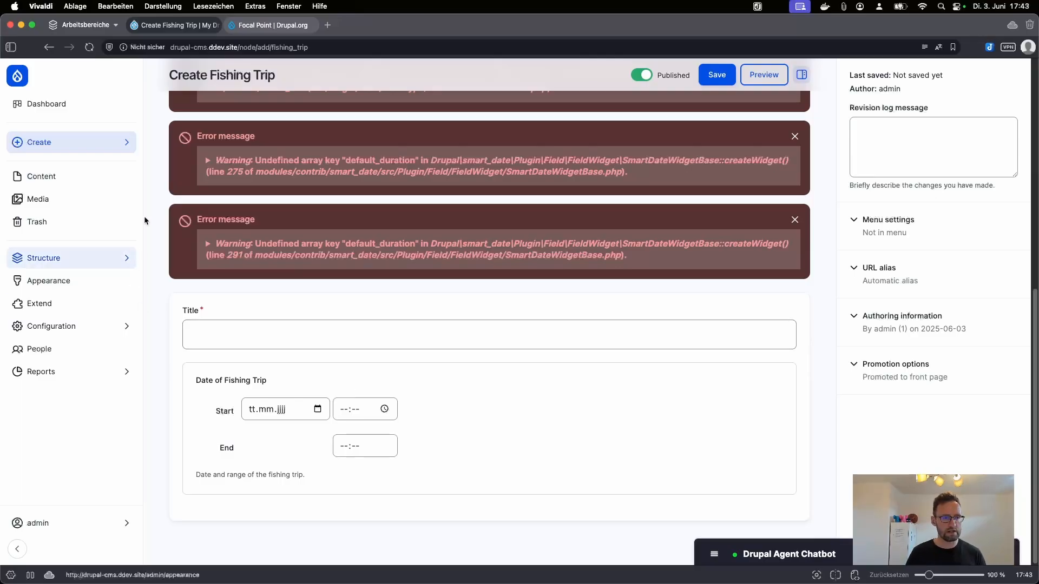
{"action": "left_click", "coordinate": [41, 176]}
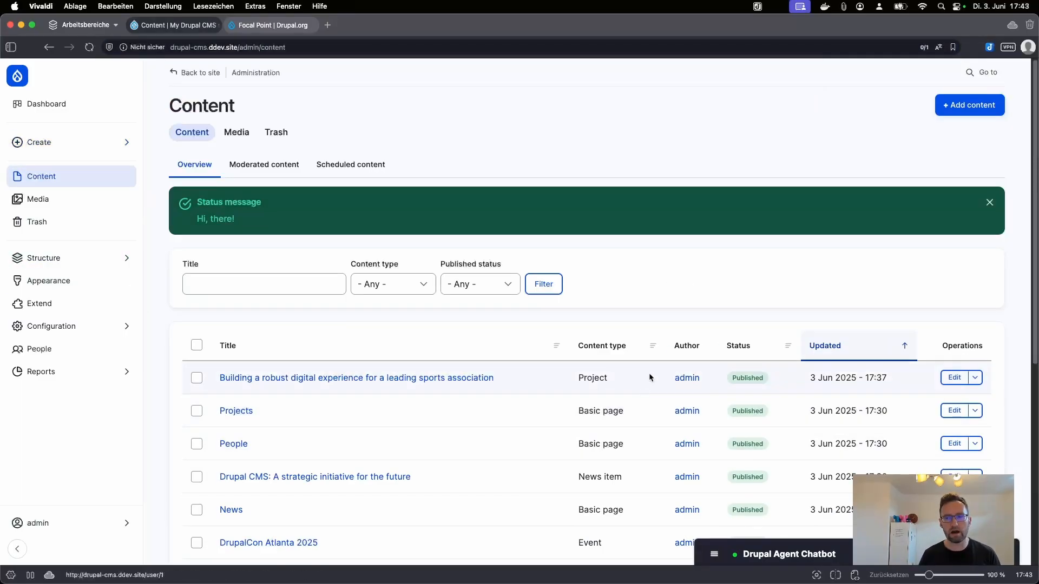
Step: Start a new Blog post titled 'My fishing trip'
{"action": "left_click", "coordinate": [955, 105]}
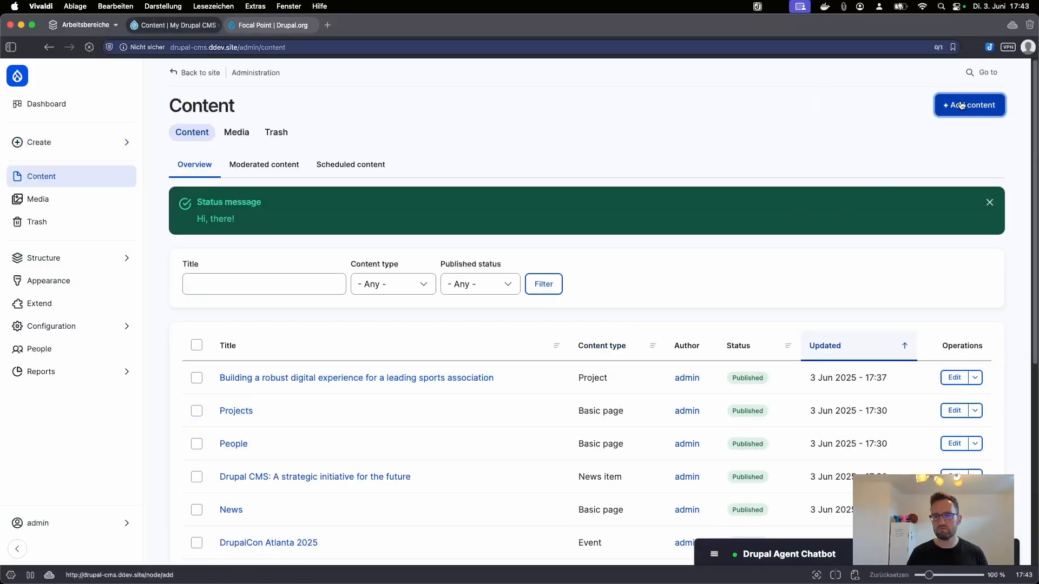
{"action": "left_click", "coordinate": [217, 204]}
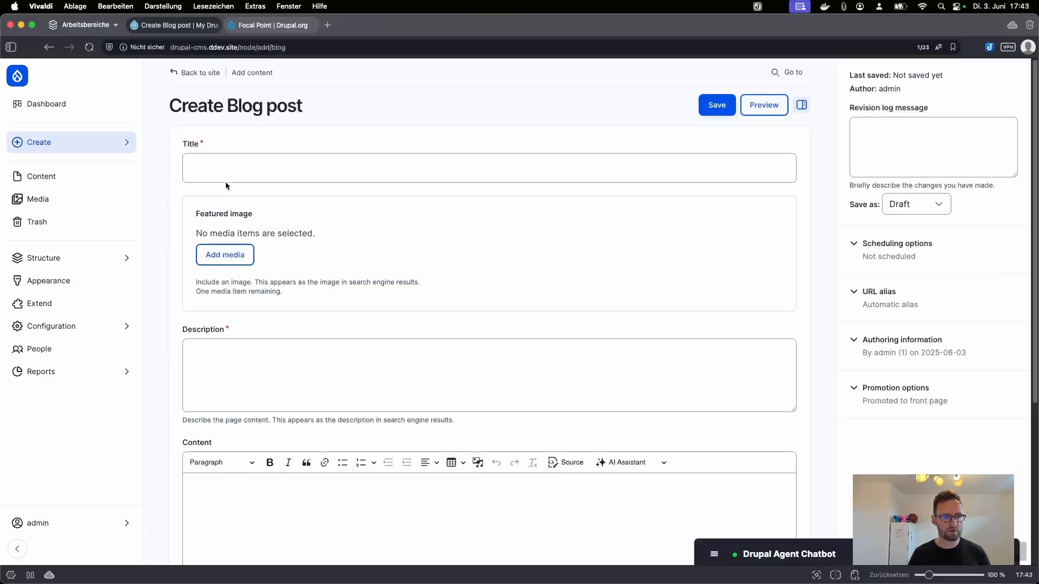
{"action": "left_click", "coordinate": [226, 177]}
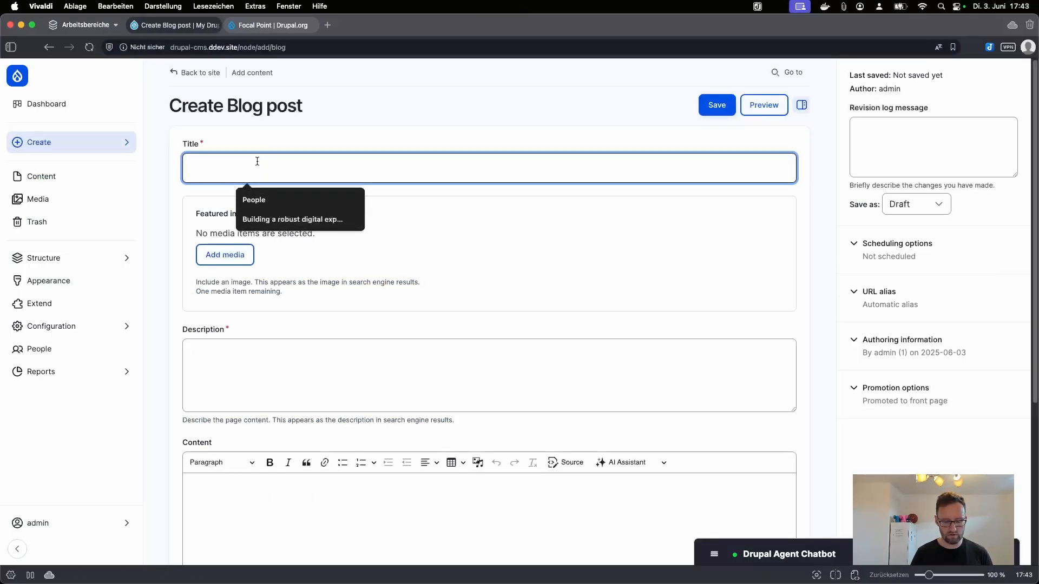
{"action": "type", "text": "F"}
{"action": "type", "text": "My fishi"}
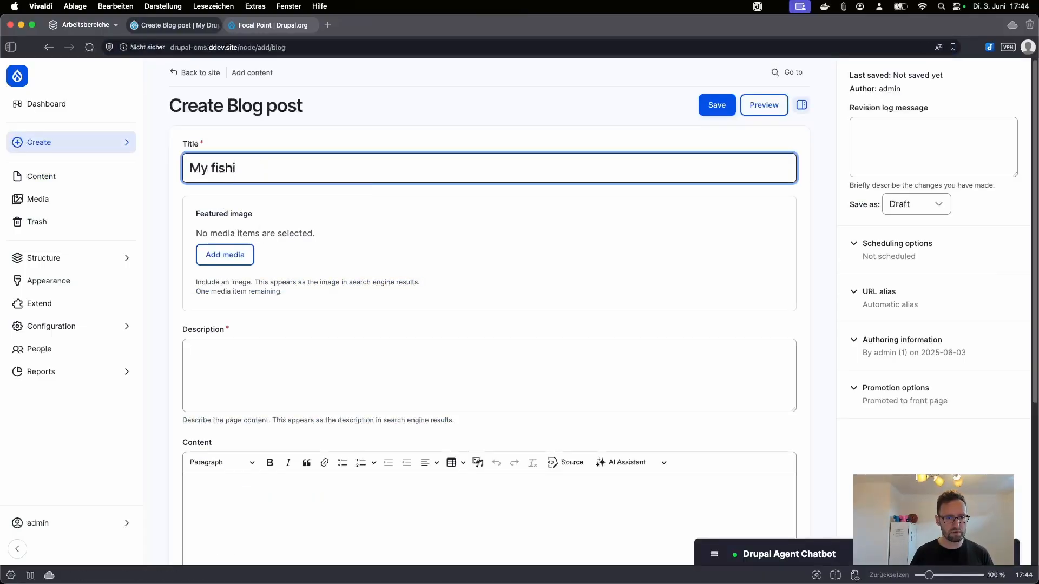
{"action": "type", "text": "ng trip"}
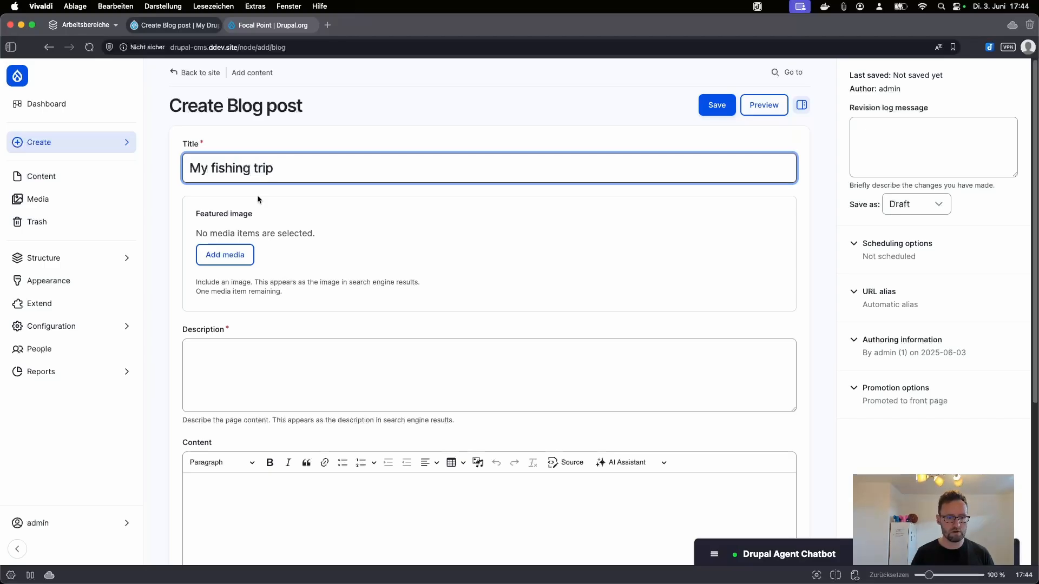
Step: Enter 'Some description' as the blog post's description
{"action": "scroll", "coordinate": [290, 501], "scroll_direction": "down", "scroll_amount": 2}
{"action": "left_click", "coordinate": [243, 285]}
{"action": "type", "text": "Some scription"}
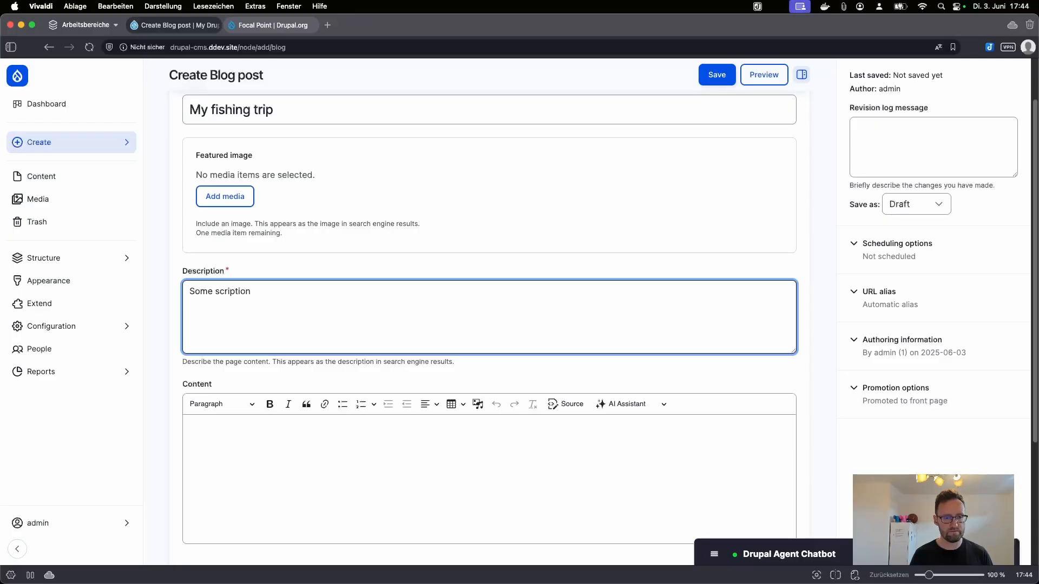
{"action": "key", "text": "BackSpace"}
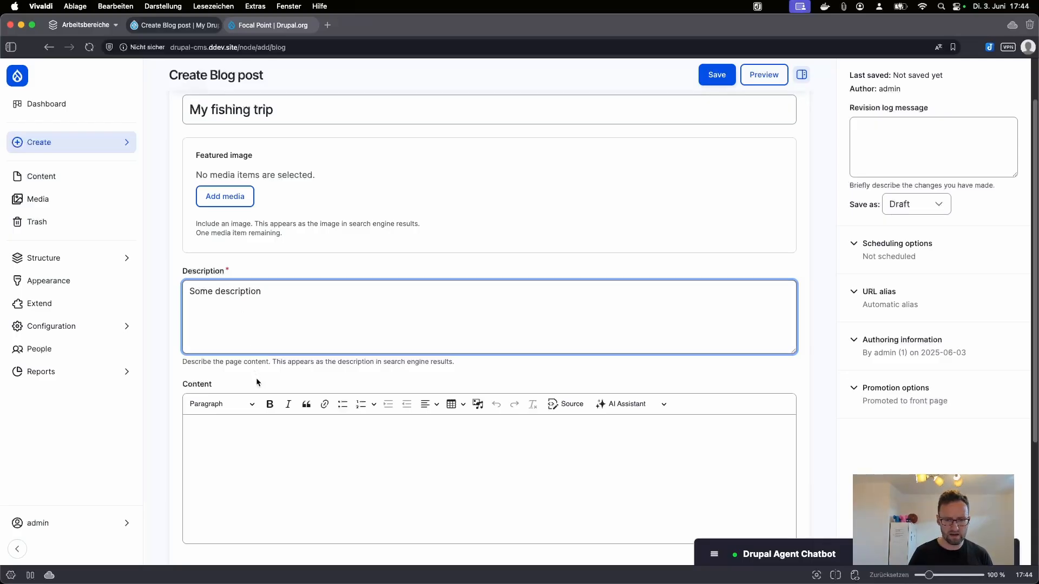
{"action": "scroll", "coordinate": [417, 322], "scroll_direction": "down", "scroll_amount": 5}
{"action": "left_click", "coordinate": [417, 322]}
{"action": "left_click", "coordinate": [636, 247]}
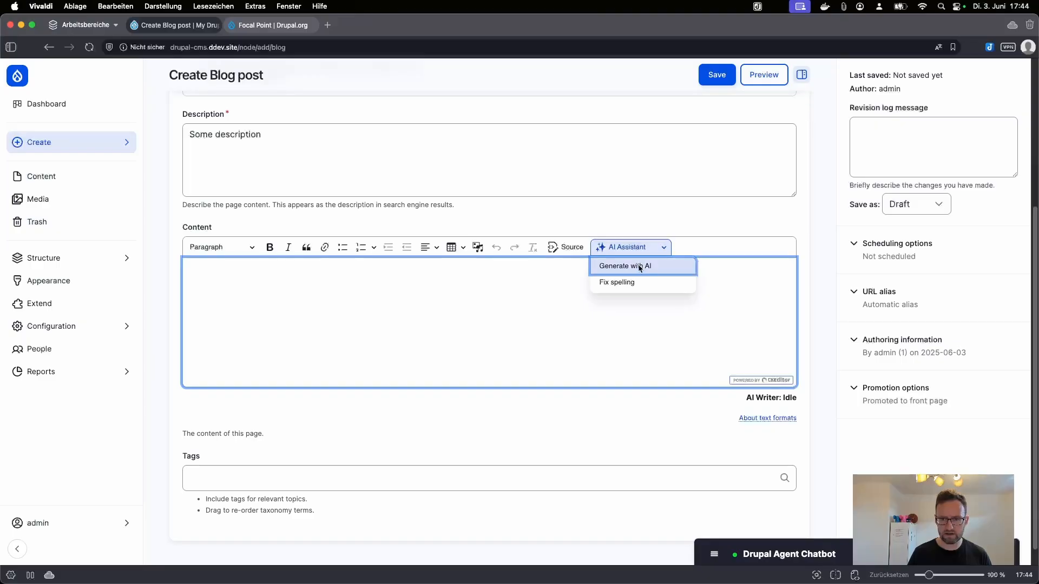
Step: Generate an AI article from the prompt 'Fishing trip in germany' and insert it into the body
{"action": "left_click", "coordinate": [638, 266]}
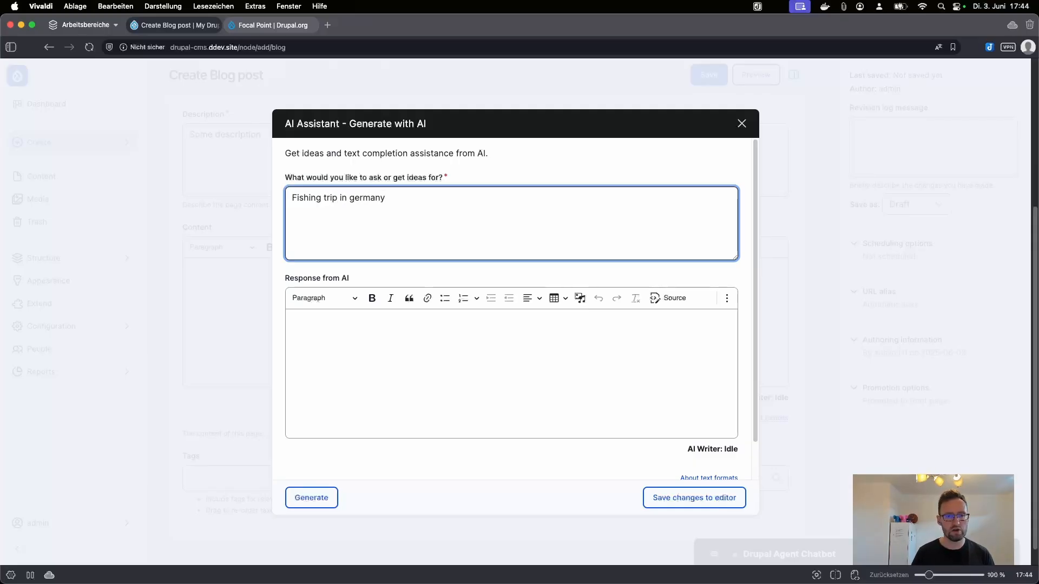
{"action": "left_click", "coordinate": [311, 497]}
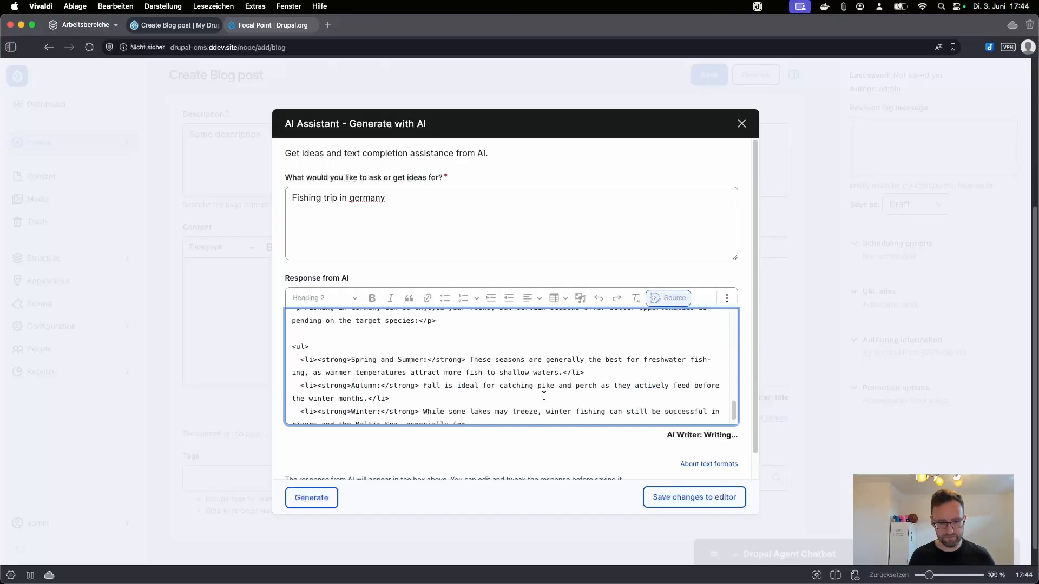
{"action": "scroll", "coordinate": [523, 394], "scroll_direction": "down", "scroll_amount": 1}
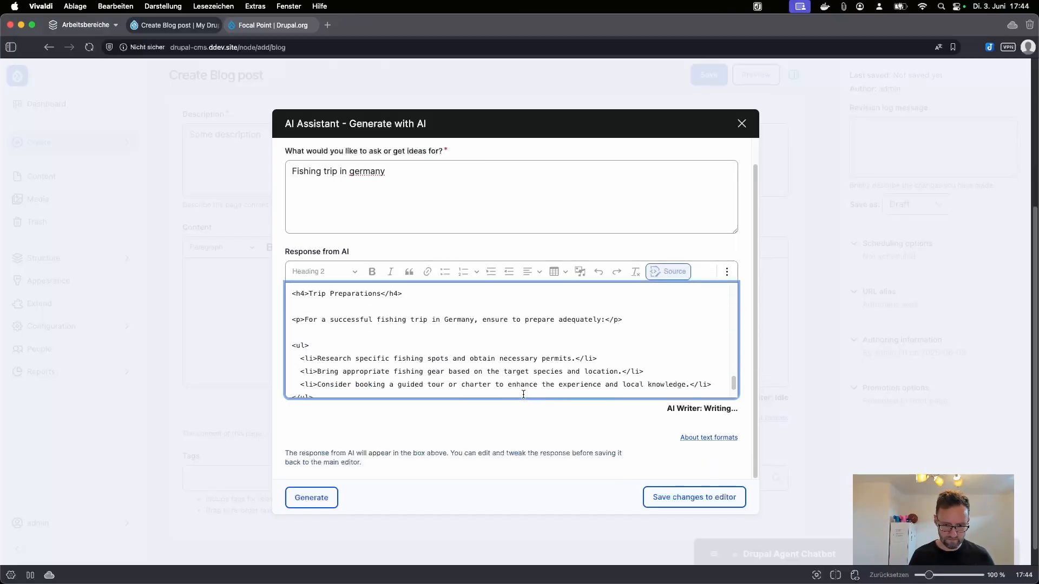
{"action": "scroll", "coordinate": [538, 355], "scroll_direction": "down", "scroll_amount": 10}
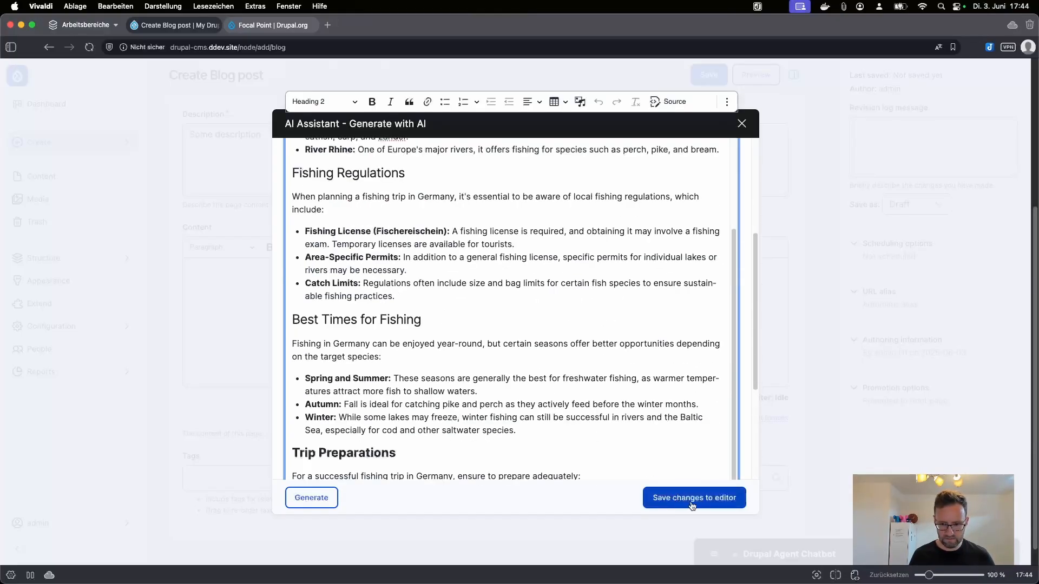
{"action": "left_click", "coordinate": [666, 496]}
{"action": "scroll", "coordinate": [435, 403], "scroll_direction": "down", "scroll_amount": 2}
{"action": "scroll", "coordinate": [434, 404], "scroll_direction": "down", "scroll_amount": 4}
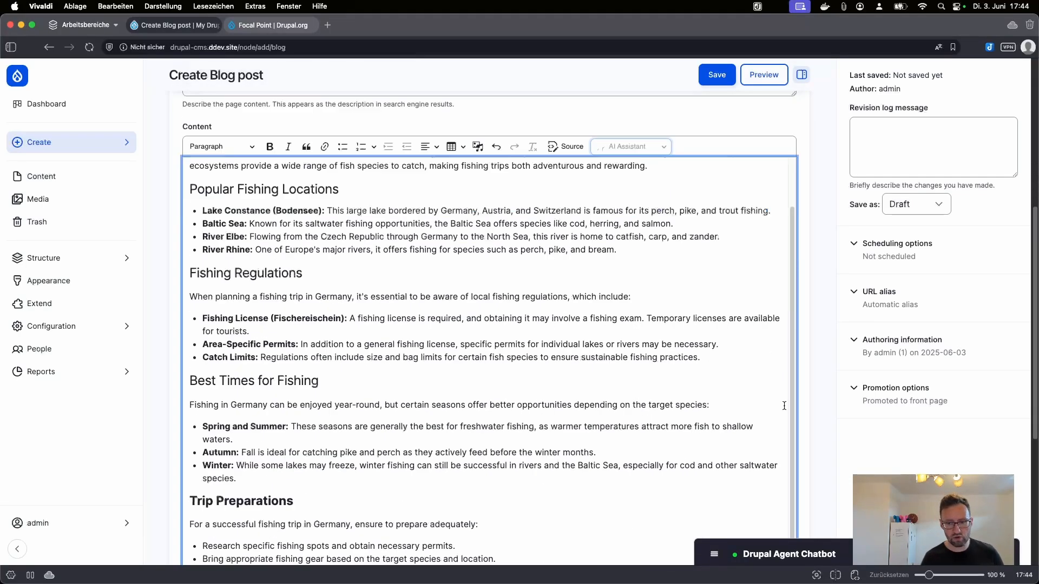
{"action": "scroll", "coordinate": [318, 356], "scroll_direction": "up", "scroll_amount": 6}
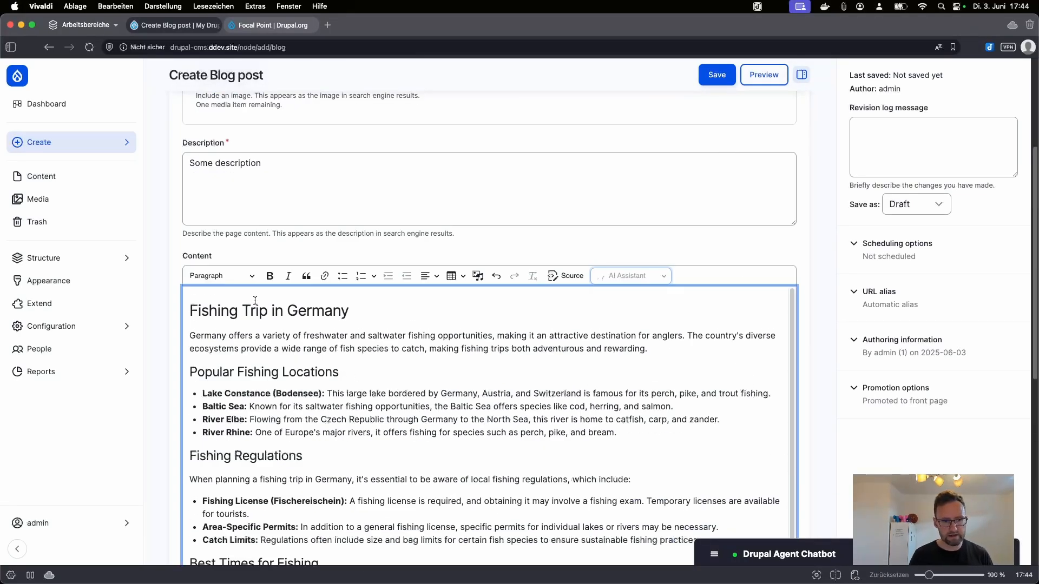
Step: Misspell the article heading as 'Fising Trip in Gernany' and select it
{"action": "left_click", "coordinate": [215, 313]}
{"action": "key", "text": "Delete"}
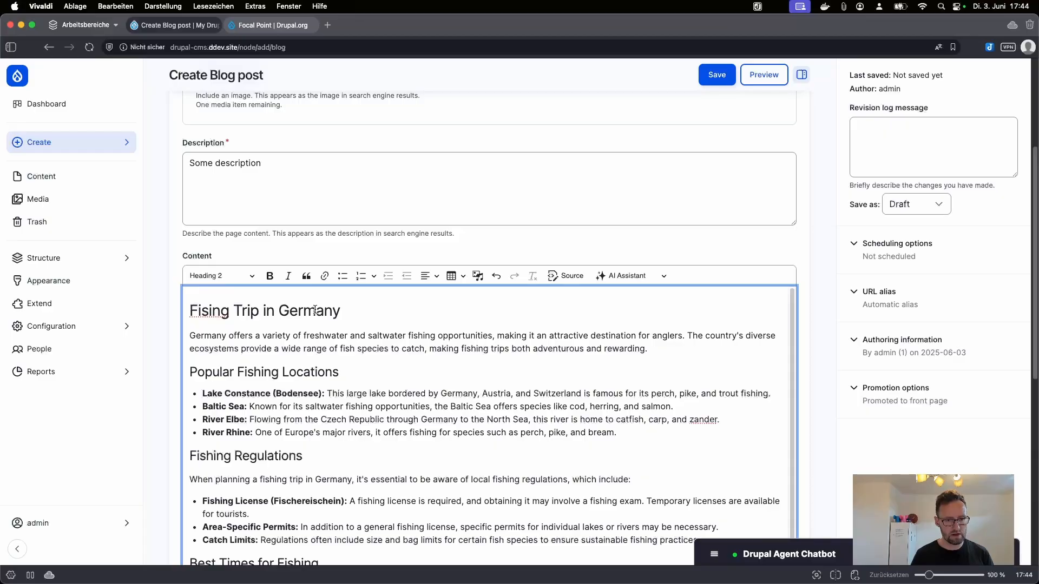
{"action": "key", "text": "BackSpace"}
{"action": "type", "text": "n"}
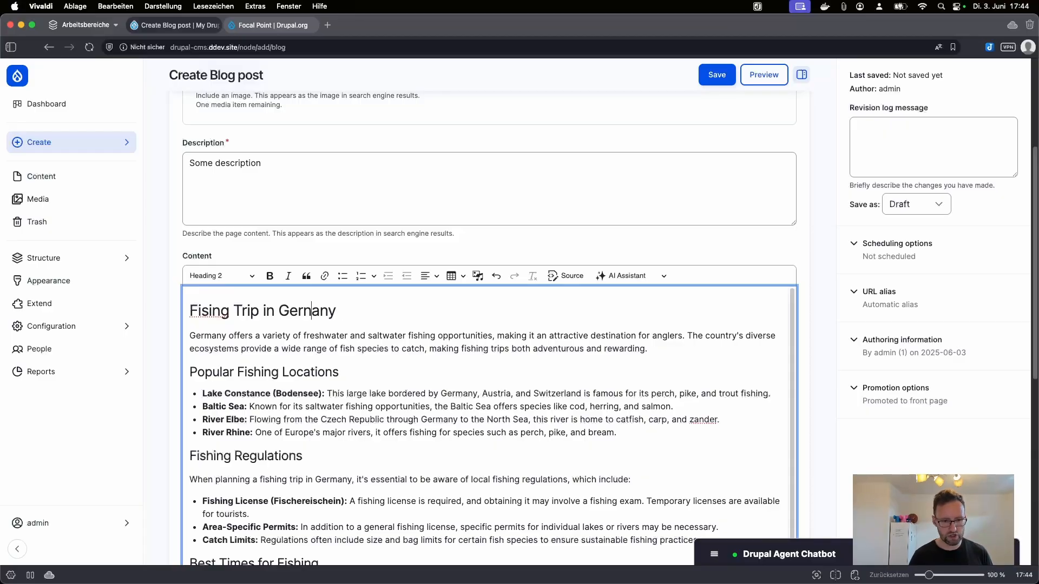
{"action": "left_click_drag", "start_coordinate": [338, 317], "coordinate": [181, 313]}
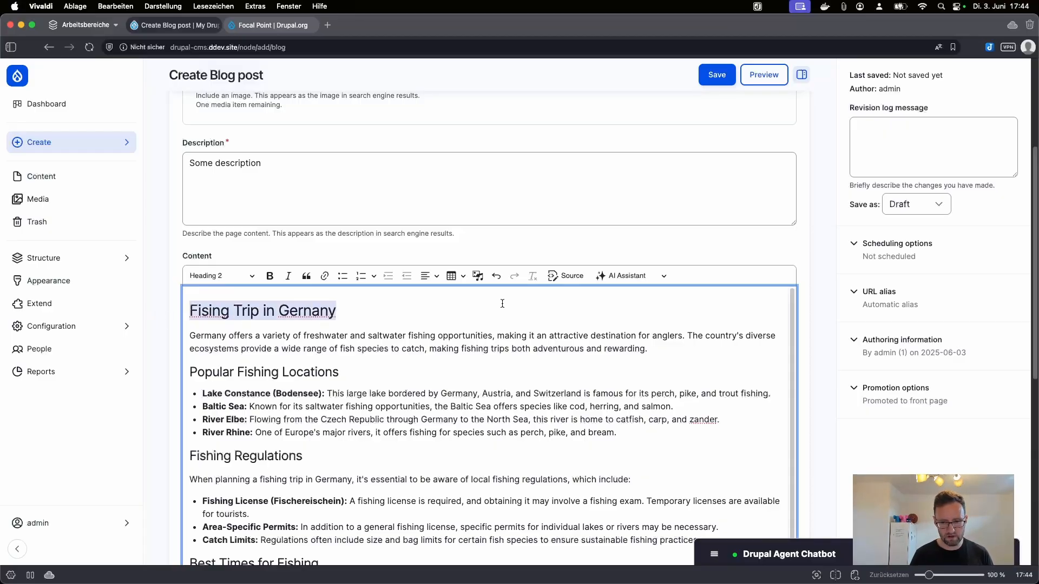
{"action": "left_click", "coordinate": [660, 273]}
Step: Use AI Fix spelling to correct the heading to 'Fishing Trip in Germany'
{"action": "left_click", "coordinate": [647, 307]}
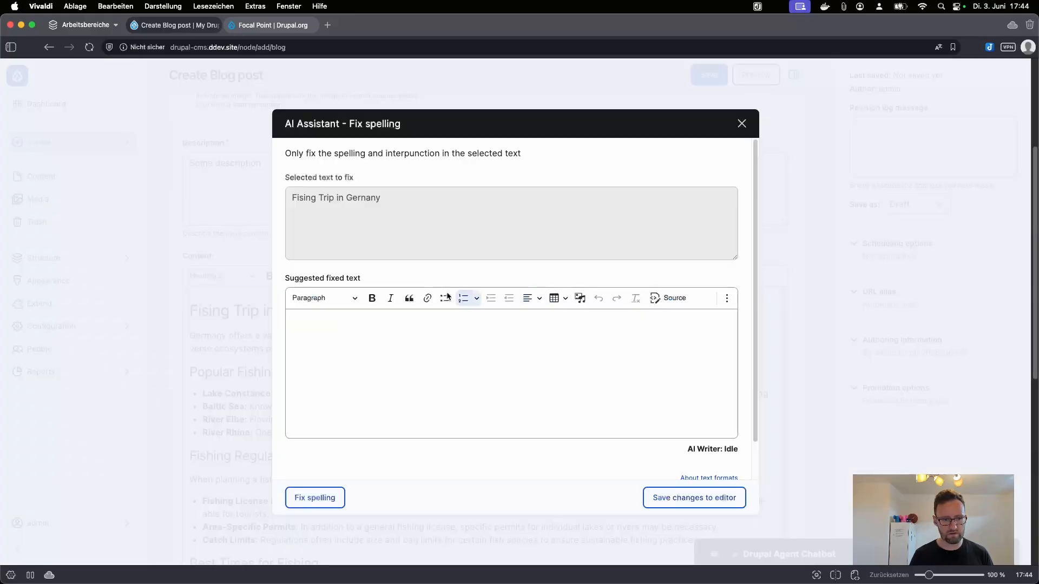
{"action": "left_click", "coordinate": [336, 503]}
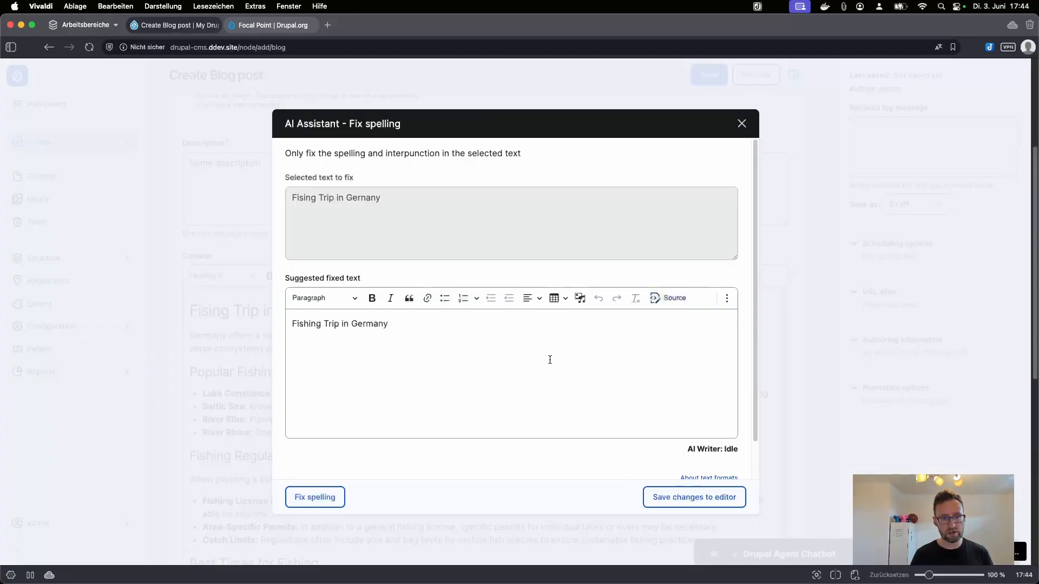
{"action": "left_click", "coordinate": [685, 498]}
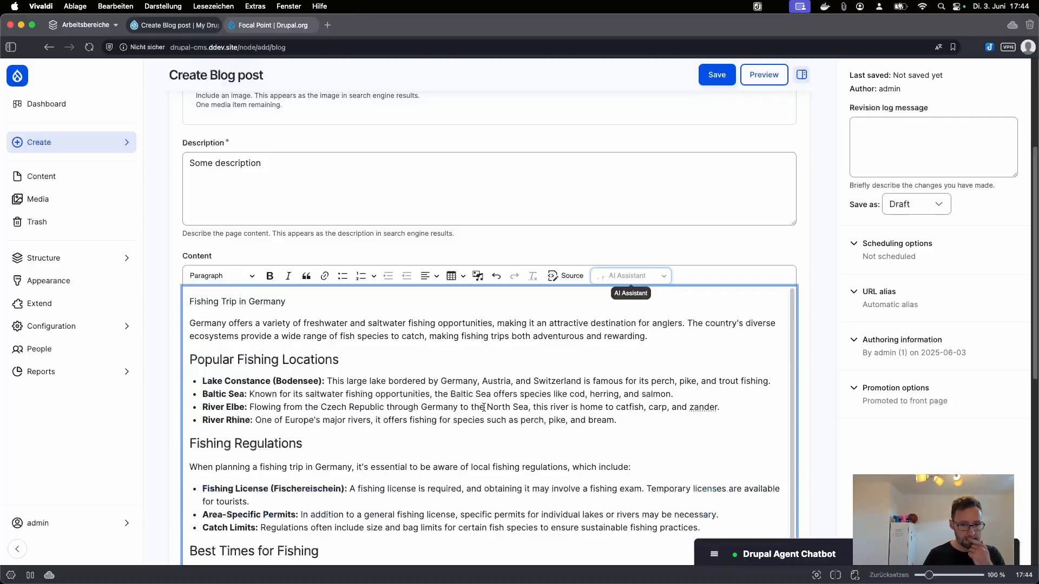
Step: Save the blog post 'My fishing trip'
{"action": "scroll", "coordinate": [345, 390], "scroll_direction": "down", "scroll_amount": 1}
{"action": "scroll", "coordinate": [588, 219], "scroll_direction": "up", "scroll_amount": 2}
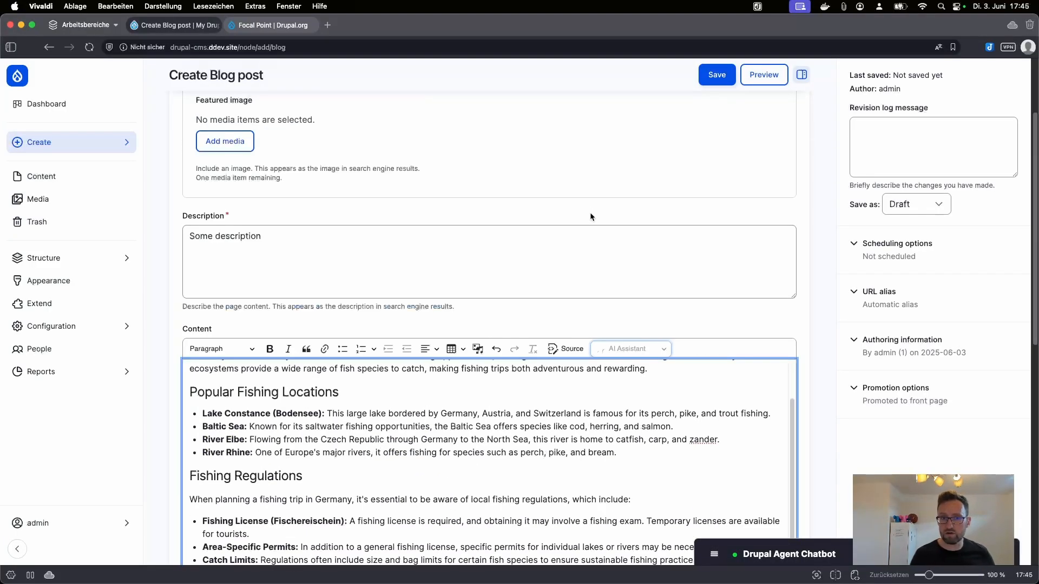
{"action": "scroll", "coordinate": [604, 84], "scroll_direction": "up", "scroll_amount": 3}
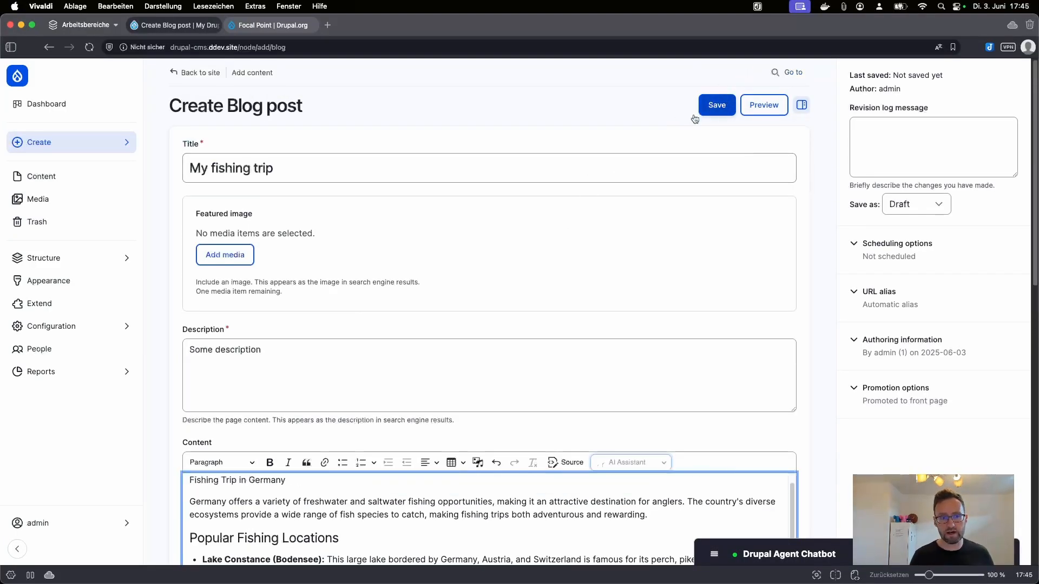
{"action": "scroll", "coordinate": [451, 303], "scroll_direction": "down", "scroll_amount": 3}
{"action": "scroll", "coordinate": [570, 284], "scroll_direction": "down", "scroll_amount": 1}
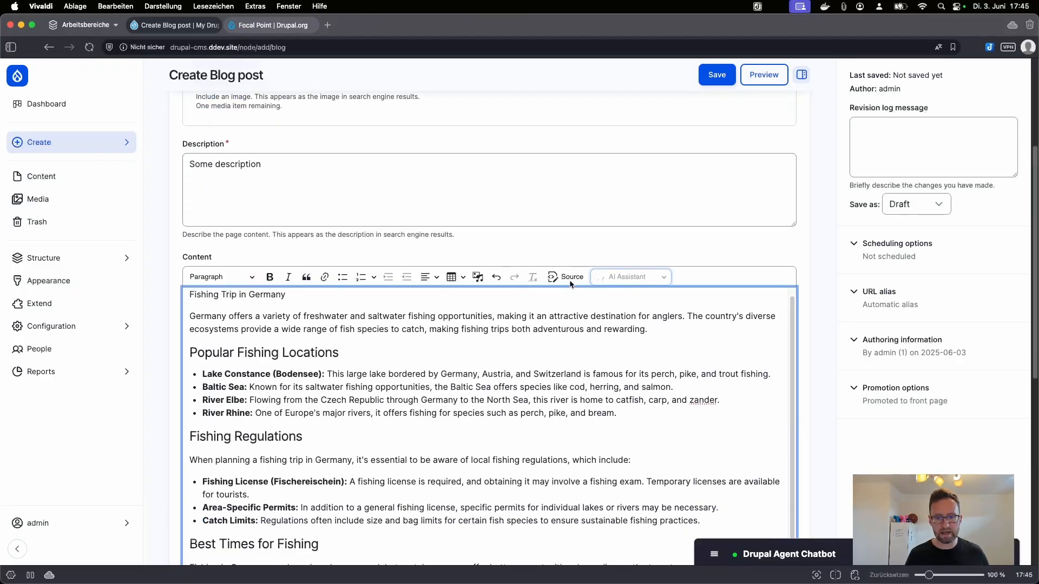
{"action": "scroll", "coordinate": [571, 279], "scroll_direction": "up", "scroll_amount": 3}
{"action": "left_click", "coordinate": [718, 106]}
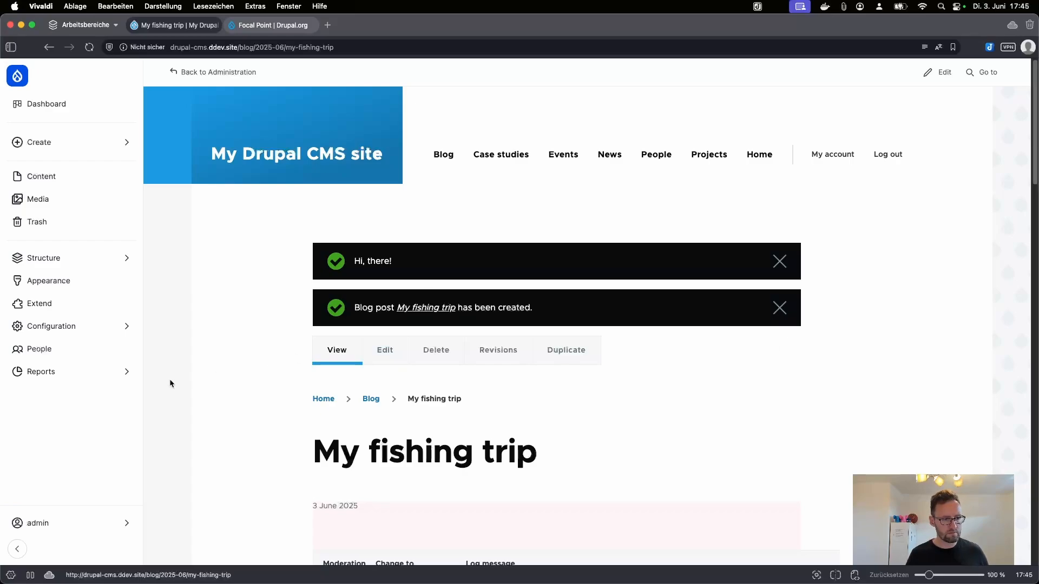
{"action": "left_click", "coordinate": [121, 331]}
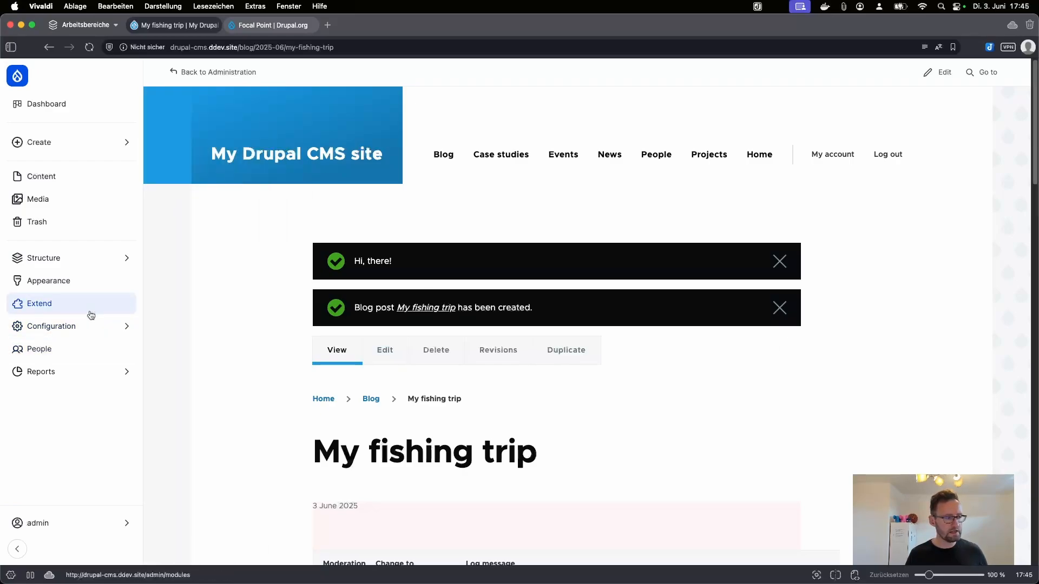
Step: Load the mail system settings page at admin/config/system/mailsystem
{"action": "left_click", "coordinate": [70, 371]}
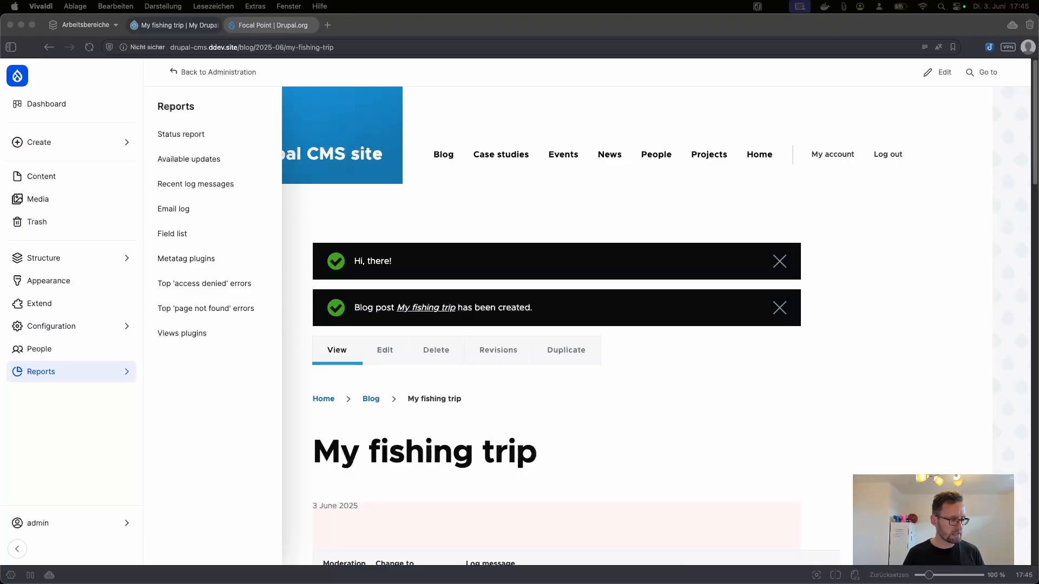
{"action": "left_click", "coordinate": [291, 47]}
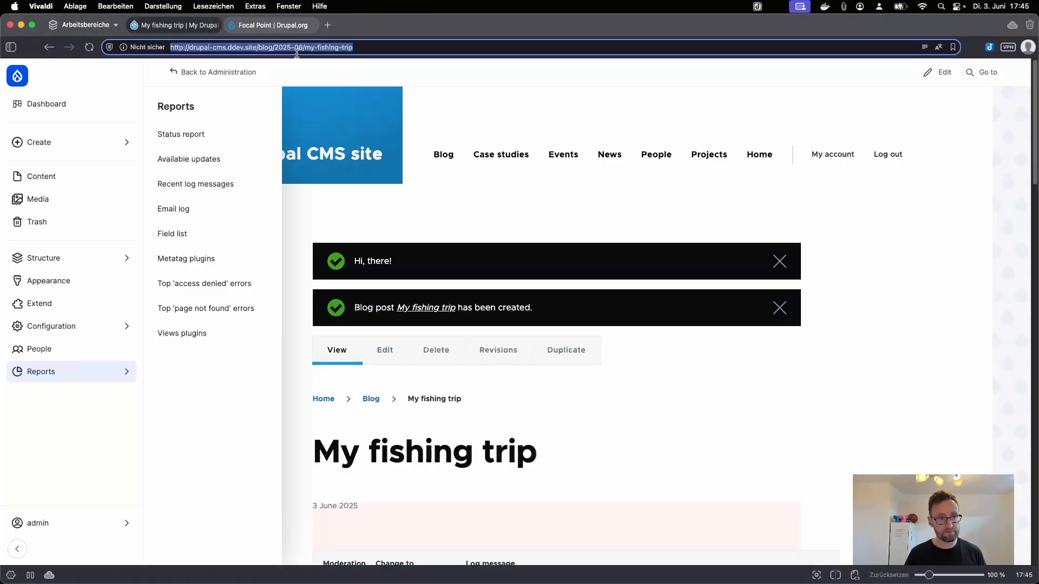
{"action": "type", "text": "https://drupal-cms.ddev.site/admin/config/system/mailsystem"}
{"action": "key", "text": "Return"}
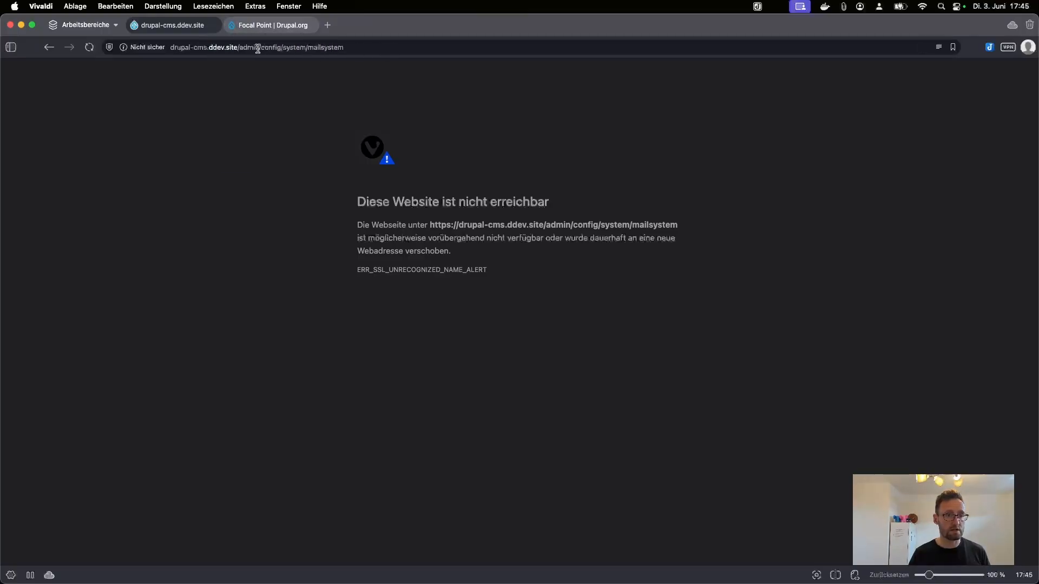
Step: Open the Configure the Mail System page in the blog post tab and close the Focal Point tab
{"action": "left_click_drag", "start_coordinate": [239, 47], "coordinate": [473, 46]}
{"action": "left_click_drag", "start_coordinate": [389, 47], "coordinate": [269, 46]}
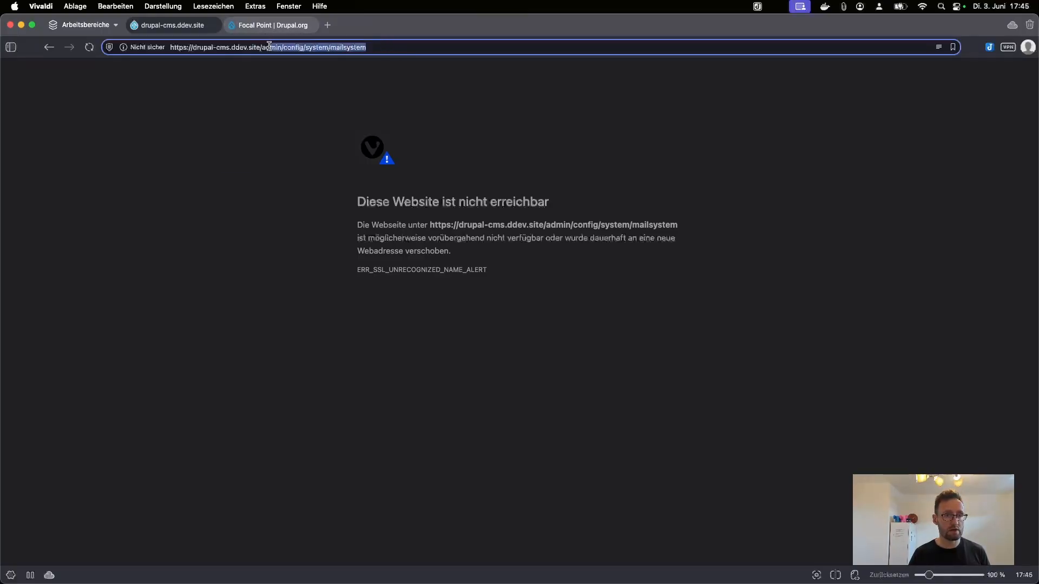
{"action": "key", "text": "super+c"}
{"action": "key", "text": "super+Left"}
{"action": "left_click", "coordinate": [197, 45]}
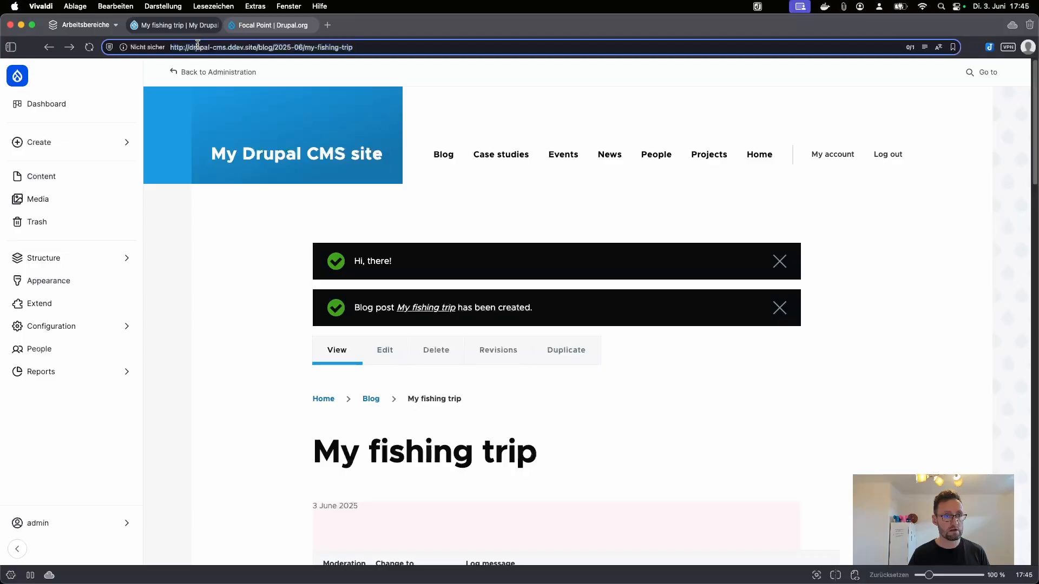
{"action": "left_click_drag", "start_coordinate": [259, 48], "coordinate": [524, 47]}
{"action": "key", "text": "super+v"}
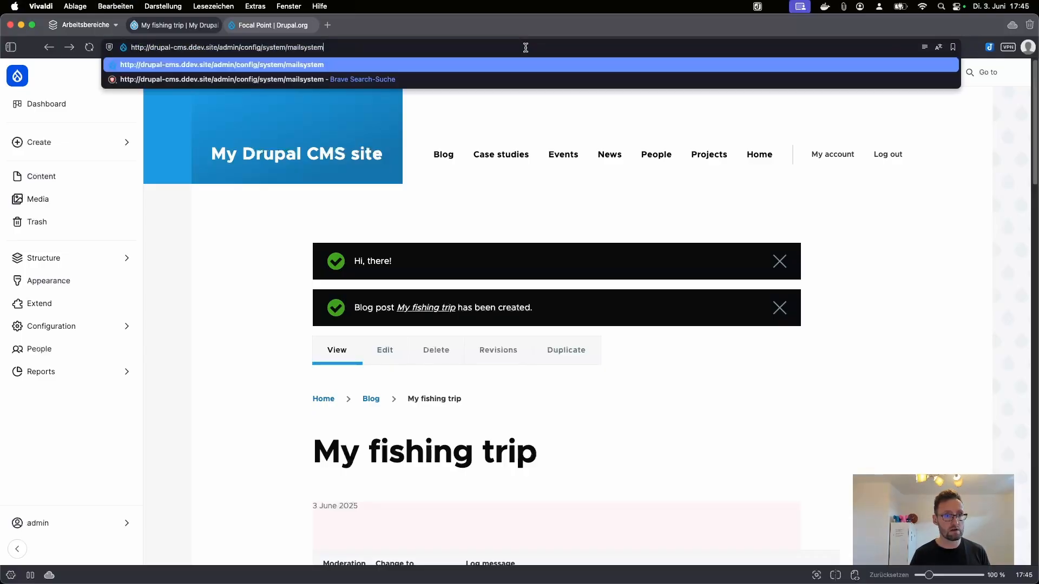
{"action": "key", "text": "Return"}
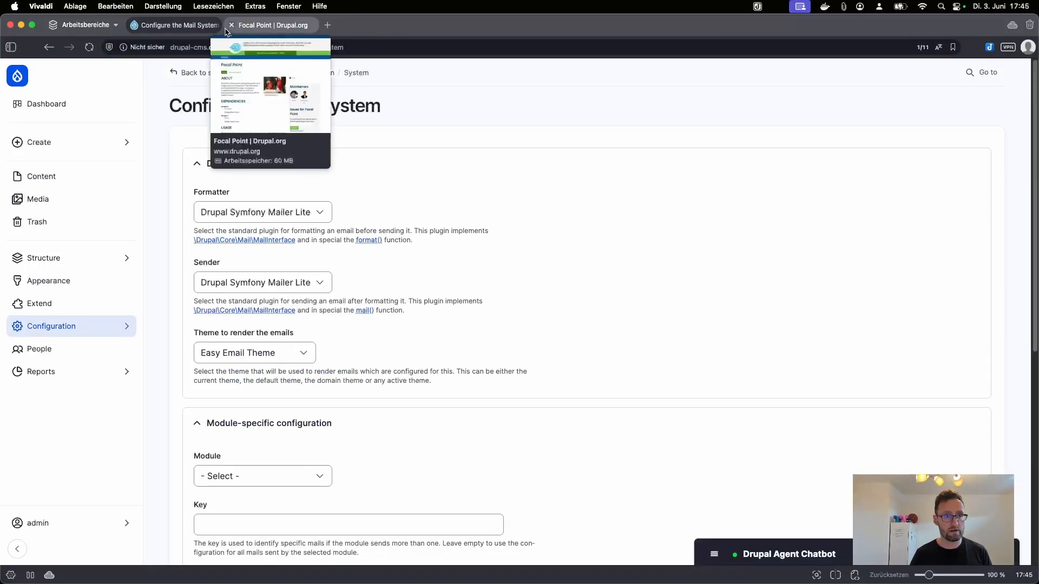
{"action": "left_click", "coordinate": [231, 25]}
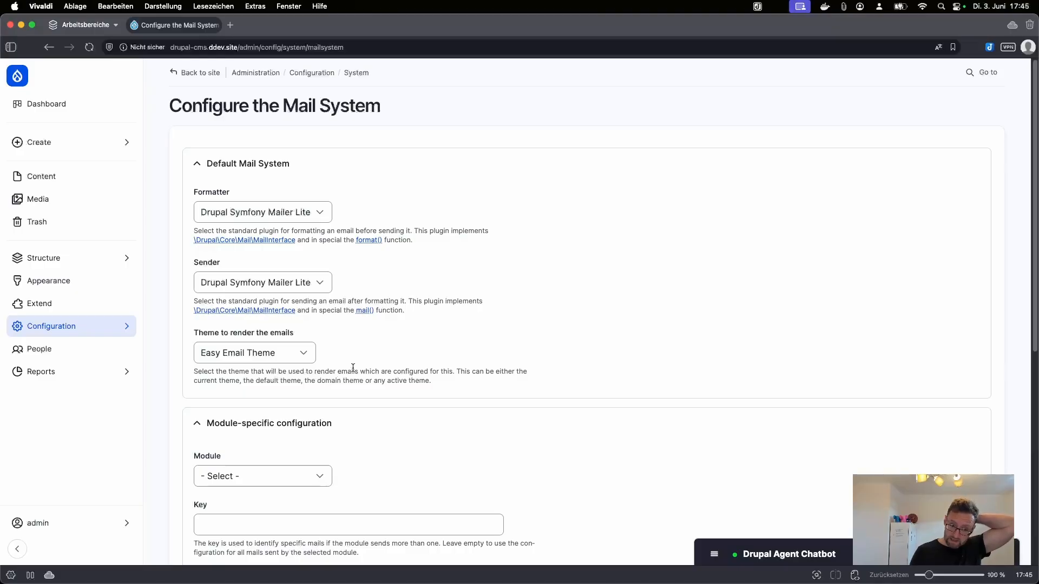
Step: Load the Email templates list at admin/structure/email-templates/templates
{"action": "scroll", "coordinate": [352, 367], "scroll_direction": "down", "scroll_amount": 10}
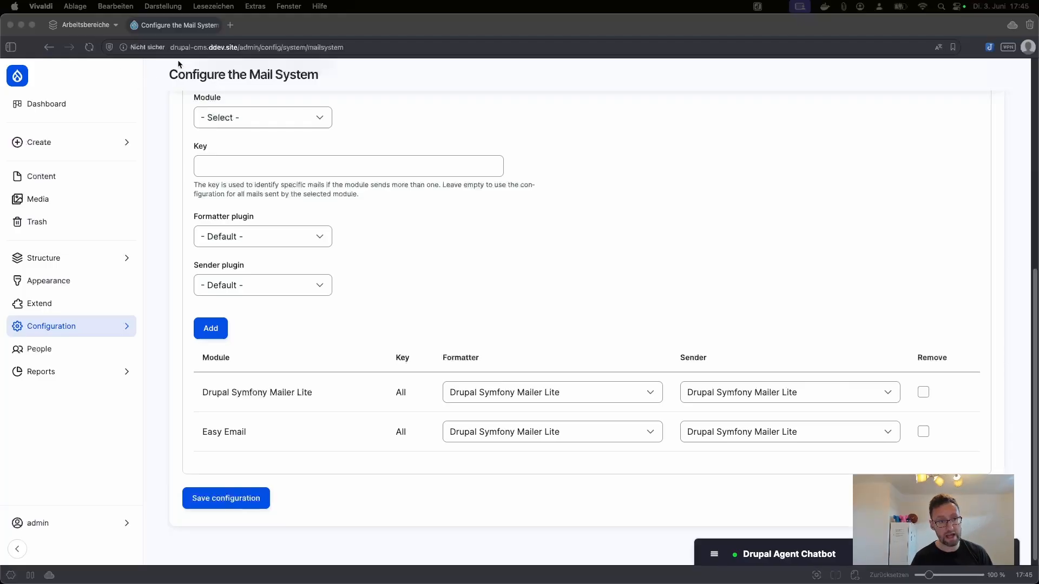
{"action": "left_click", "coordinate": [240, 48]}
{"action": "left_click_drag", "start_coordinate": [256, 47], "coordinate": [498, 45]}
{"action": "key", "text": "BackSpace"}
{"action": "key", "text": "super+v"}
{"action": "key", "text": "Return"}
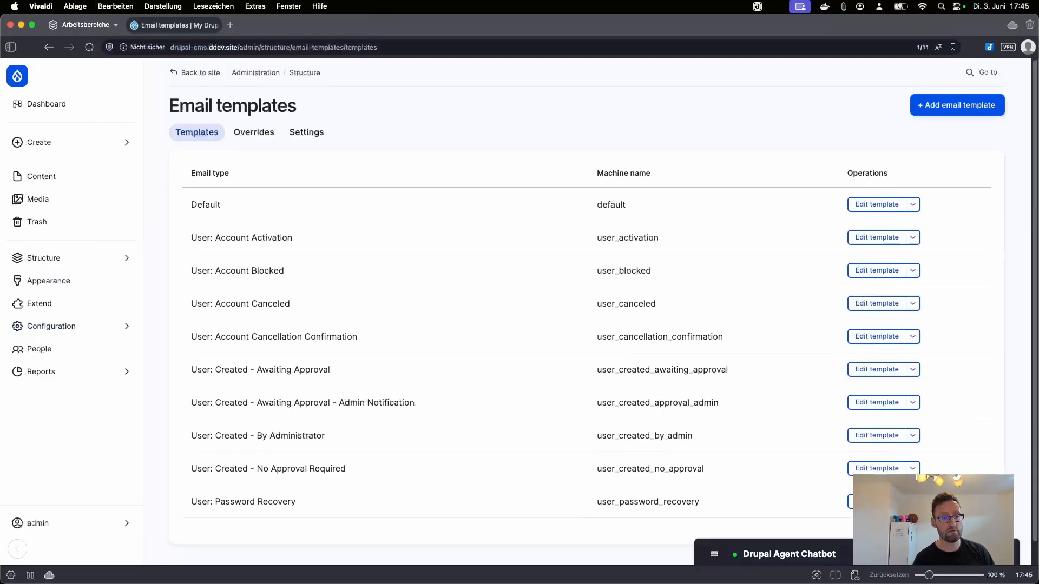
Step: Open drupal.org/project/easy_email in a new tab
{"action": "left_click", "coordinate": [230, 25]}
{"action": "type", "text": "drupal.or"}
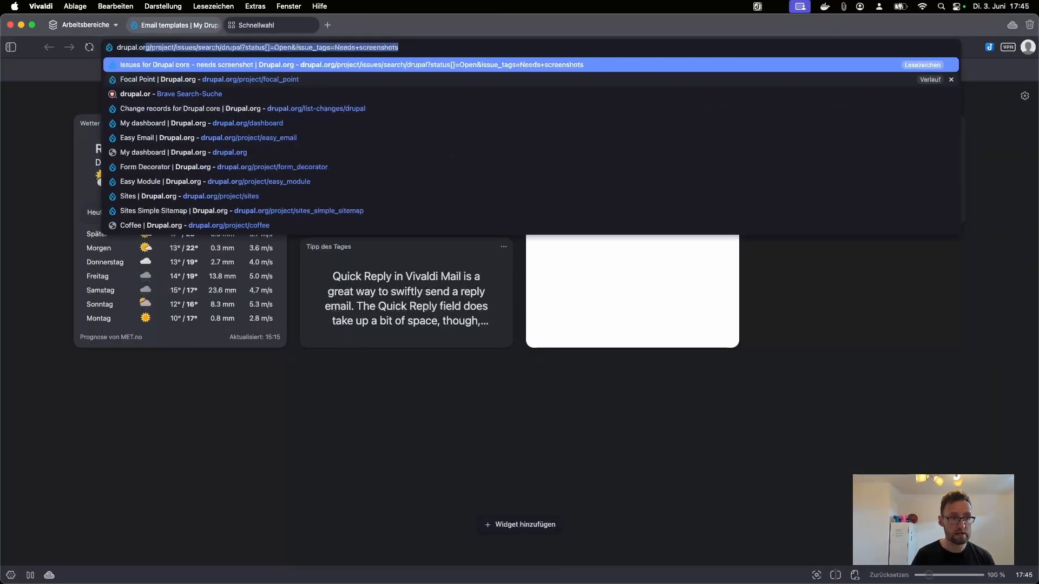
{"action": "type", "text": "g/project/es"}
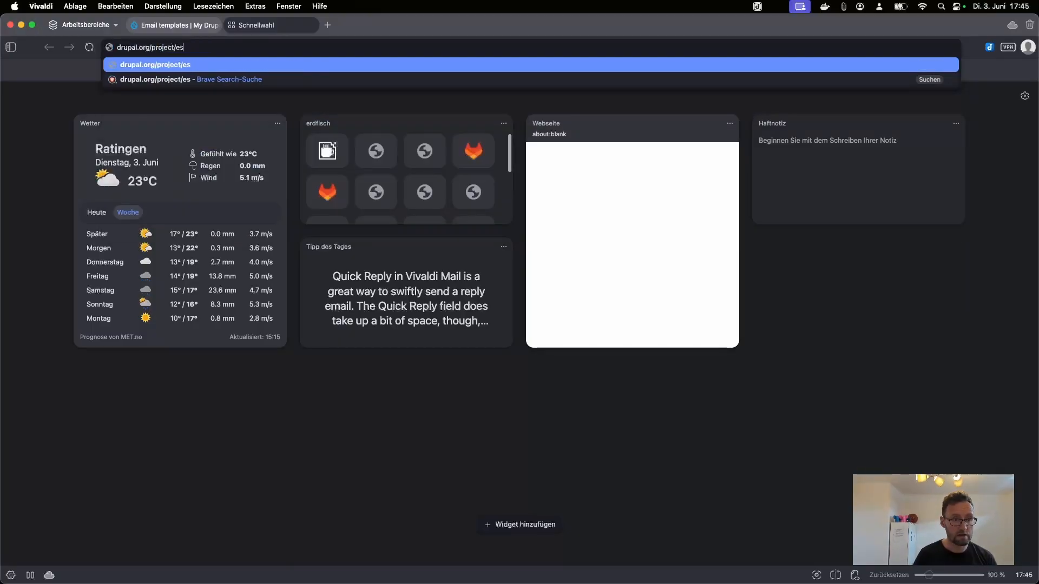
{"action": "key", "text": "BackSpace"}
{"action": "type", "text": "asy_emai"}
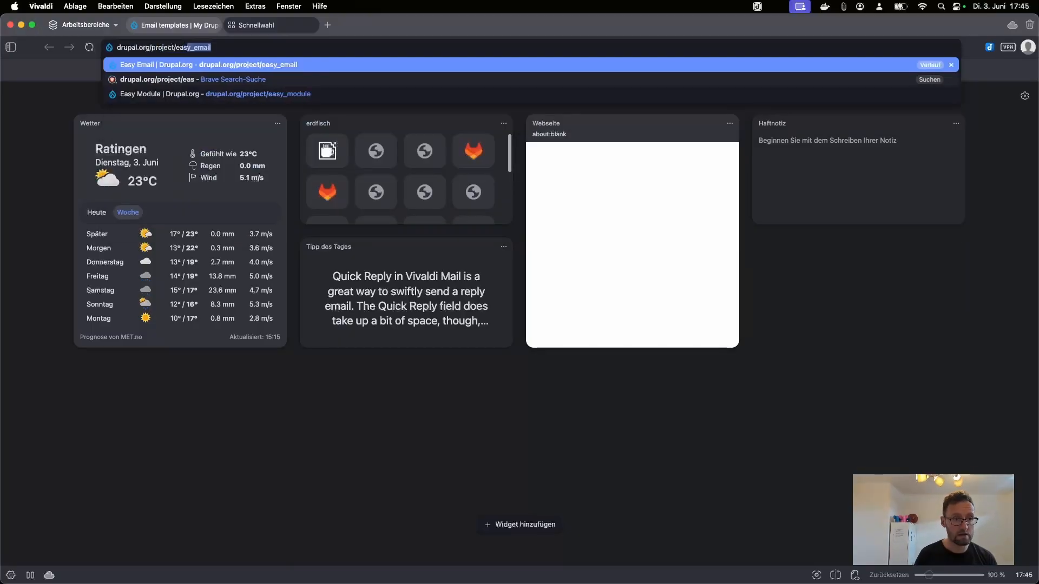
{"action": "key", "text": "Return"}
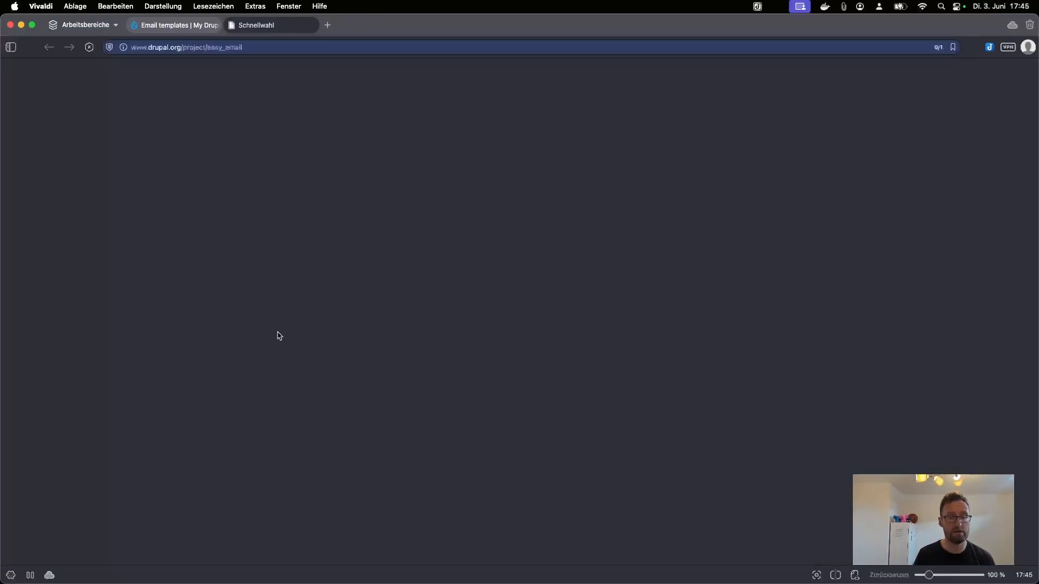
Step: Scroll through the Easy Email project's feature list
{"action": "scroll", "coordinate": [251, 442], "scroll_direction": "down", "scroll_amount": 5}
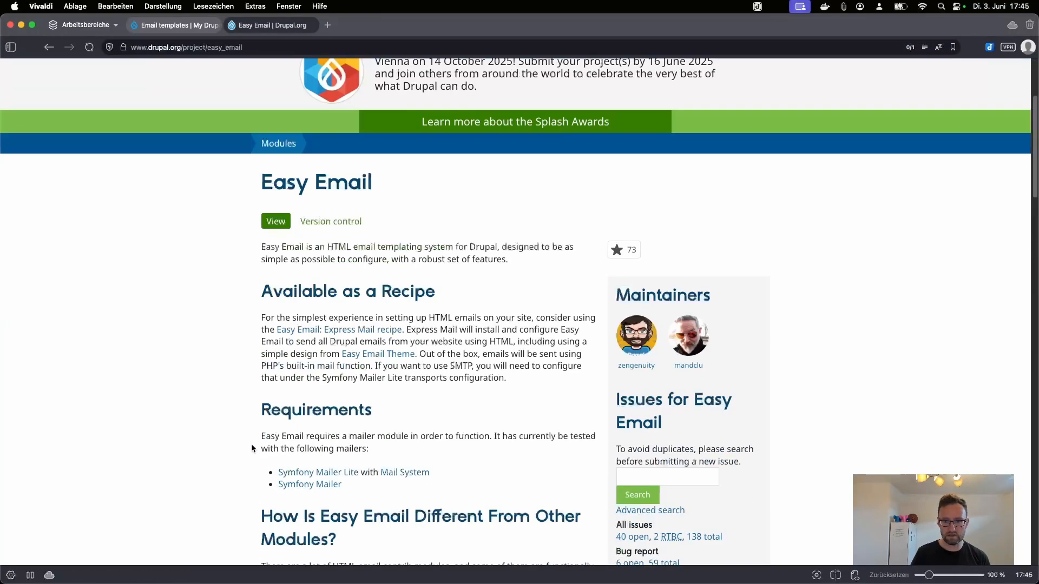
{"action": "scroll", "coordinate": [251, 443], "scroll_direction": "down", "scroll_amount": 3}
{"action": "scroll", "coordinate": [251, 443], "scroll_direction": "down", "scroll_amount": 9}
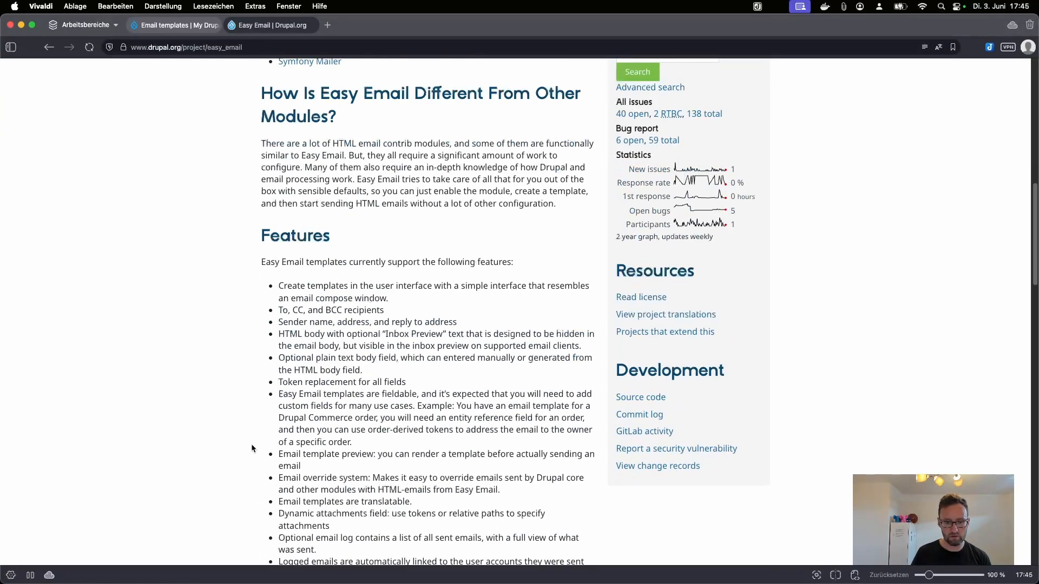
{"action": "scroll", "coordinate": [251, 445], "scroll_direction": "down", "scroll_amount": 1}
{"action": "scroll", "coordinate": [269, 454], "scroll_direction": "down", "scroll_amount": 3}
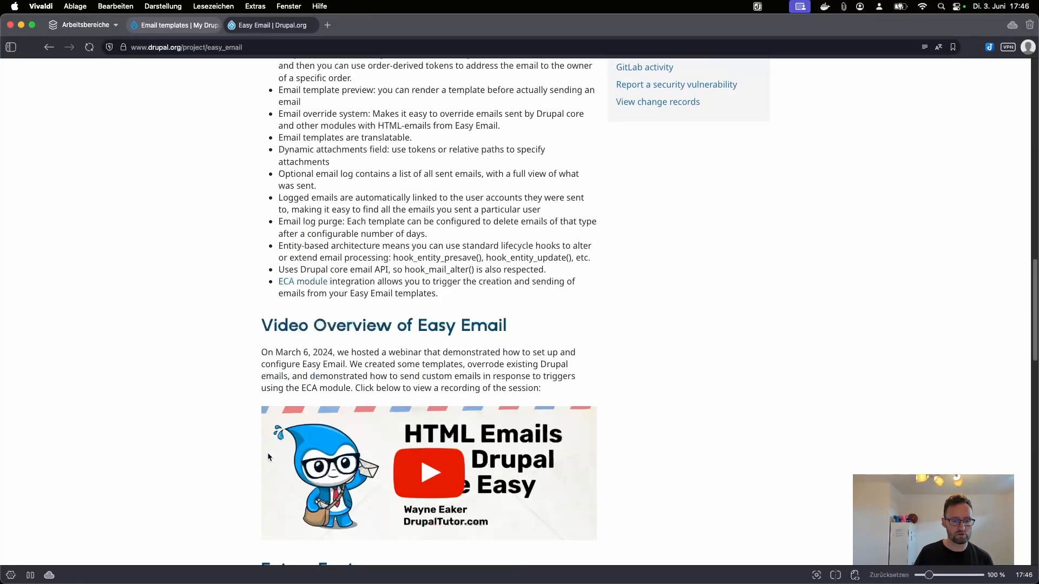
{"action": "scroll", "coordinate": [207, 430], "scroll_direction": "down", "scroll_amount": 2}
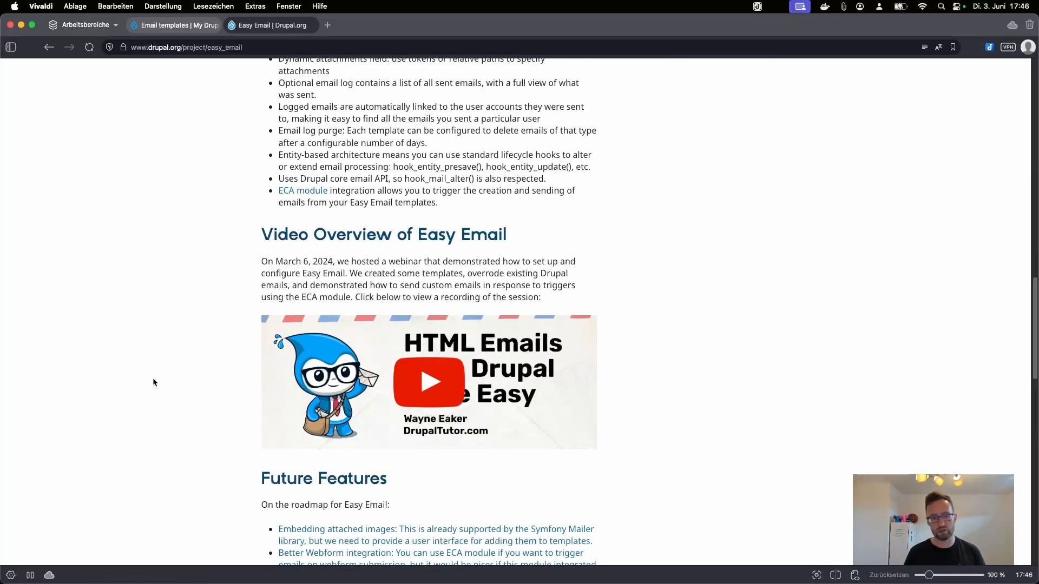
{"action": "scroll", "coordinate": [153, 382], "scroll_direction": "down", "scroll_amount": 3}
Step: Return to the Email templates list and open the Account Activation template for editing
{"action": "left_click", "coordinate": [219, 26]}
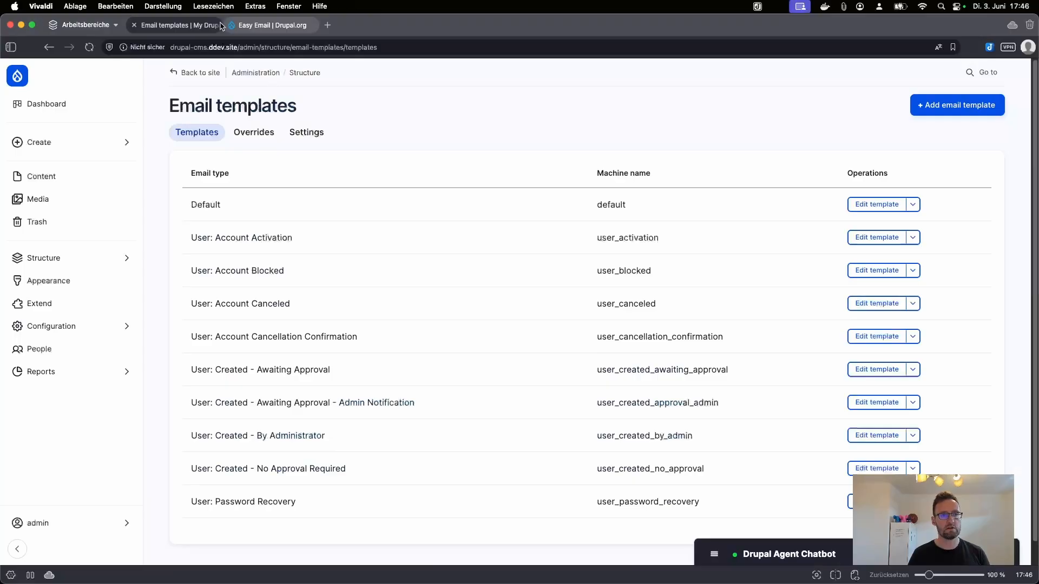
{"action": "left_click", "coordinate": [232, 26]}
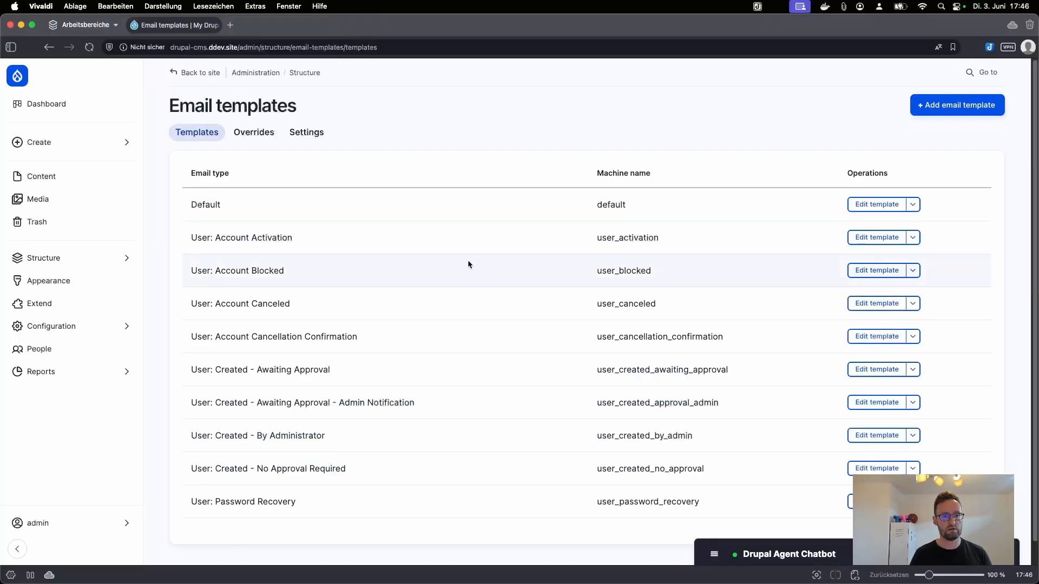
{"action": "left_click", "coordinate": [874, 240]}
{"action": "scroll", "coordinate": [385, 464], "scroll_direction": "down", "scroll_amount": 10}
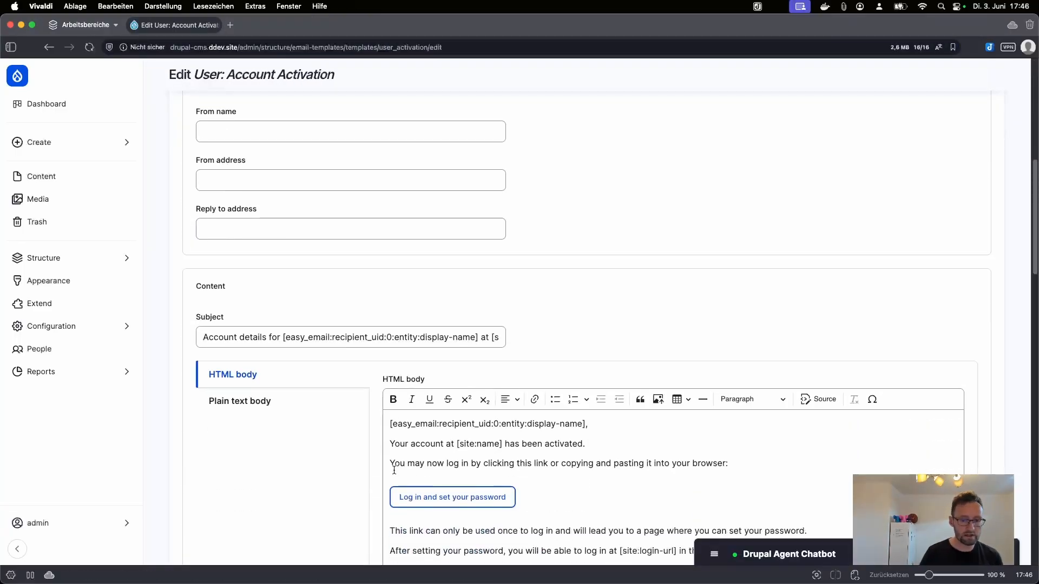
{"action": "scroll", "coordinate": [395, 465], "scroll_direction": "down", "scroll_amount": 5}
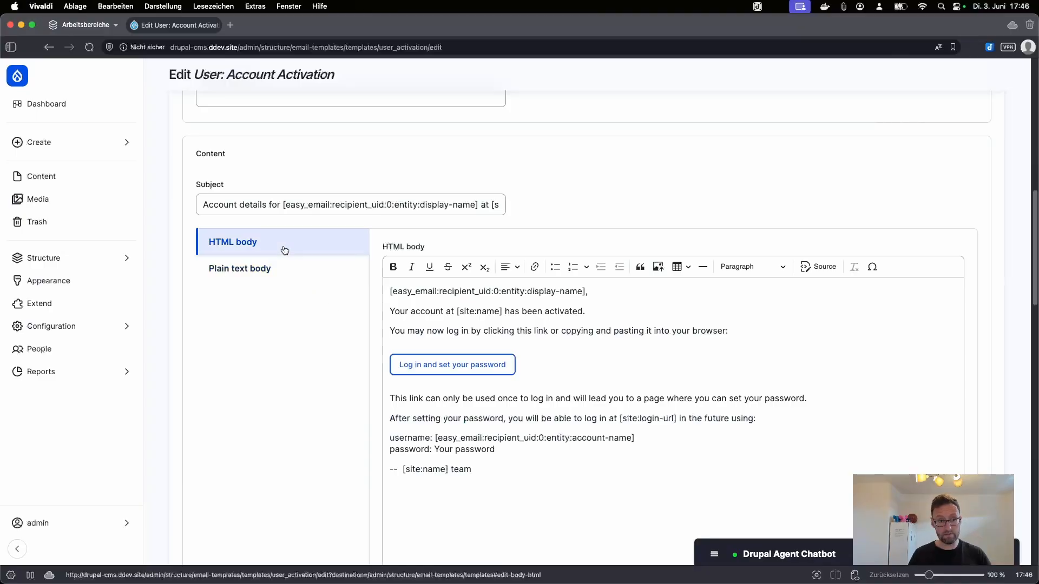
Step: Insert a bold 'My custom text!' line above the activation sentence in the HTML body
{"action": "left_click", "coordinate": [390, 311]}
{"action": "key", "text": "Return"}
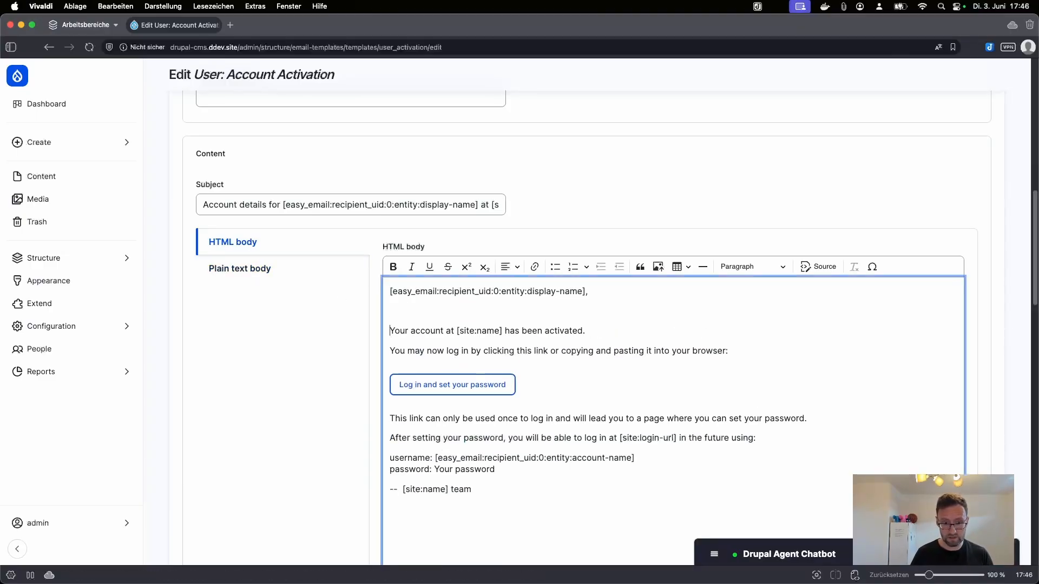
{"action": "key", "text": "Return"}
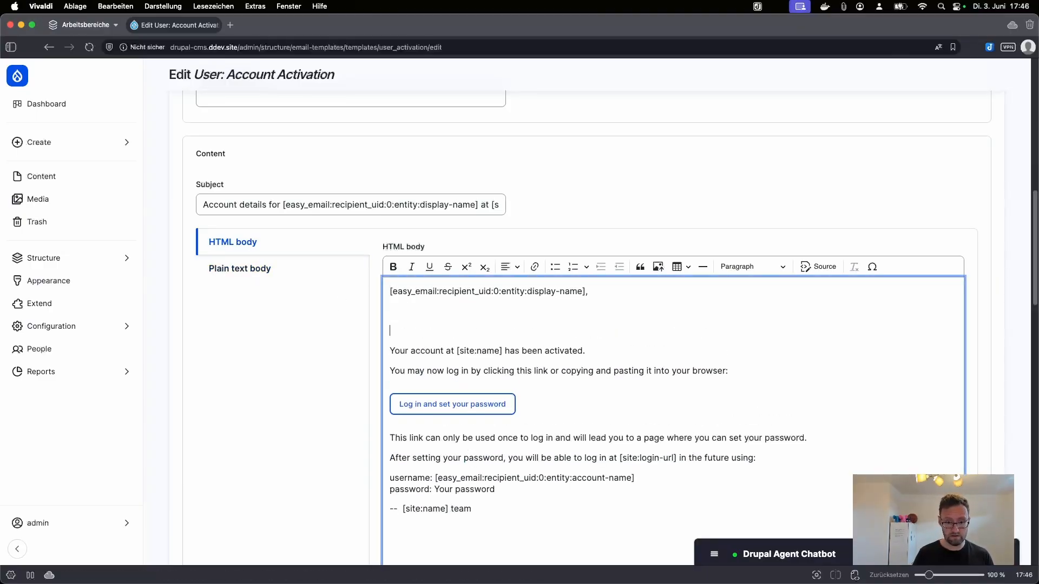
{"action": "type", "text": "My cus"}
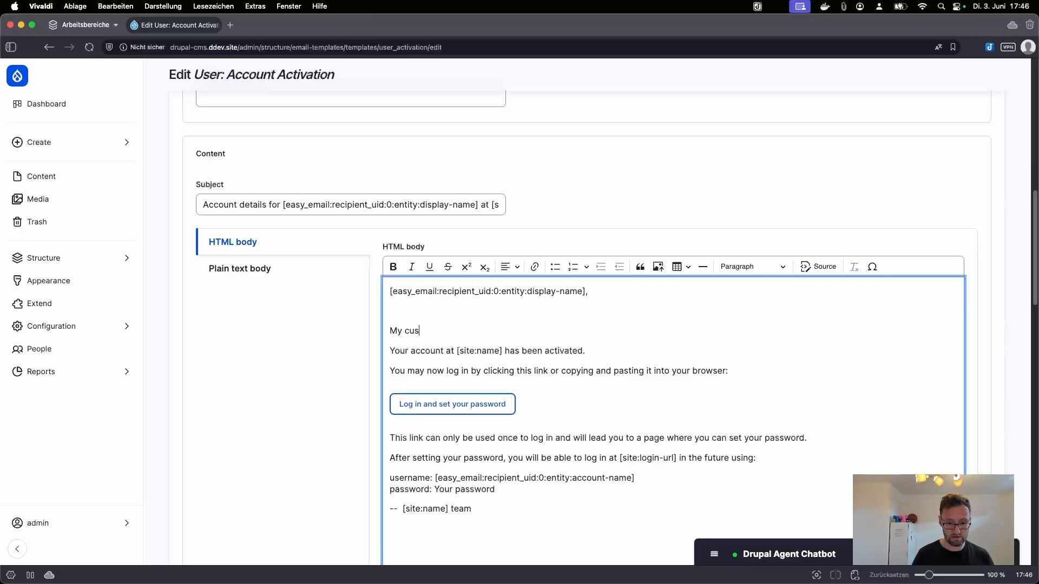
{"action": "type", "text": "tom text"}
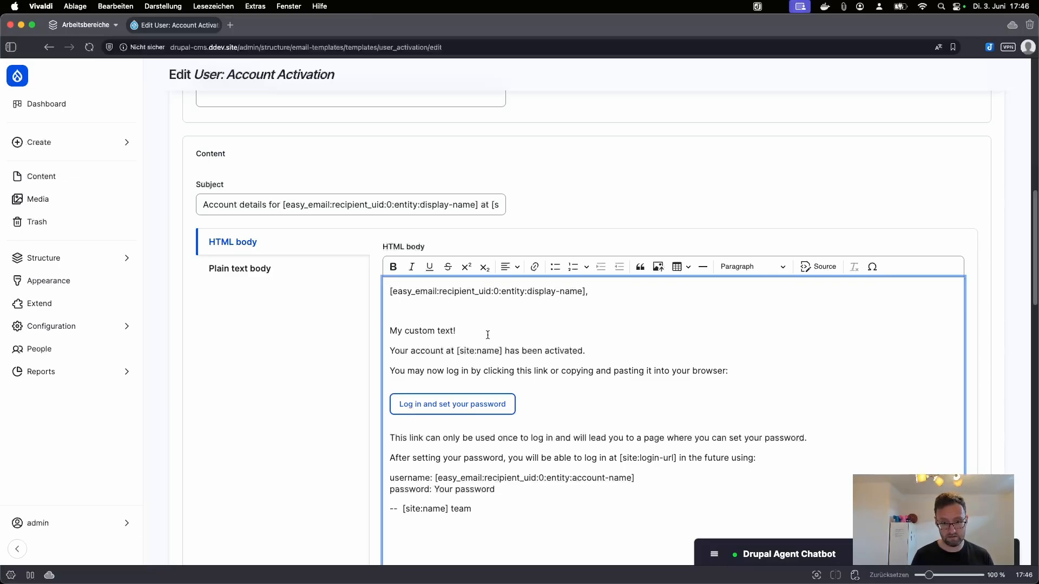
{"action": "type", "text": "!"}
{"action": "left_click_drag", "start_coordinate": [488, 334], "coordinate": [364, 331]}
{"action": "left_click", "coordinate": [393, 267]}
{"action": "left_click", "coordinate": [423, 313]}
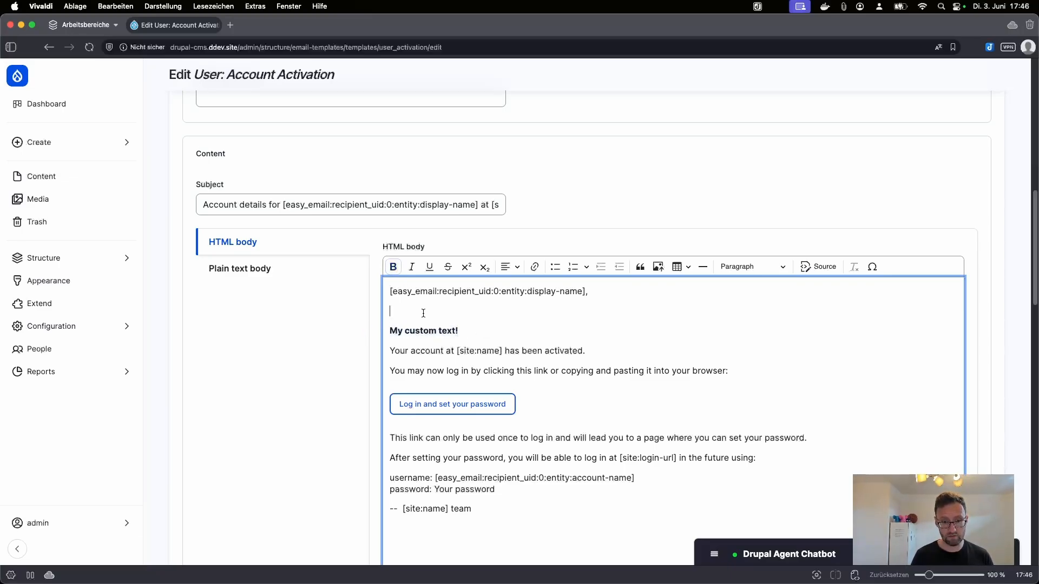
{"action": "key", "text": "BackSpace"}
{"action": "left_click", "coordinate": [482, 310]}
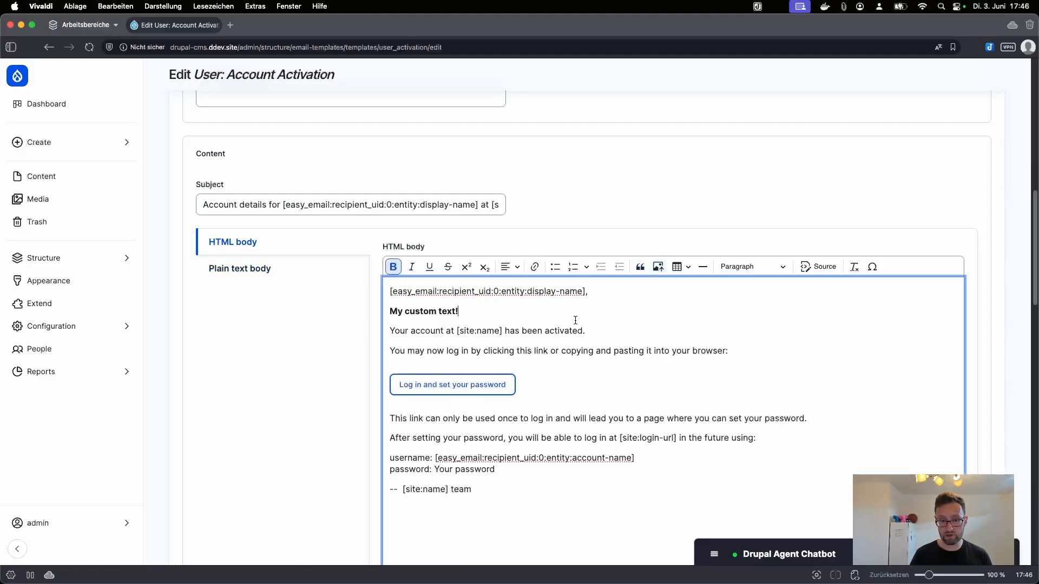
Step: Add a 'My plain text change' line to the plain text body and save the template
{"action": "left_click", "coordinate": [239, 268]}
{"action": "left_click", "coordinate": [413, 319]}
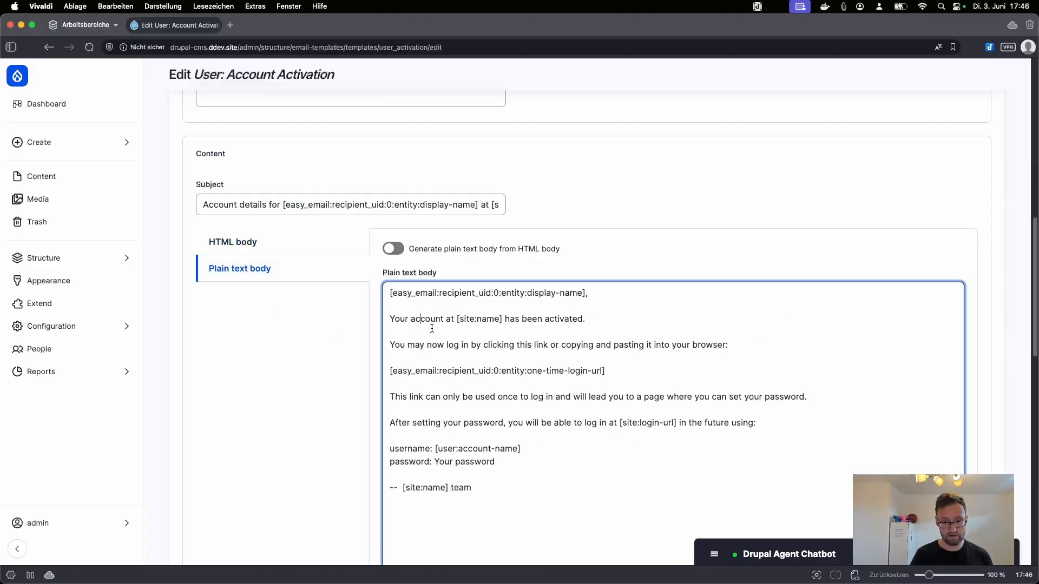
{"action": "key", "text": "Return"}
{"action": "key", "text": "Return"}
{"action": "key", "text": "BackSpace"}
{"action": "key", "text": "BackSpace"}
{"action": "key", "text": "Return"}
{"action": "key", "text": "Return"}
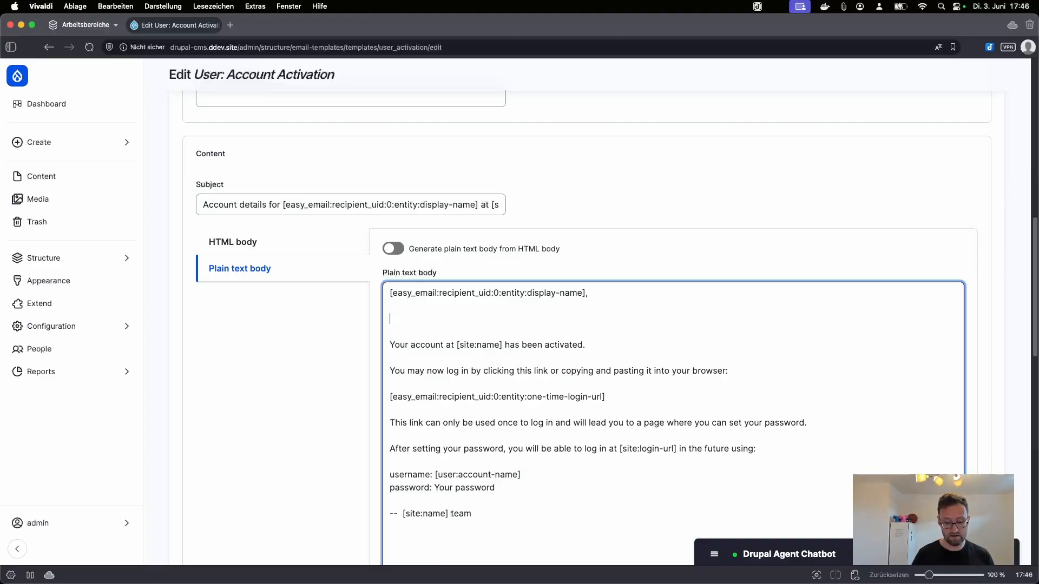
{"action": "type", "text": "My plain text"}
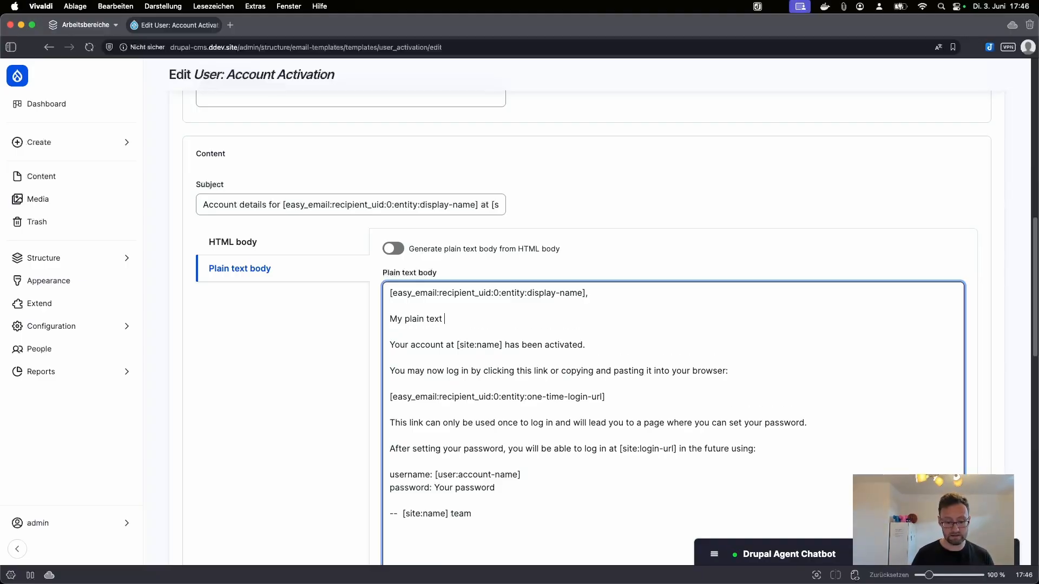
{"action": "type", "text": " change."}
{"action": "scroll", "coordinate": [433, 392], "scroll_direction": "down", "scroll_amount": 5}
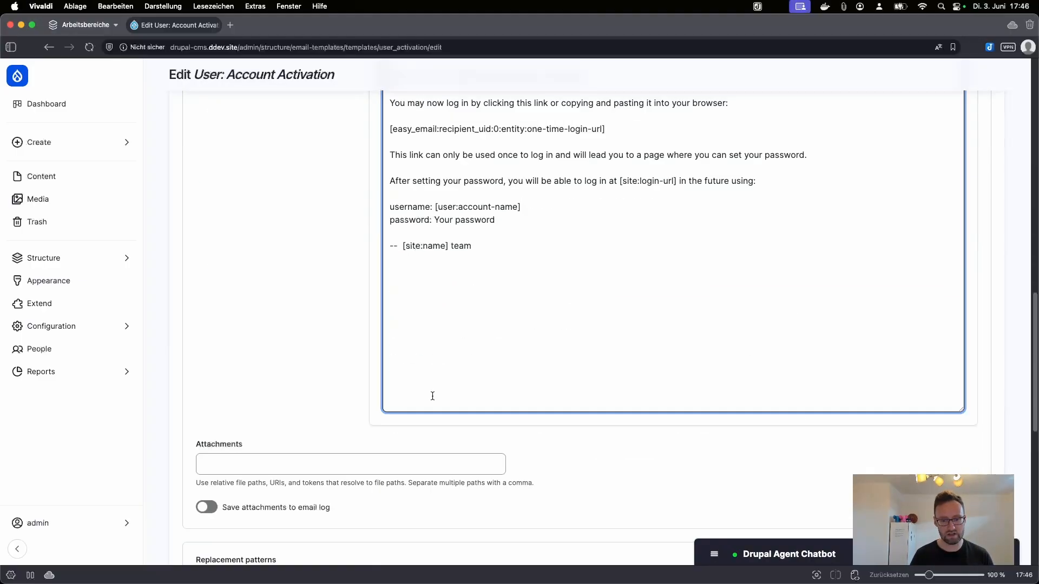
{"action": "scroll", "coordinate": [255, 524], "scroll_direction": "down", "scroll_amount": 4}
{"action": "scroll", "coordinate": [254, 288], "scroll_direction": "down", "scroll_amount": 2}
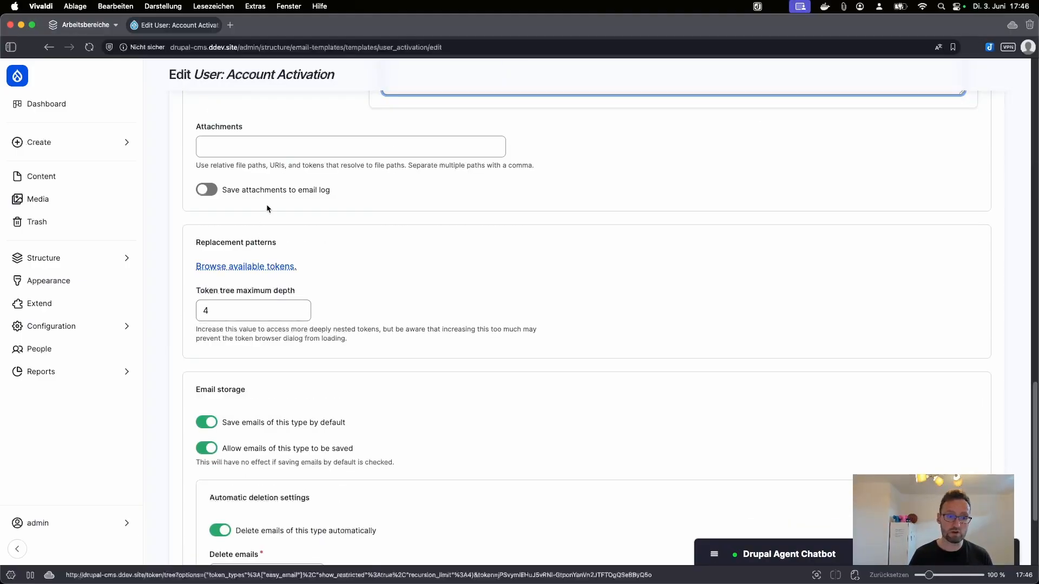
{"action": "scroll", "coordinate": [257, 427], "scroll_direction": "down", "scroll_amount": 3}
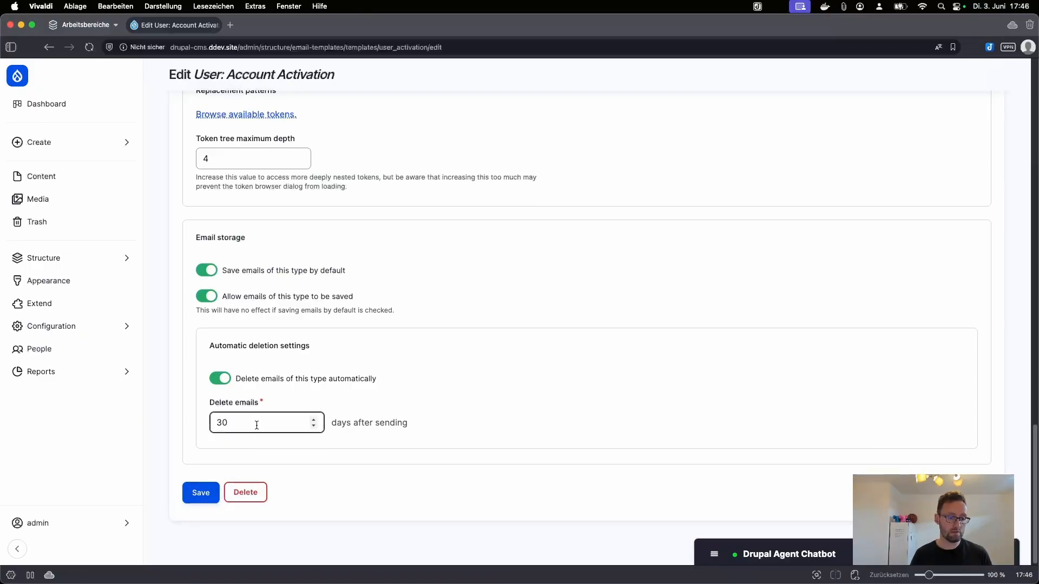
{"action": "left_click", "coordinate": [201, 493]}
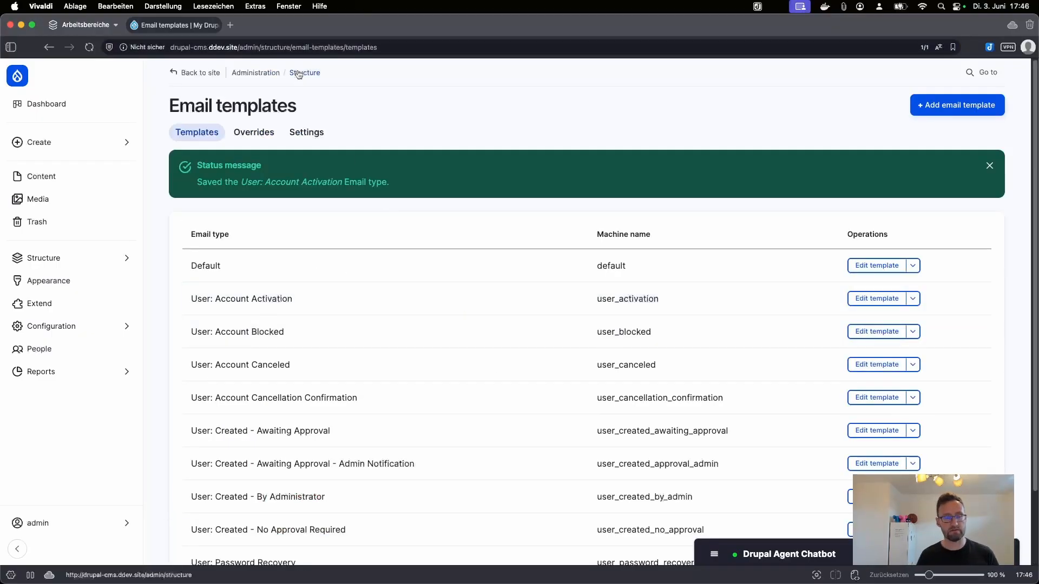
Step: Open Drupal's People list, then run ddev describe in Terminal
{"action": "left_click", "coordinate": [102, 356]}
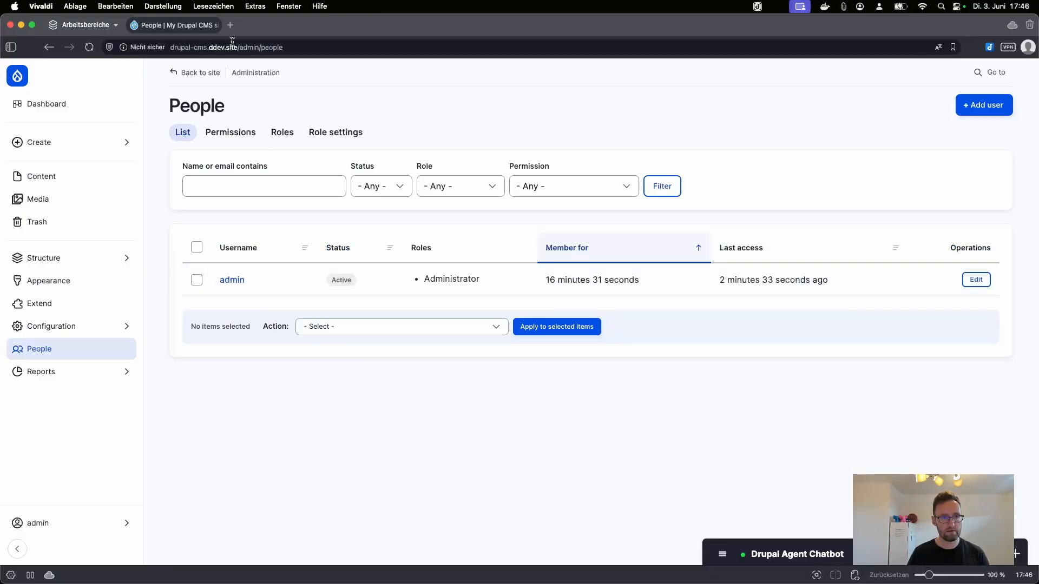
{"action": "mouse_move", "coordinate": [559, 582]}
{"action": "left_click", "coordinate": [558, 562]}
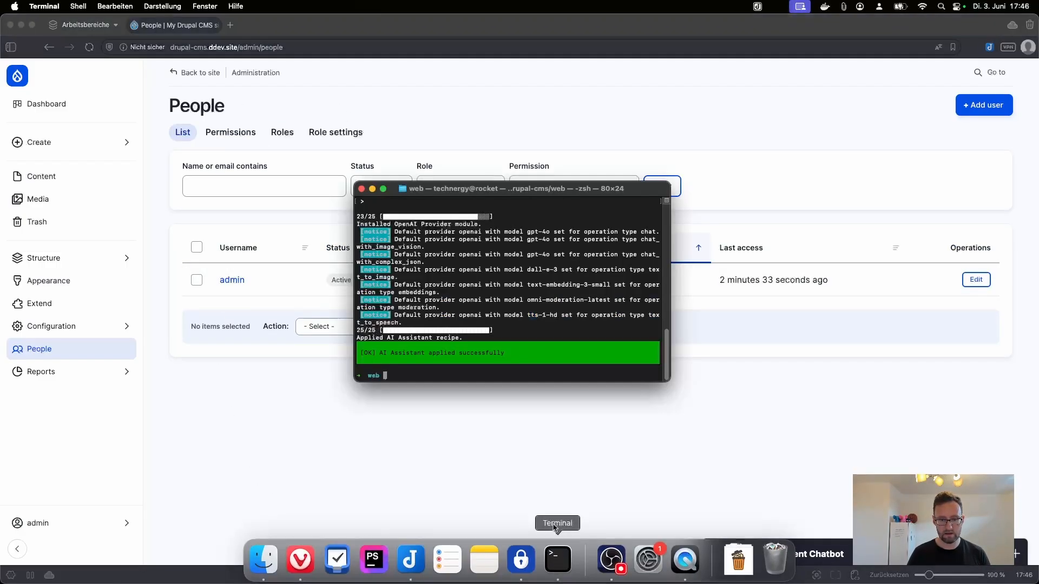
{"action": "type", "text": "desc"}
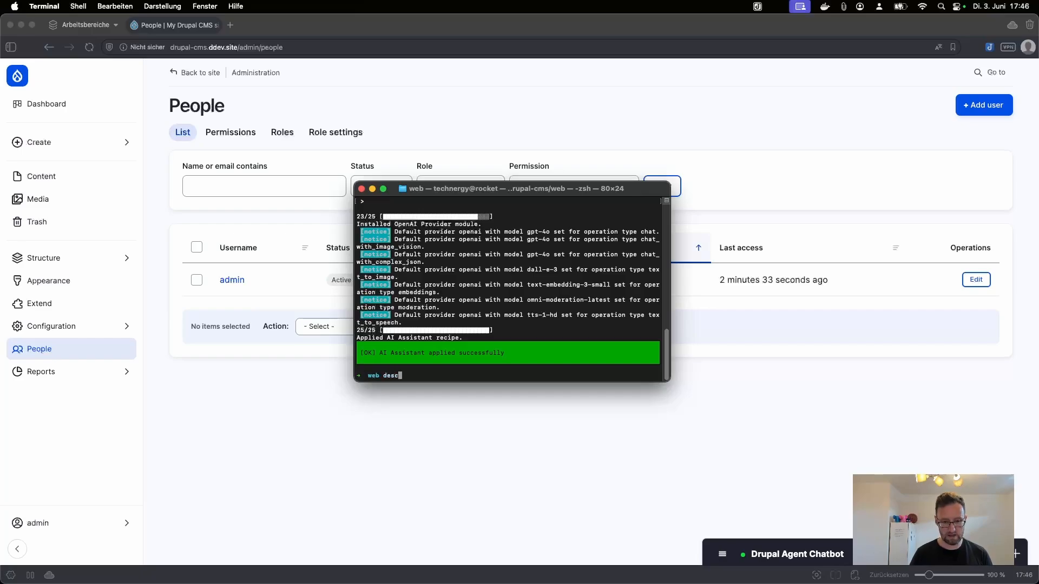
{"action": "key", "text": "BackSpace"}
{"action": "key", "text": "BackSpace"}
{"action": "type", "text": "v describe"}
{"action": "key", "text": "Return"}
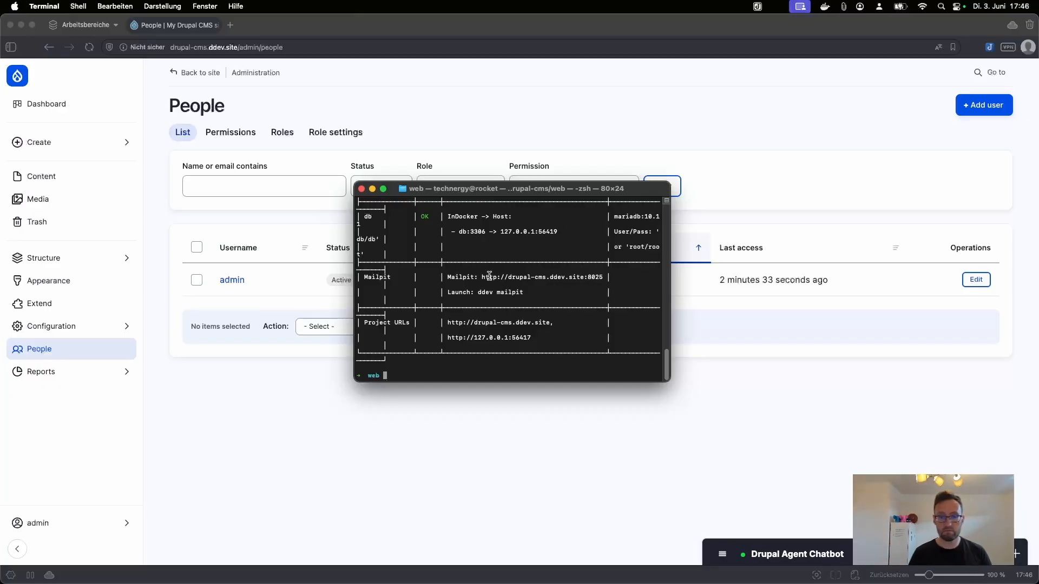
Step: Load the Mailpit address from the output in a new browser tab, then return to People
{"action": "left_click_drag", "start_coordinate": [481, 276], "coordinate": [603, 277]}
{"action": "key", "text": "super+c"}
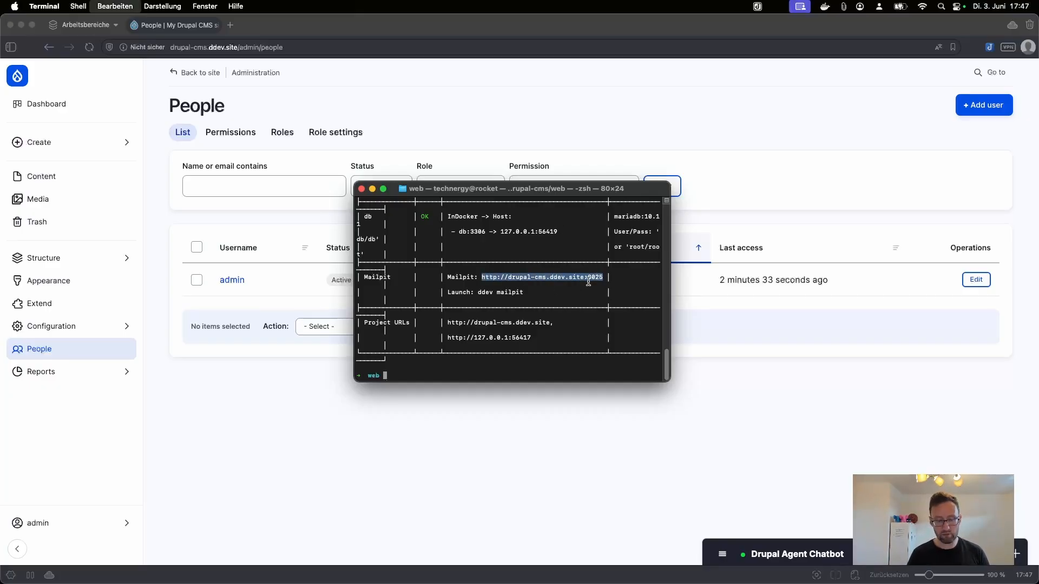
{"action": "left_click", "coordinate": [235, 27]}
{"action": "left_click", "coordinate": [236, 27]}
{"action": "key", "text": "super+v"}
{"action": "key", "text": "Return"}
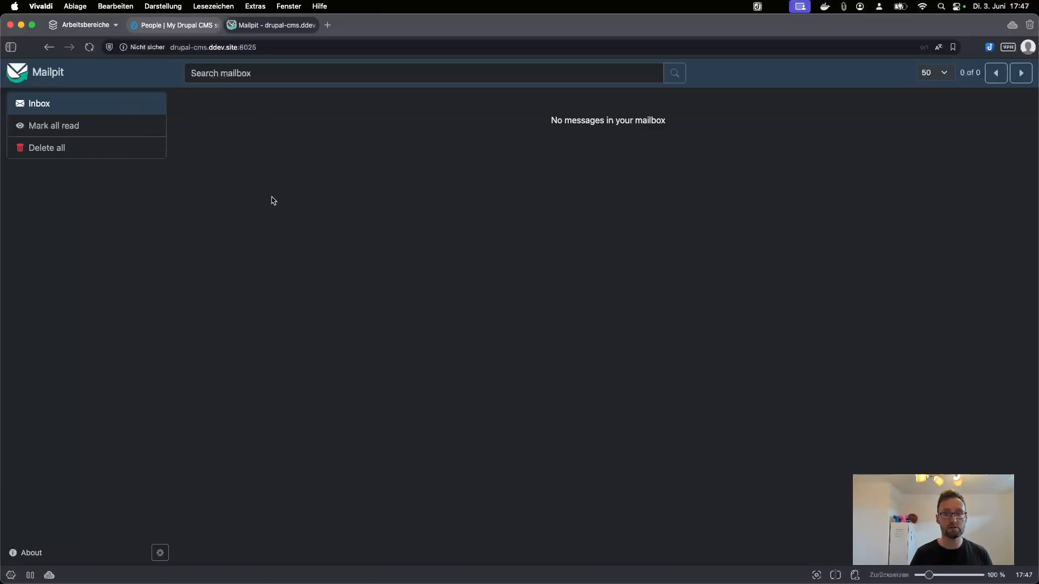
{"action": "left_click", "coordinate": [196, 30]}
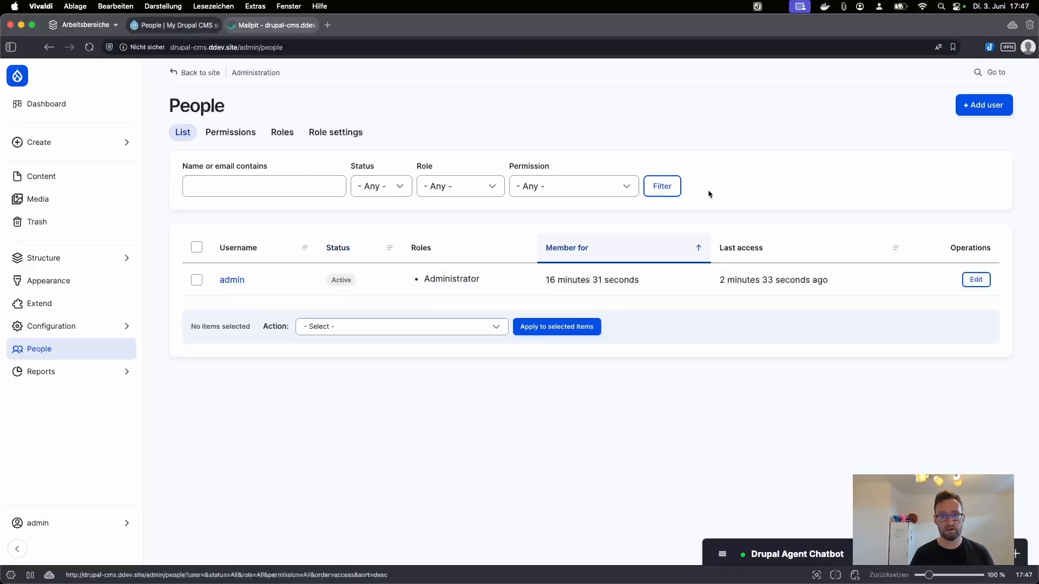
{"action": "left_click", "coordinate": [974, 105]}
{"action": "left_click", "coordinate": [239, 167]}
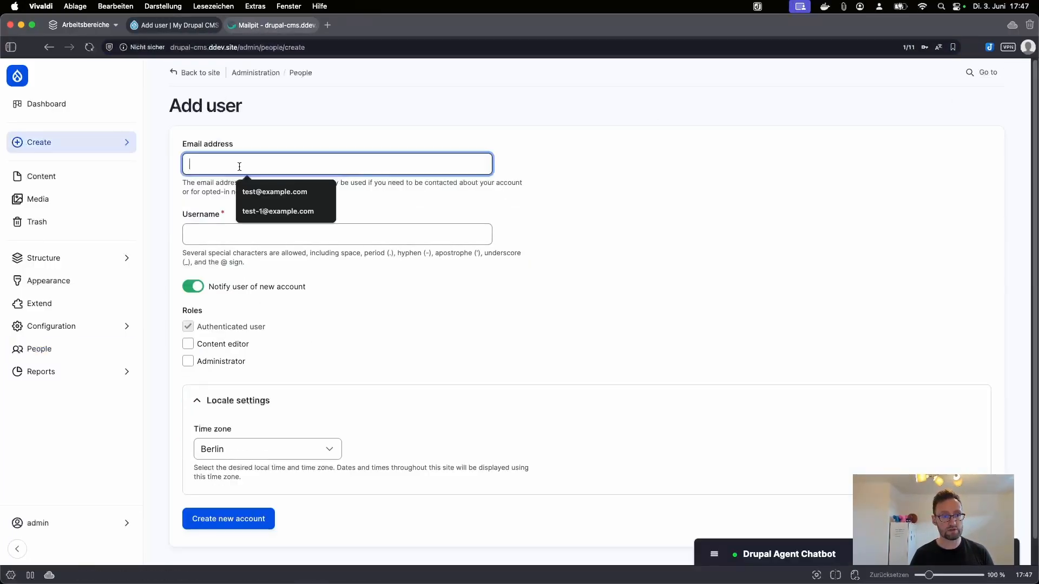
{"action": "type", "text": "test@ex"}
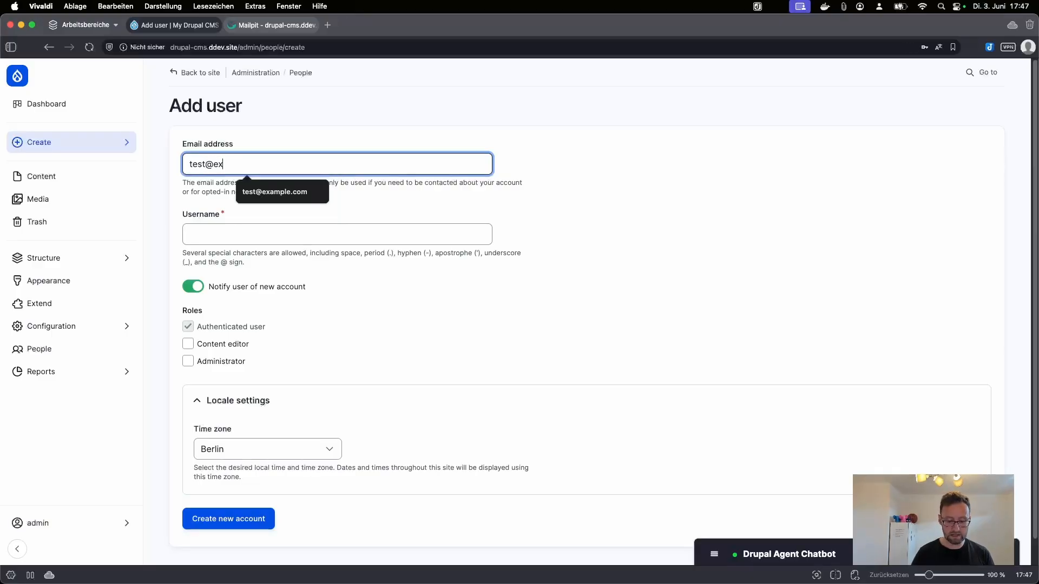
{"action": "type", "text": "ample.com"}
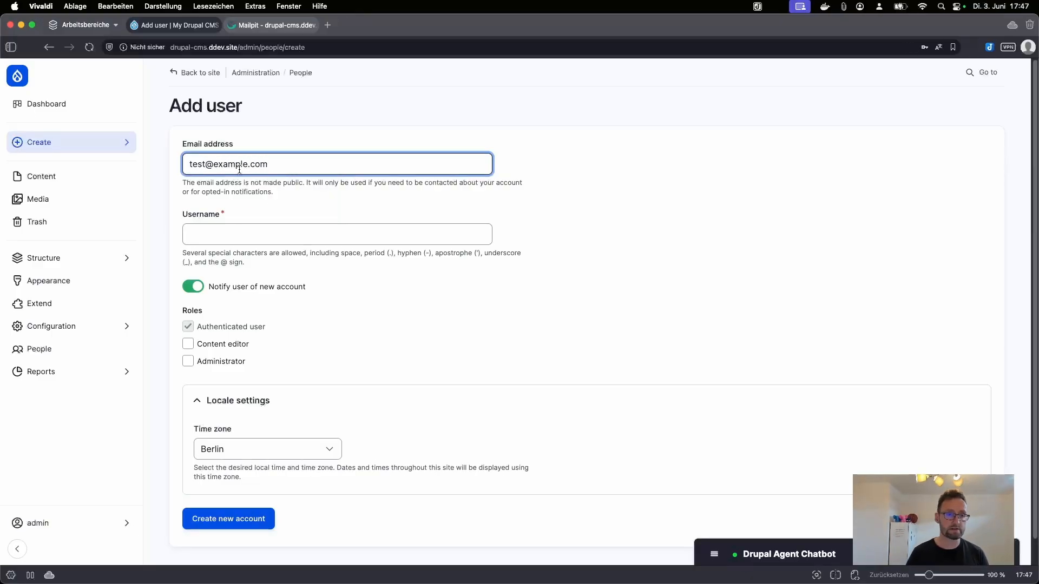
{"action": "left_click", "coordinate": [239, 234]}
{"action": "triple_click", "coordinate": [292, 162]}
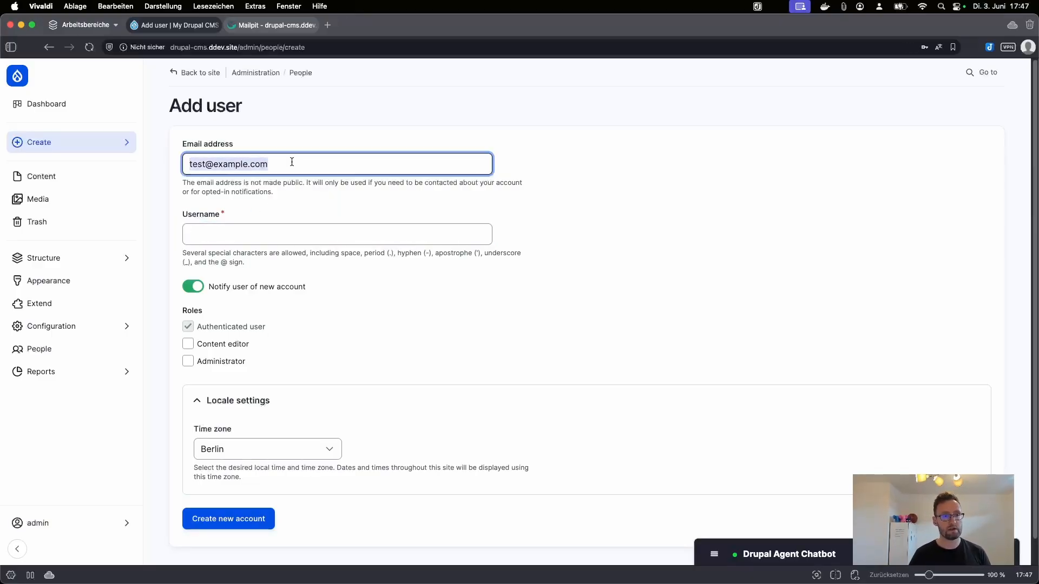
{"action": "key", "text": "ctrl+c"}
{"action": "left_click", "coordinate": [283, 232]}
{"action": "key", "text": "ctrl+v"}
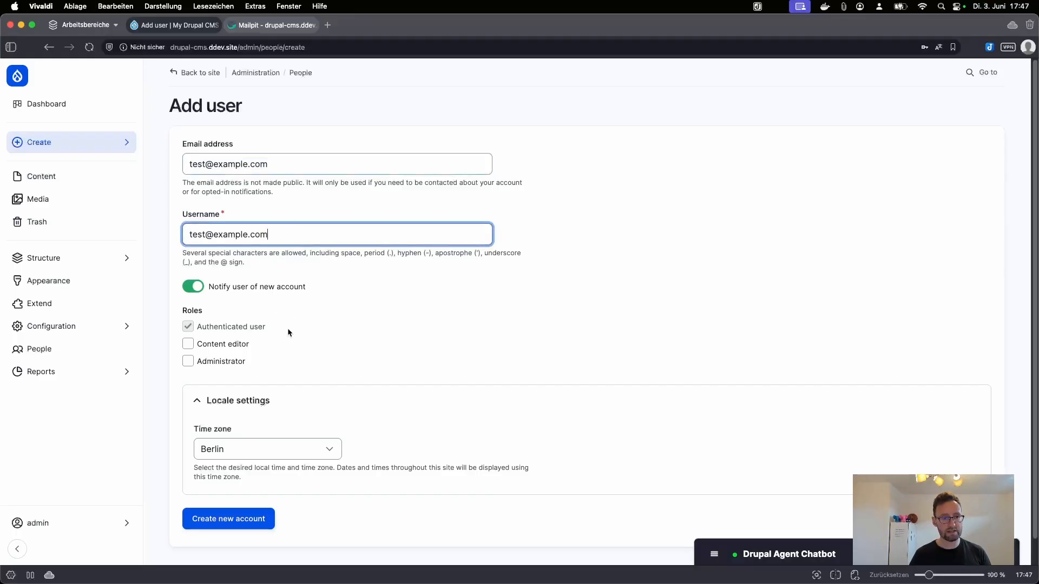
{"action": "left_click", "coordinate": [258, 527]}
{"action": "double_click", "coordinate": [305, 221]}
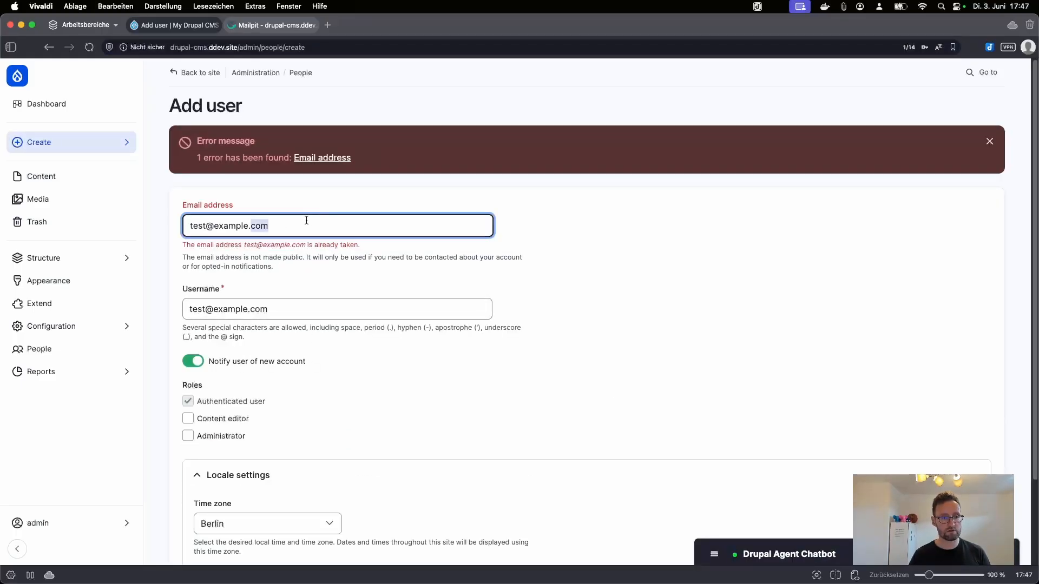
{"action": "left_click", "coordinate": [206, 223]}
{"action": "type", "text": "-1"}
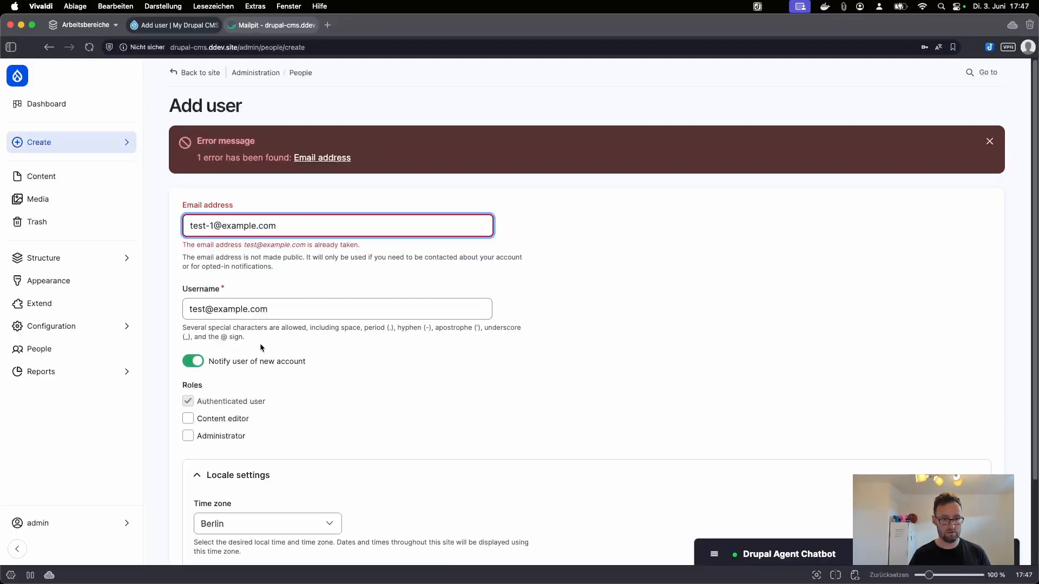
{"action": "scroll", "coordinate": [252, 428], "scroll_direction": "down", "scroll_amount": 3}
{"action": "triple_click", "coordinate": [288, 120]}
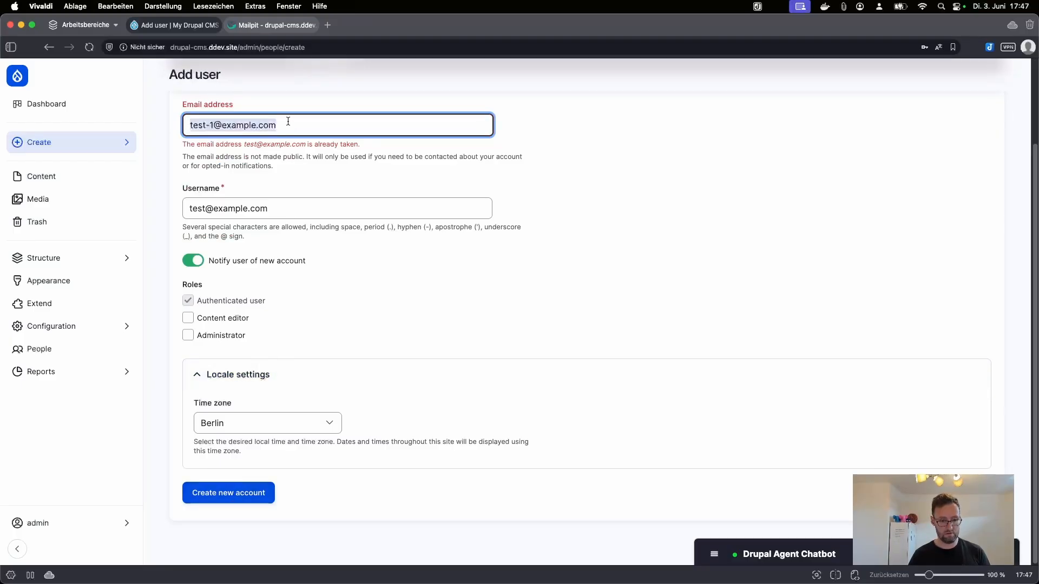
{"action": "triple_click", "coordinate": [295, 212]}
{"action": "key", "text": "cmd+v"}
{"action": "left_click", "coordinate": [264, 484]}
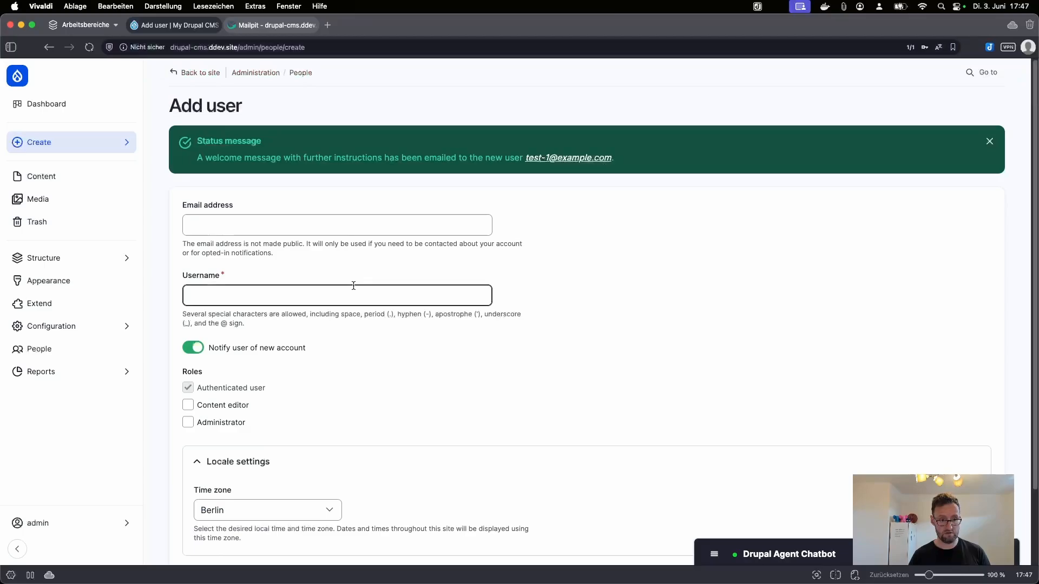
Step: Set the new user to Blocked and save, then back to Active and save again
{"action": "left_click", "coordinate": [586, 157]}
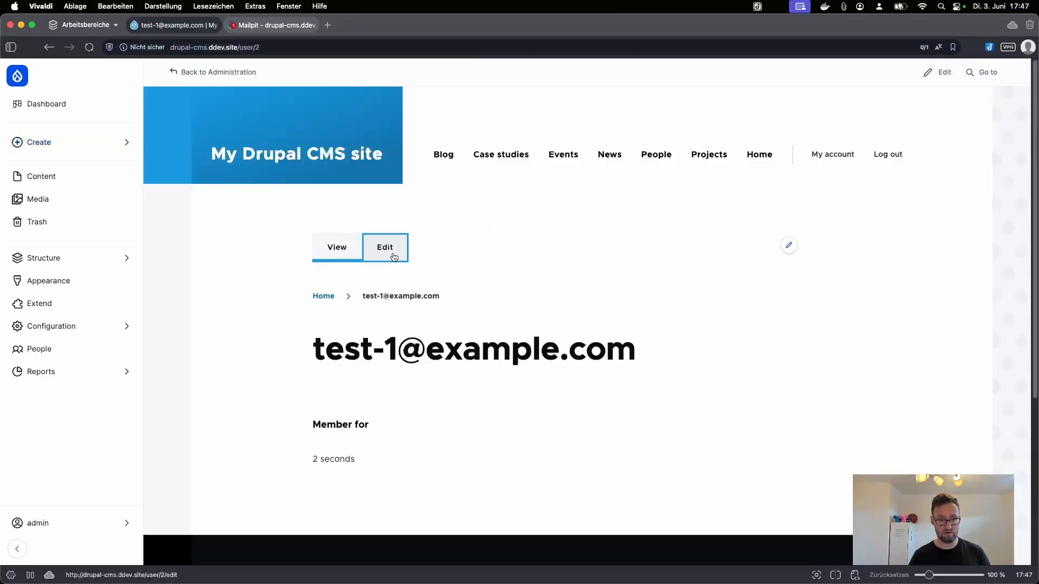
{"action": "left_click", "coordinate": [394, 252]}
{"action": "scroll", "coordinate": [325, 352], "scroll_direction": "down", "scroll_amount": 1}
{"action": "left_click", "coordinate": [225, 371]}
{"action": "scroll", "coordinate": [238, 440], "scroll_direction": "down", "scroll_amount": 5}
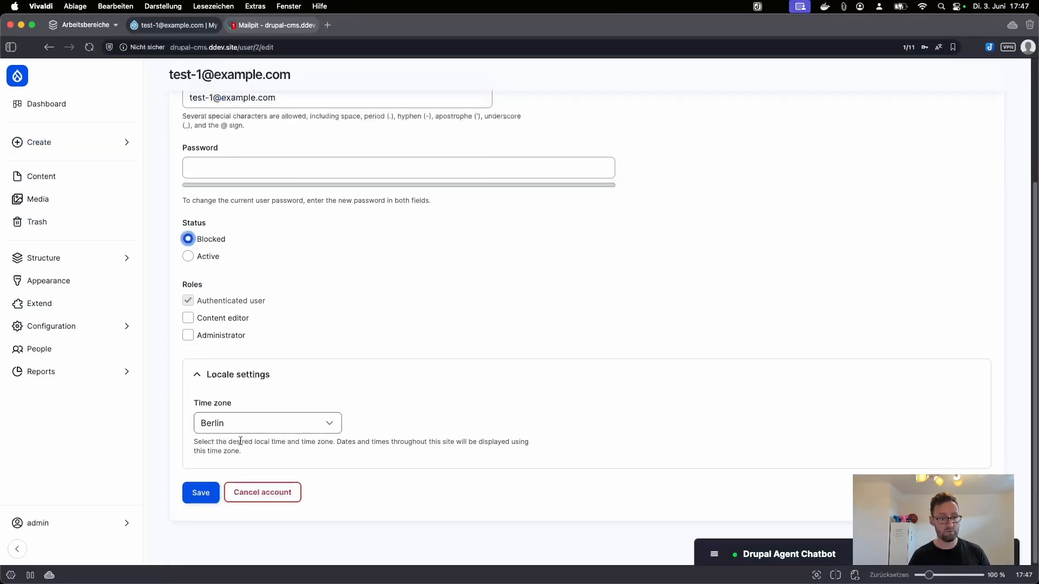
{"action": "left_click", "coordinate": [199, 501]}
{"action": "left_click", "coordinate": [189, 479]}
{"action": "scroll", "coordinate": [190, 479], "scroll_direction": "down", "scroll_amount": 5}
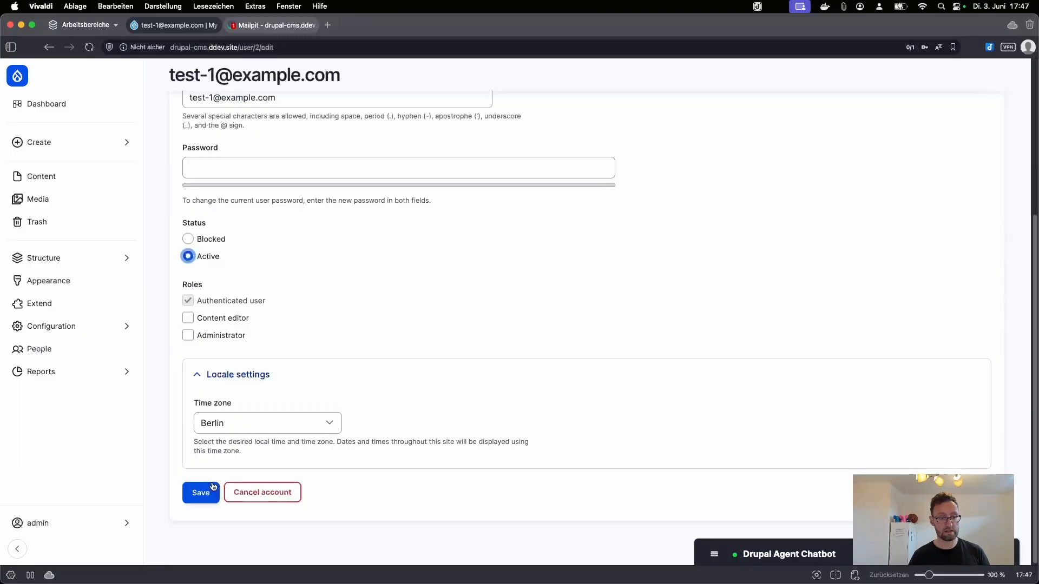
{"action": "left_click", "coordinate": [203, 494]}
{"action": "left_click", "coordinate": [260, 25]}
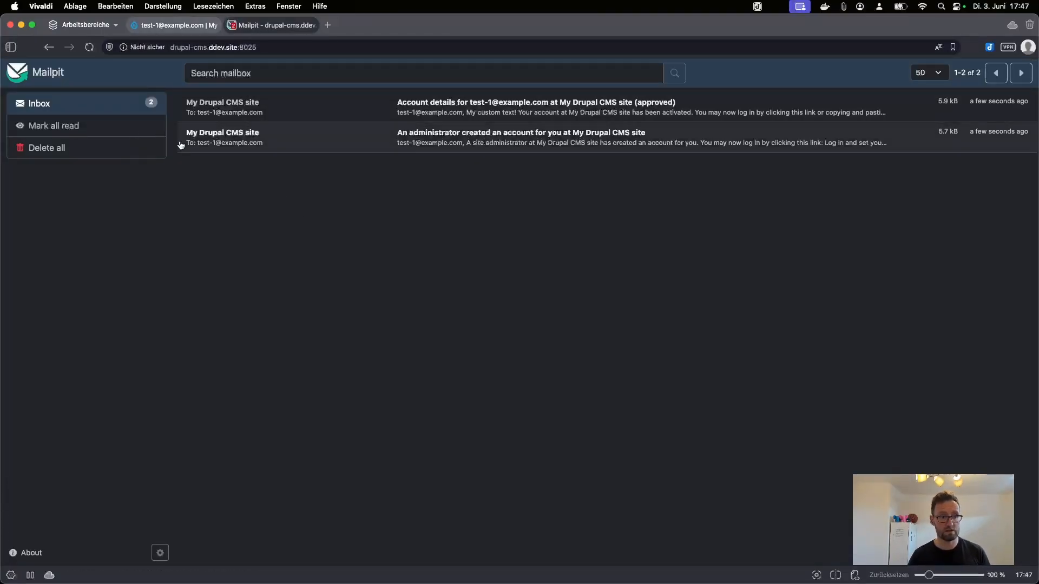
Step: Verify the approved email shows 'My custom text!' in HTML and 'My plain text change.' in Text
{"action": "left_click", "coordinate": [452, 113]}
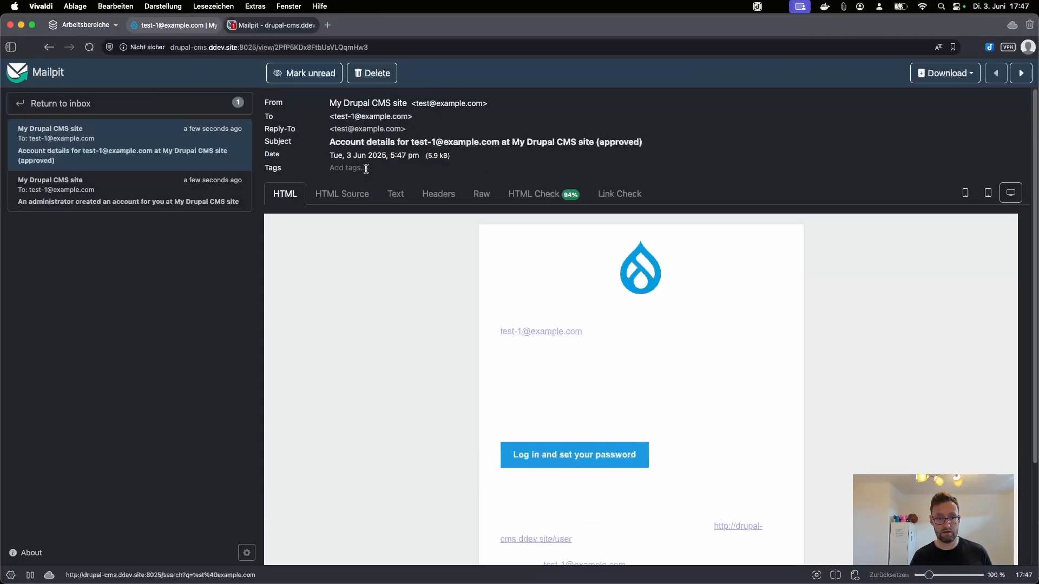
{"action": "left_click_drag", "start_coordinate": [528, 389], "coordinate": [465, 285]}
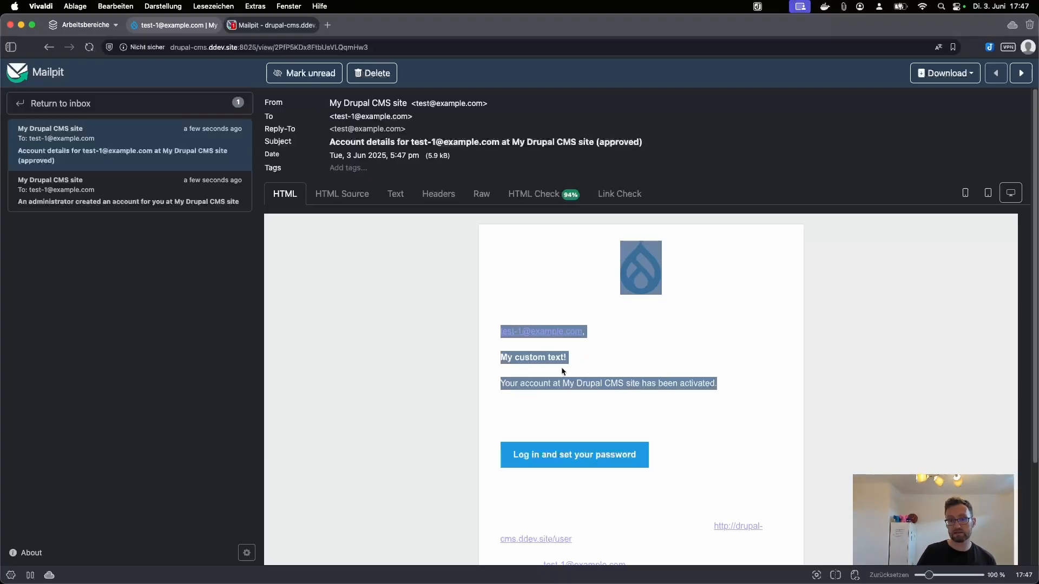
{"action": "left_click", "coordinate": [395, 195]}
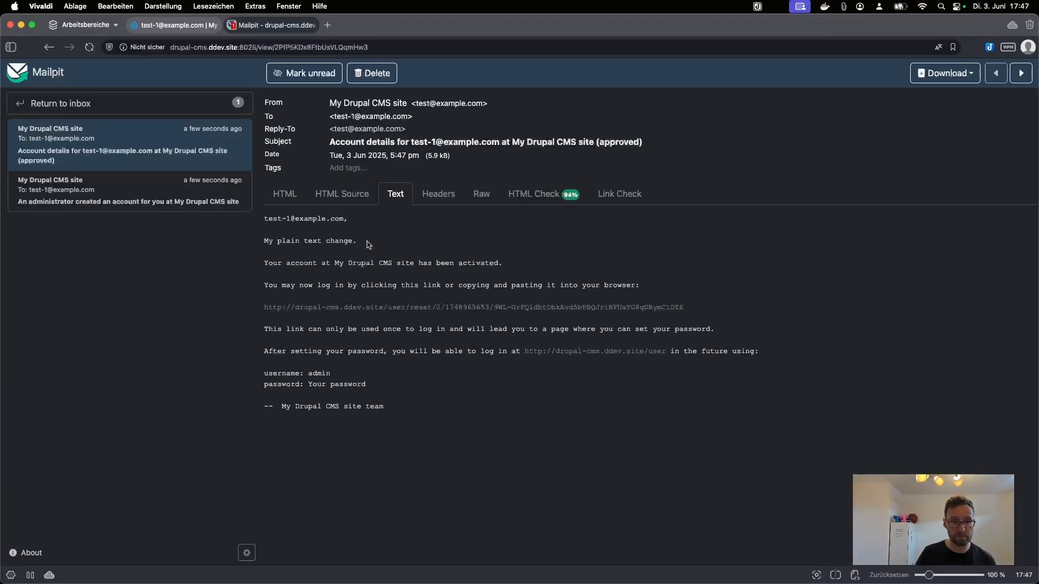
{"action": "left_click_drag", "start_coordinate": [366, 241], "coordinate": [219, 246]}
{"action": "left_click", "coordinate": [265, 240]}
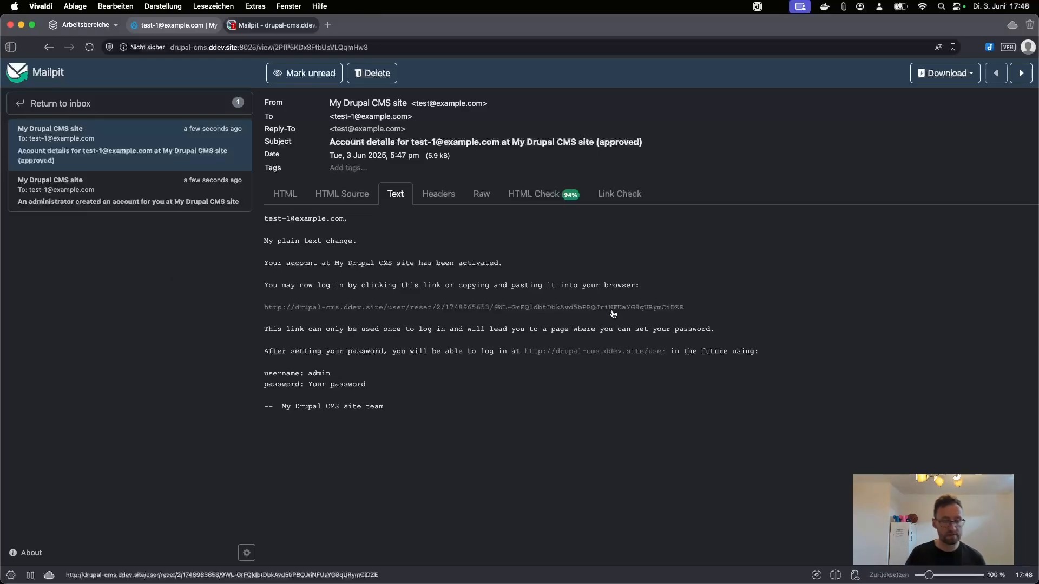
{"action": "left_click", "coordinate": [173, 25]}
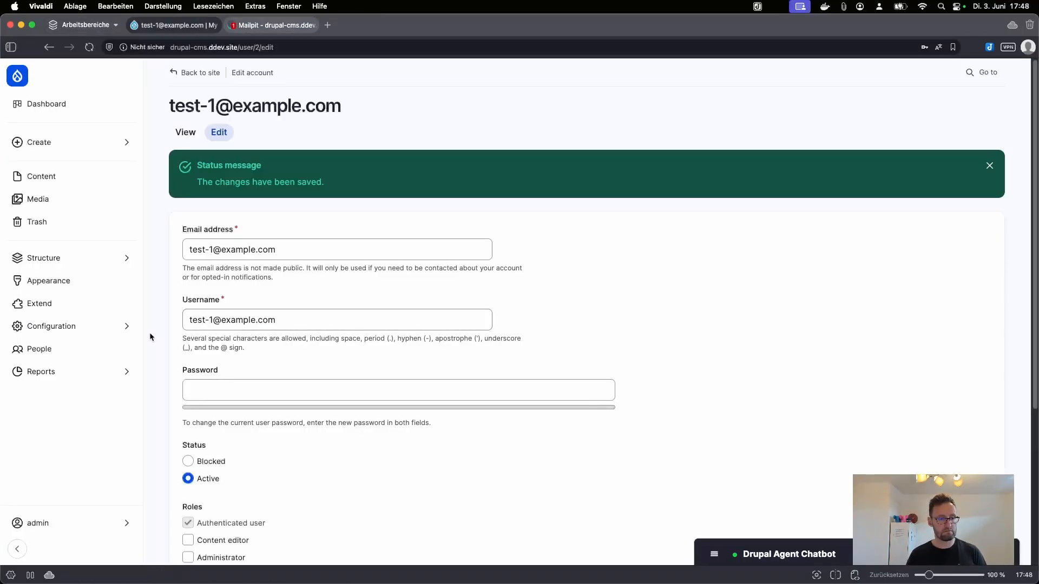
{"action": "left_click", "coordinate": [184, 320]}
{"action": "left_click", "coordinate": [181, 320]}
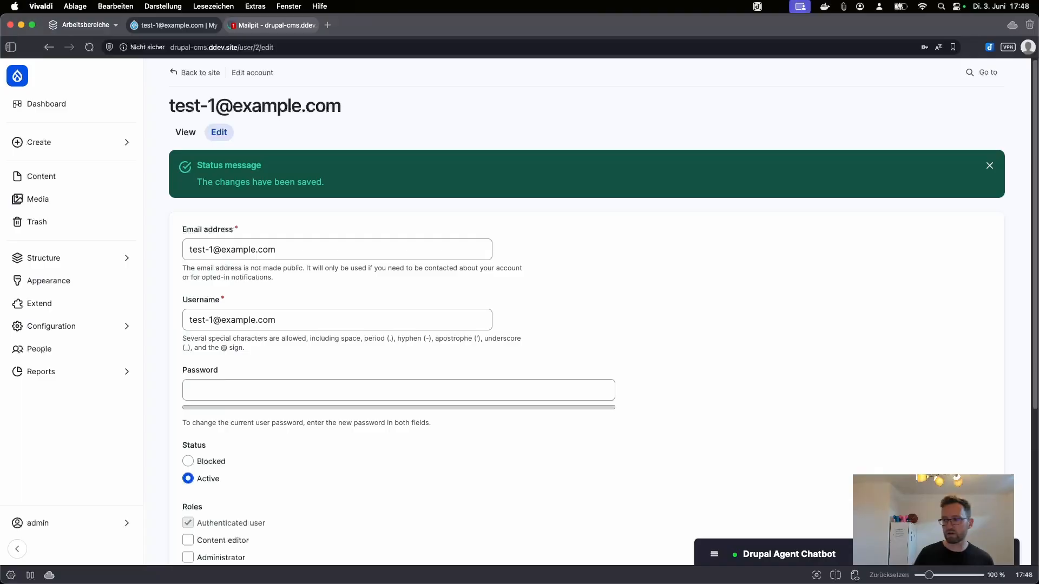